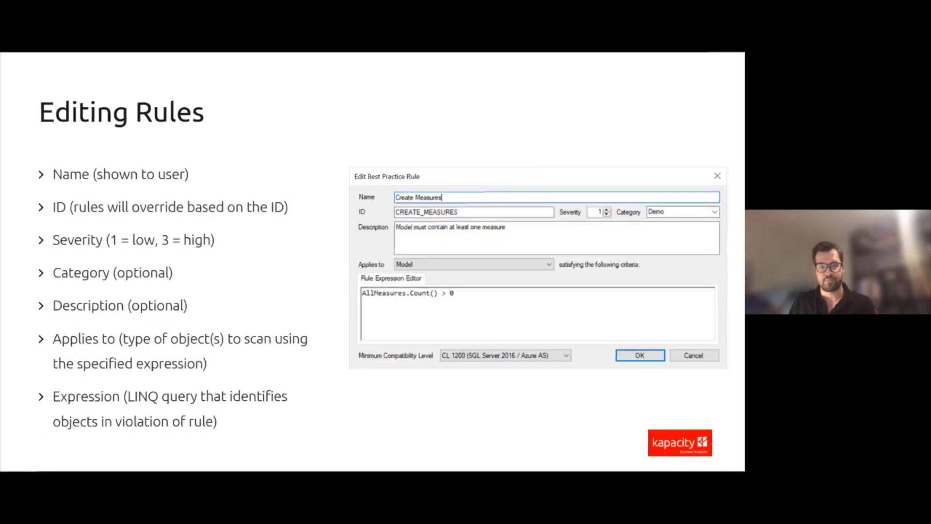
- End the slide show and switch to the Chrome window with the TabularEditor/BestPracticeRules repository
key("Right")
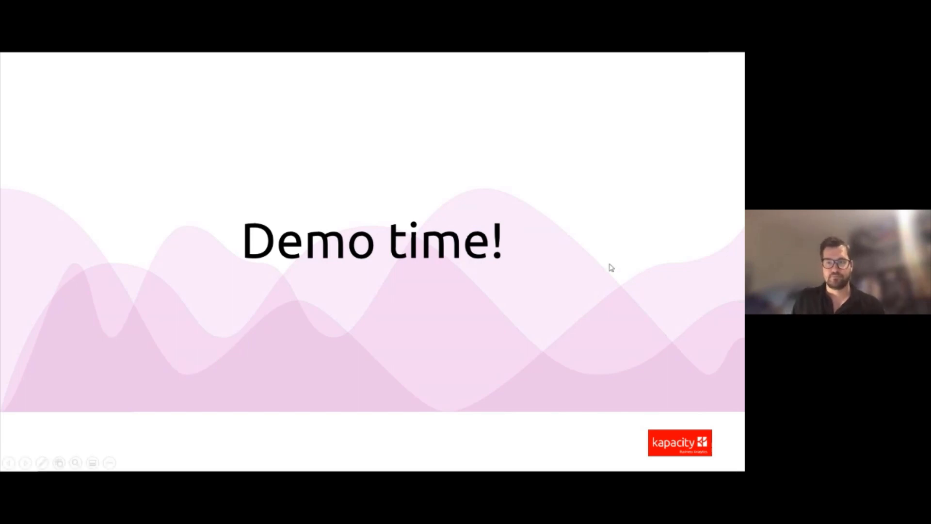
key("Escape")
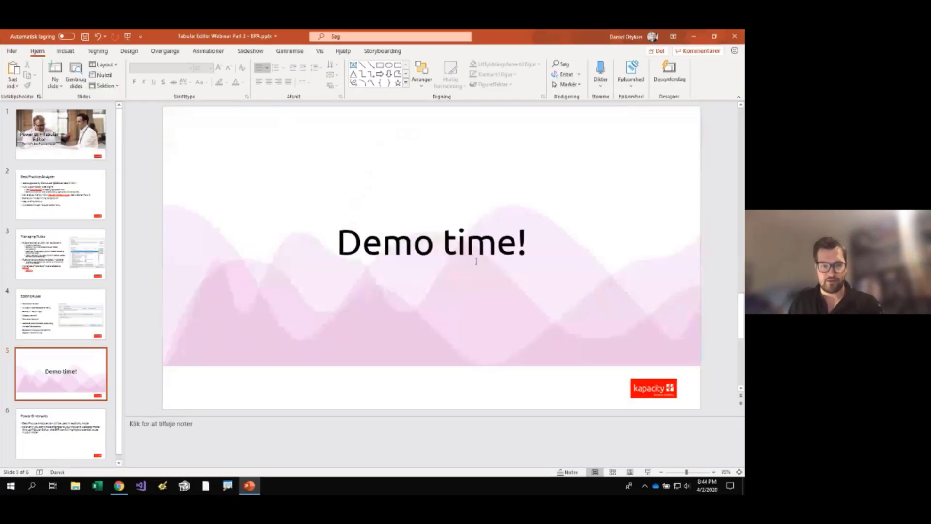
left_click(250, 486)
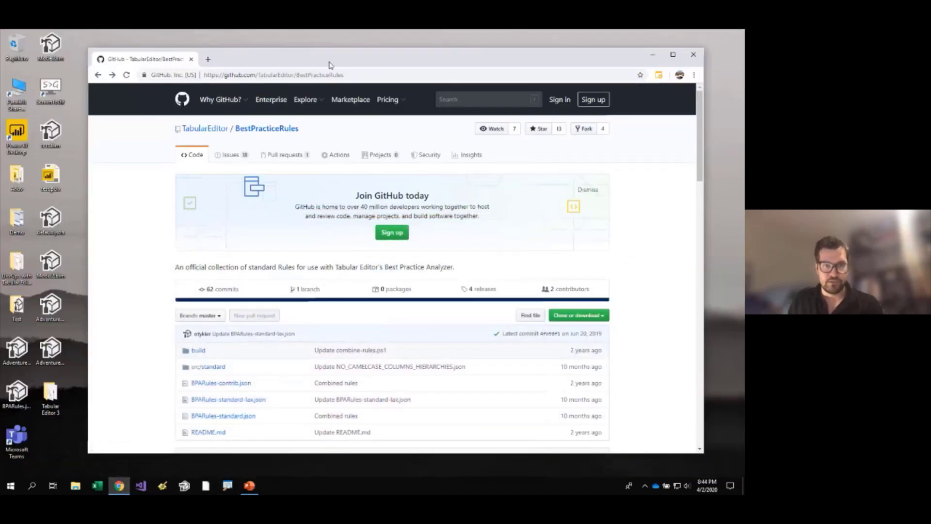
- Look over the BestPracticeRules repository's address, file list and README
left_click_drag(329, 62, 316, 56)
left_click(291, 68)
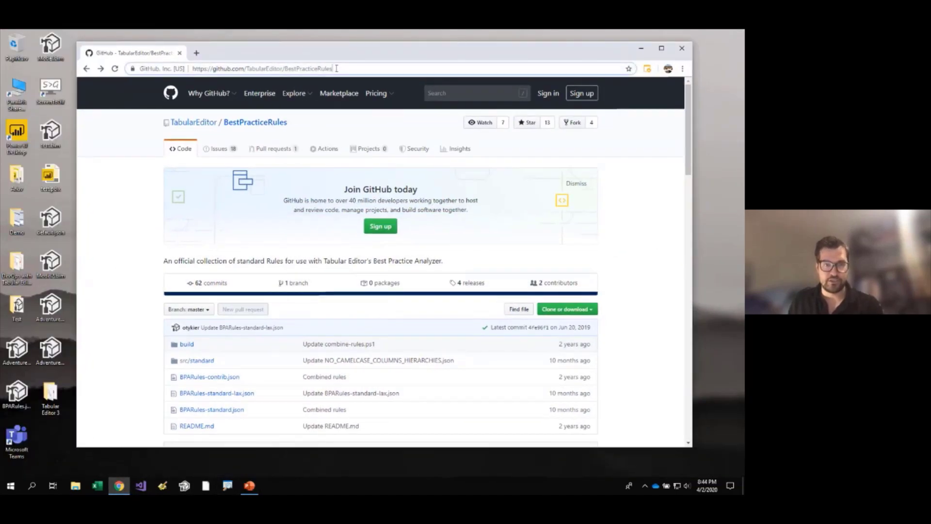
scroll(263, 249, "down", 3)
scroll(261, 243, "up", 1)
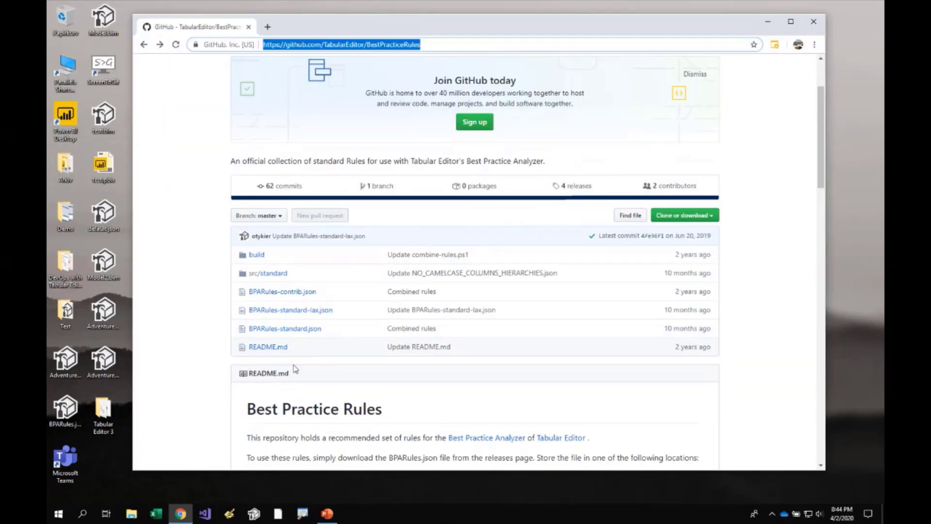
scroll(237, 361, "up", 1)
scroll(315, 376, "down", 1)
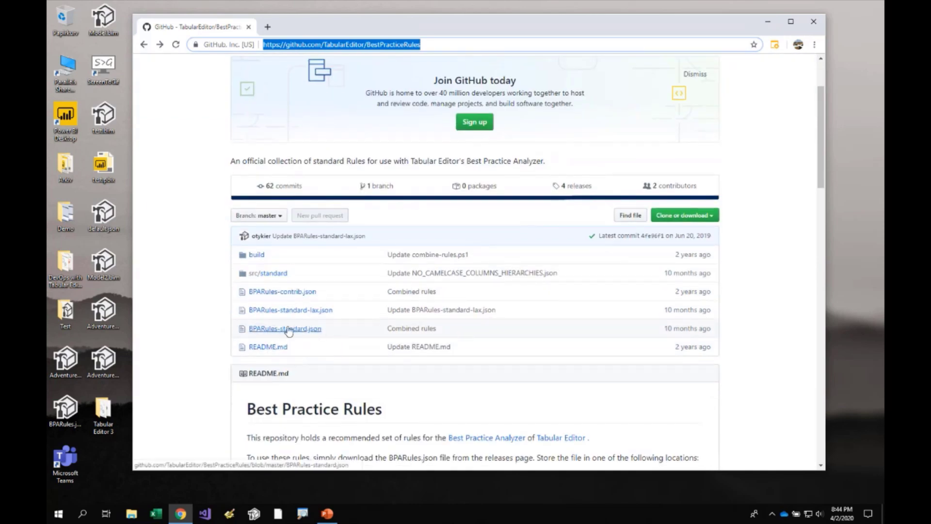
- Open BPARules-standard.json from the repository in a new browser tab and switch to it
left_click_drag(321, 331, 247, 330)
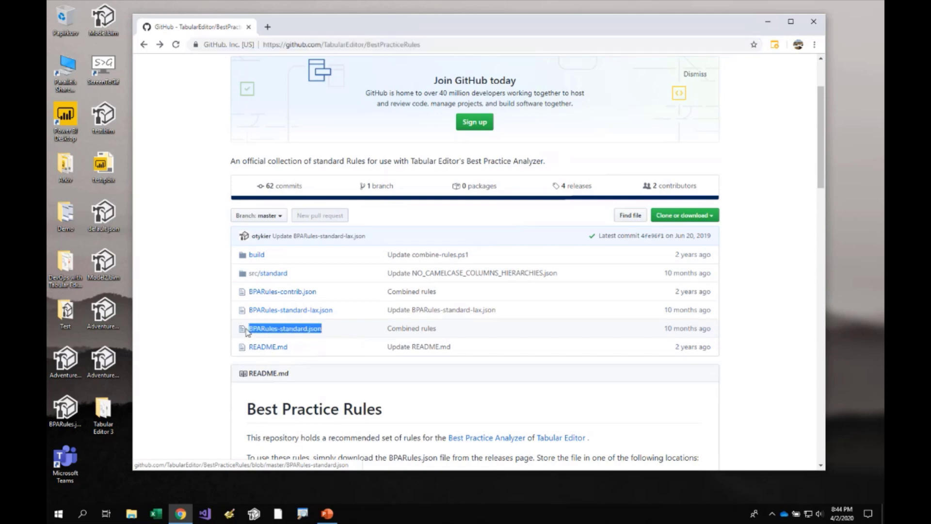
left_click(323, 332)
right_click(313, 330)
left_click(329, 337)
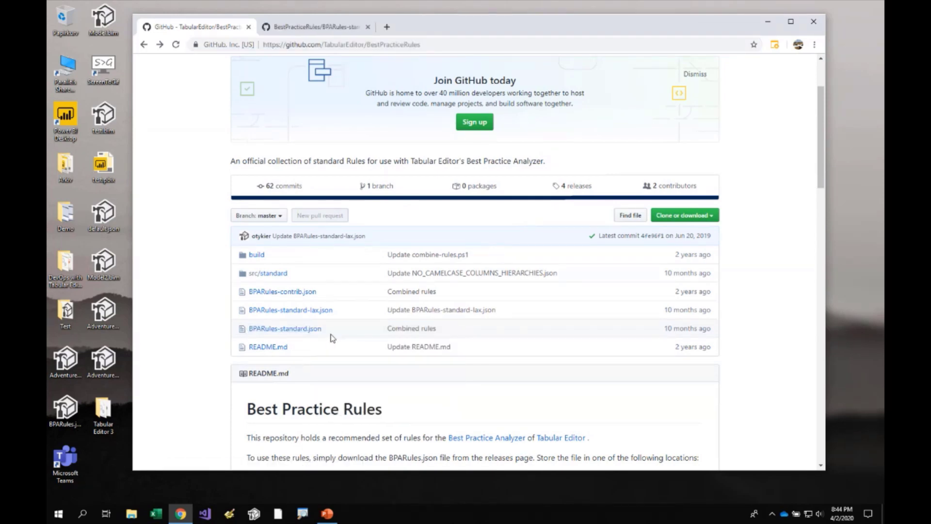
left_click(312, 28)
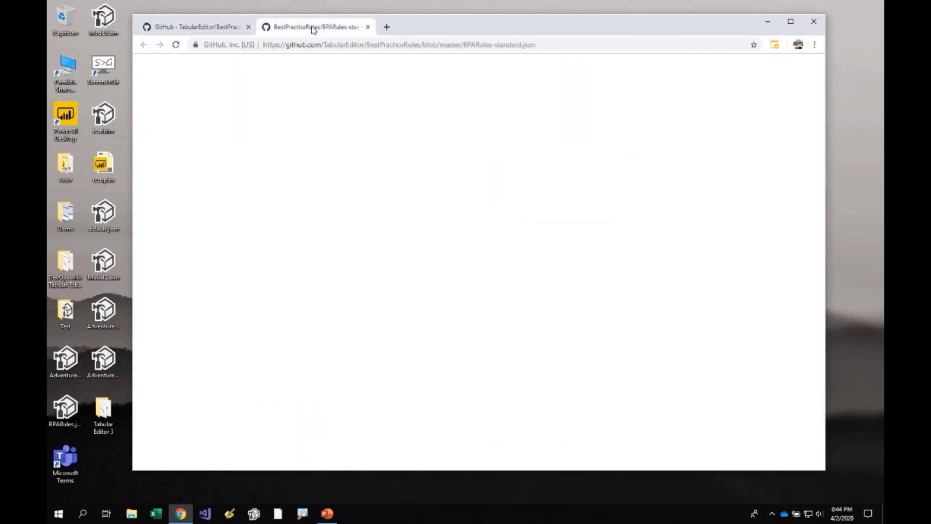
- Look through the rule definitions in BPARules-standard.json and zoom in on the file's Raw option
scroll(457, 257, "down", 5)
scroll(490, 252, "down", 6)
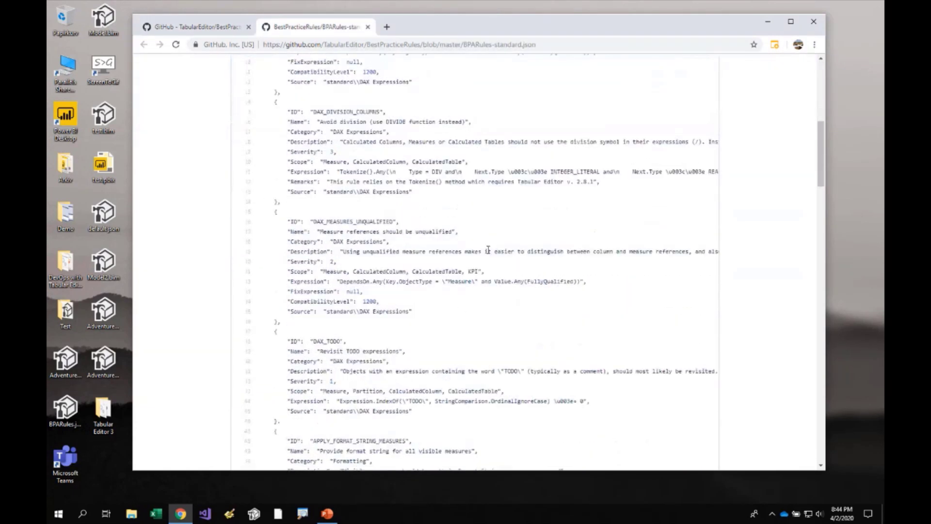
scroll(489, 251, "up", 11)
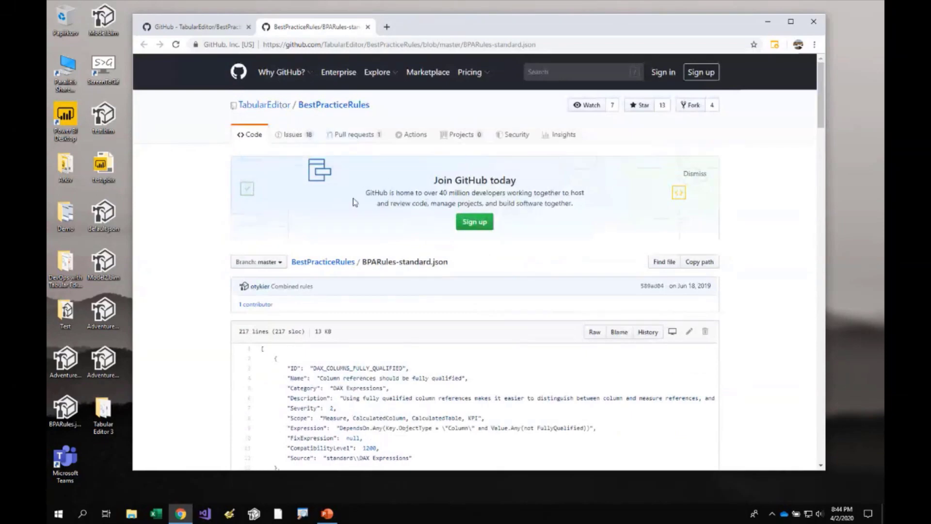
scroll(370, 299, "down", 3)
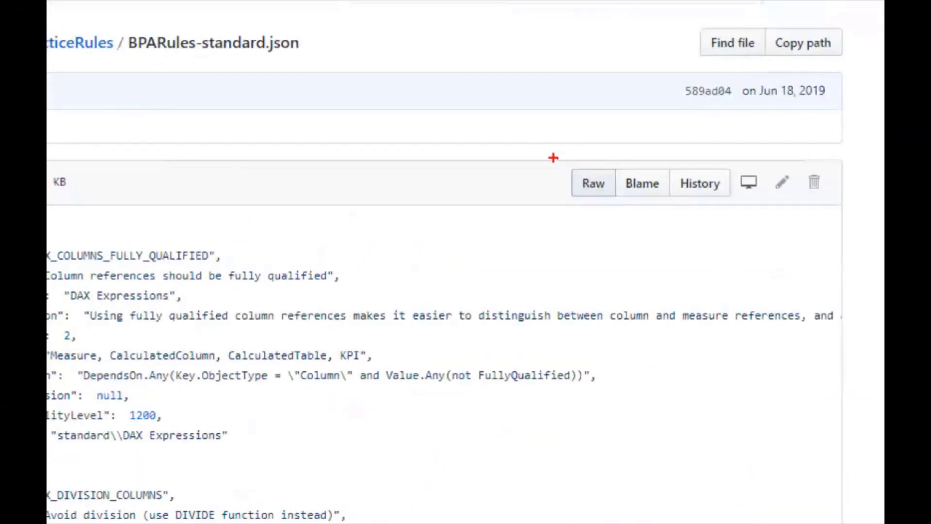
left_click_drag(553, 158, 627, 220)
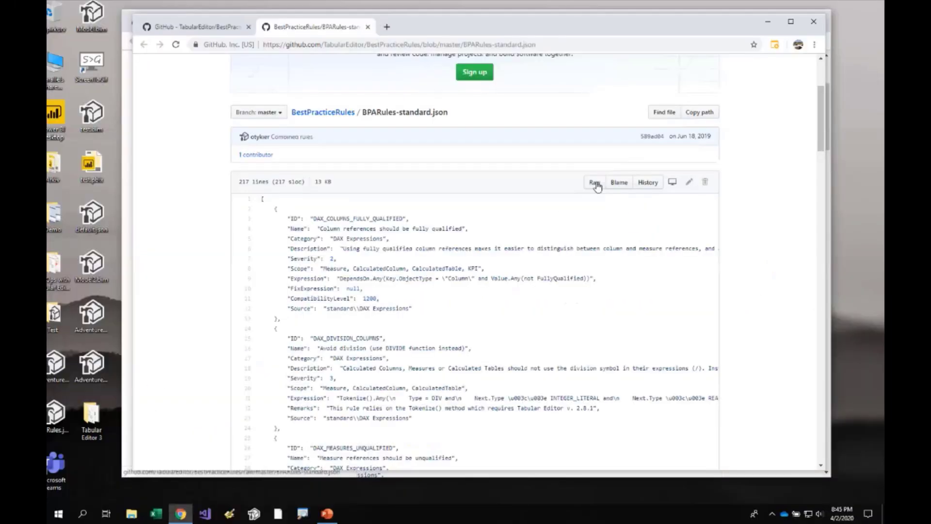
- Open the raw version of BPARules-standard.json and skim its rules through to the end of the file
left_click(593, 183)
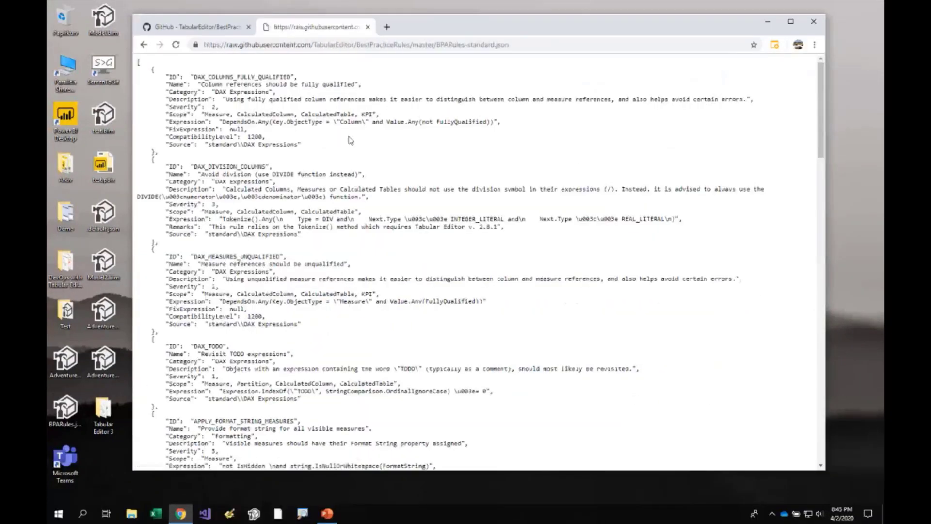
scroll(341, 152, "down", 2)
scroll(311, 156, "up", 2)
scroll(270, 160, "down", 15)
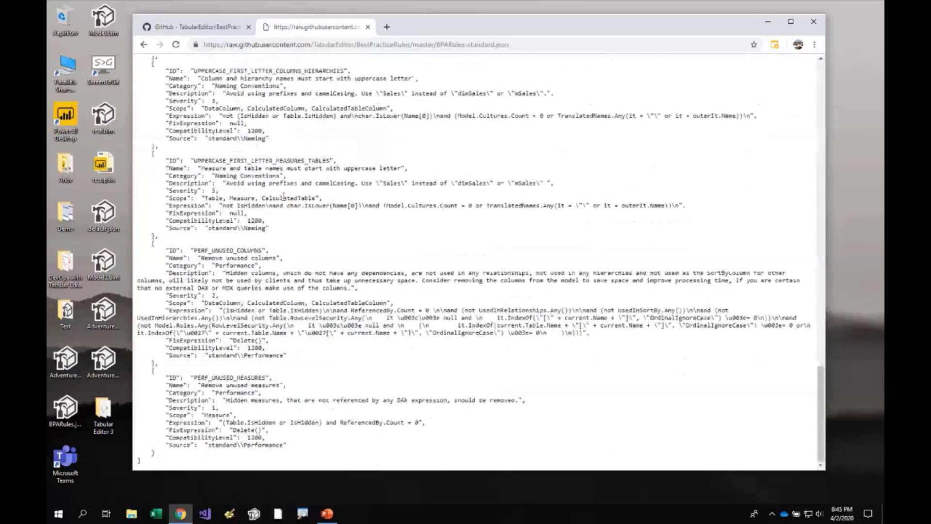
scroll(226, 128, "up", 8)
scroll(226, 129, "up", 8)
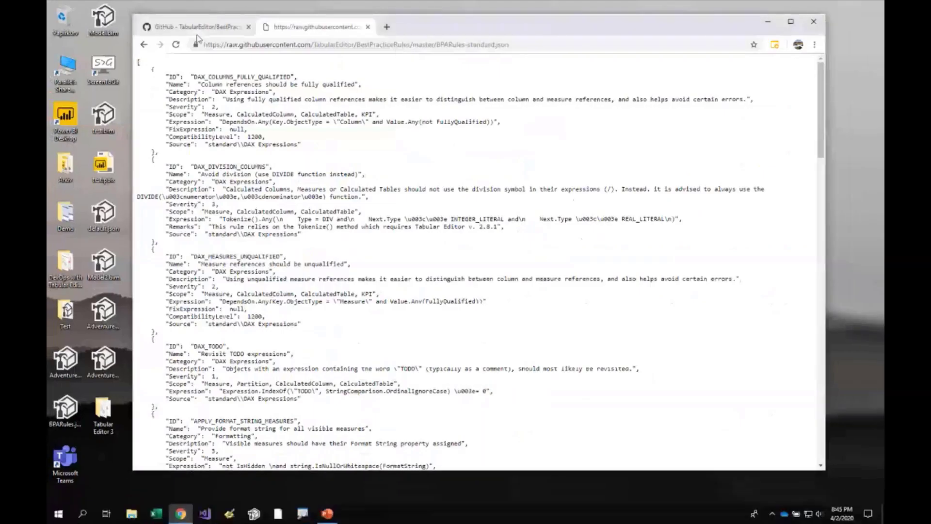
- Return to the BestPracticeRules repository and review its open issues for submitted and requested rules
left_click(194, 53)
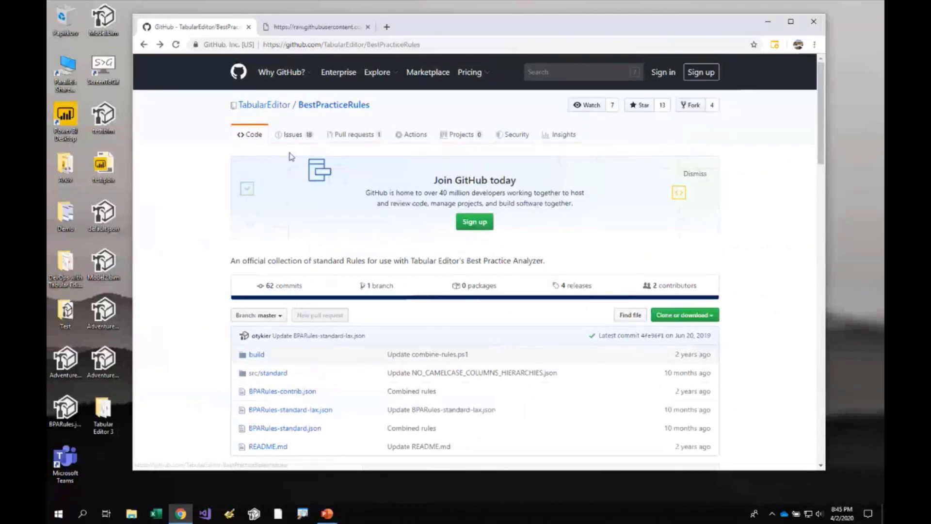
scroll(291, 192, "down", 2)
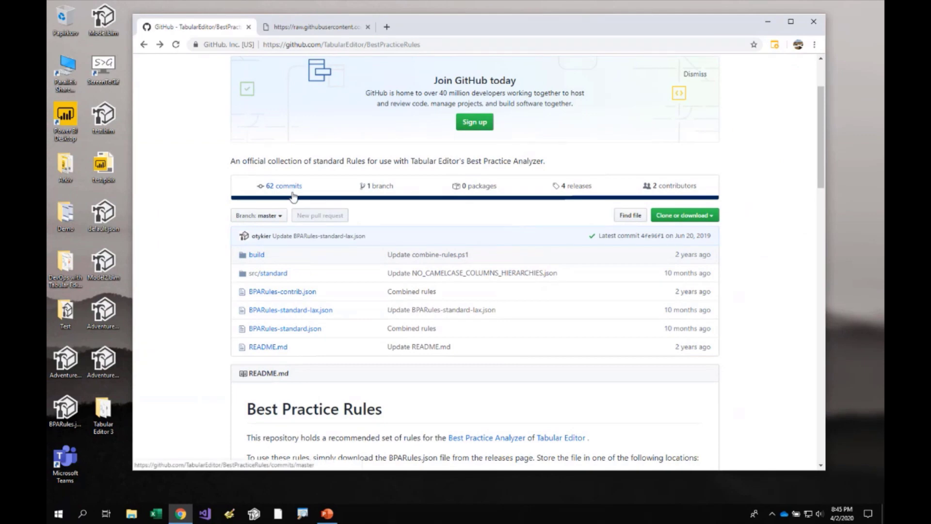
scroll(301, 170, "up", 2)
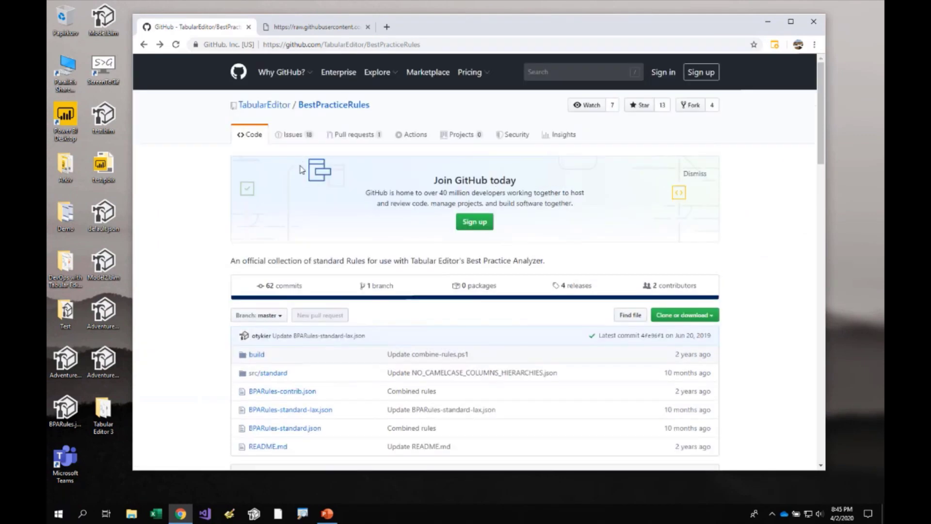
left_click(293, 135)
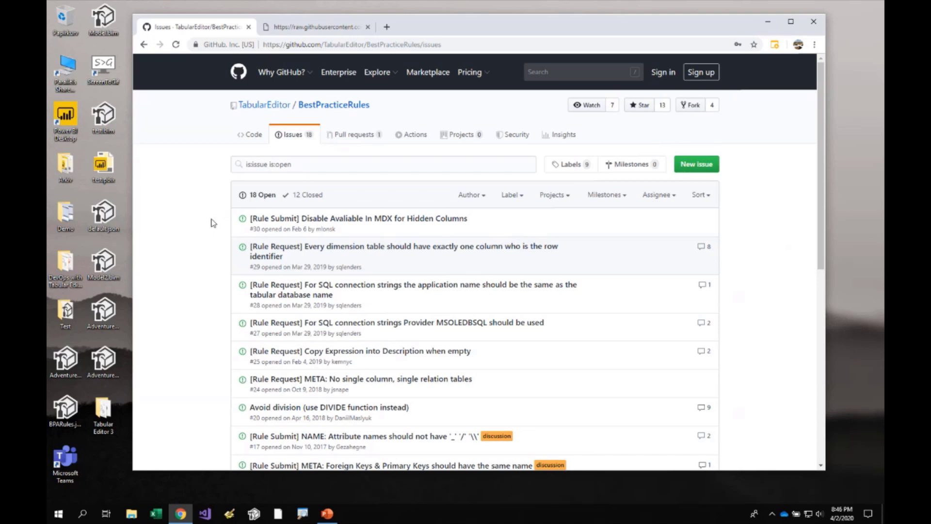
scroll(212, 223, "down", 5)
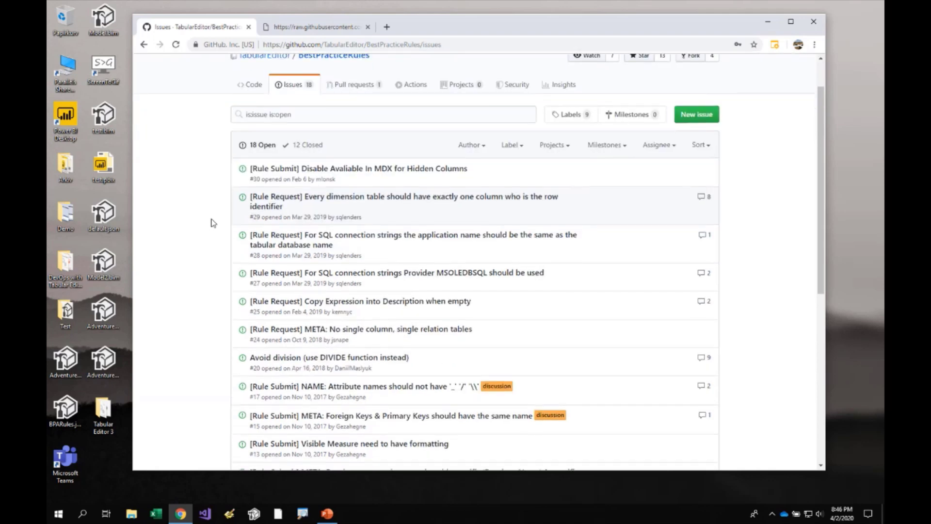
scroll(212, 224, "up", 5)
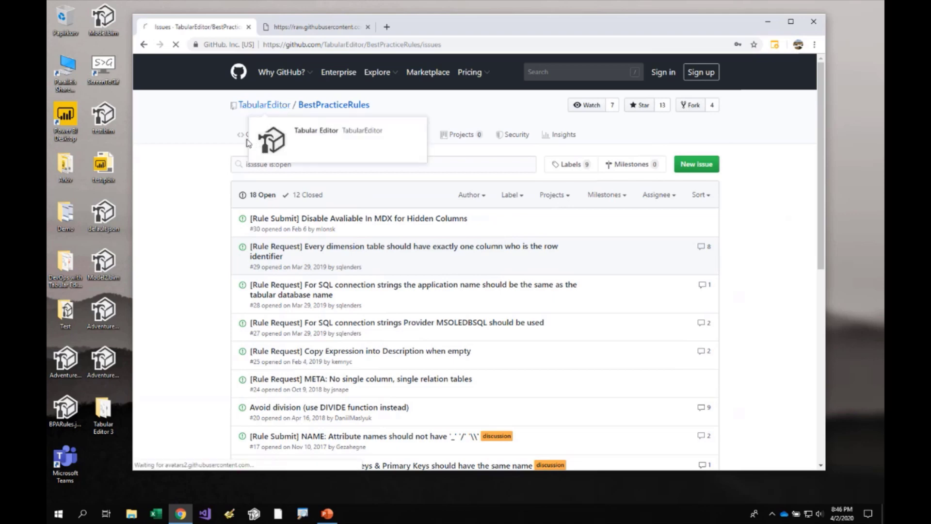
- Go back to the repository's code page and look over the listed rule files
left_click(262, 105)
left_click(143, 44)
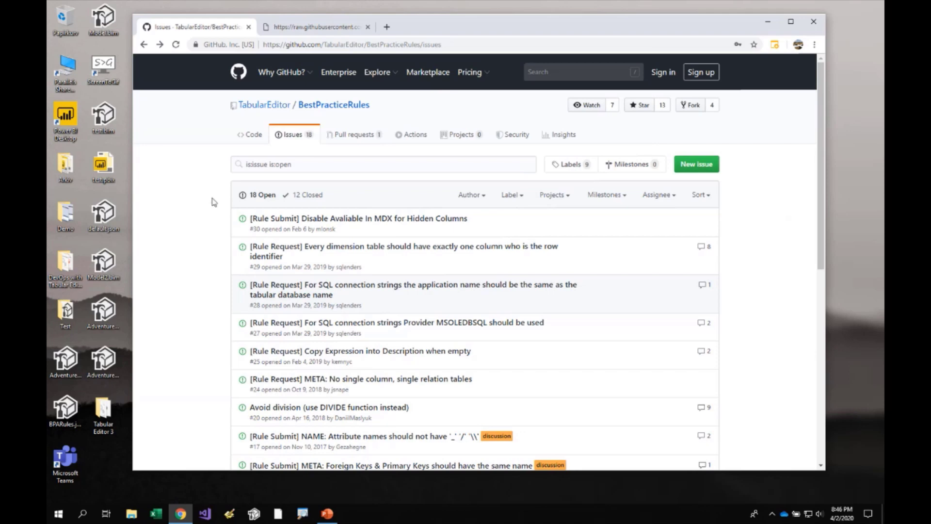
left_click(247, 134)
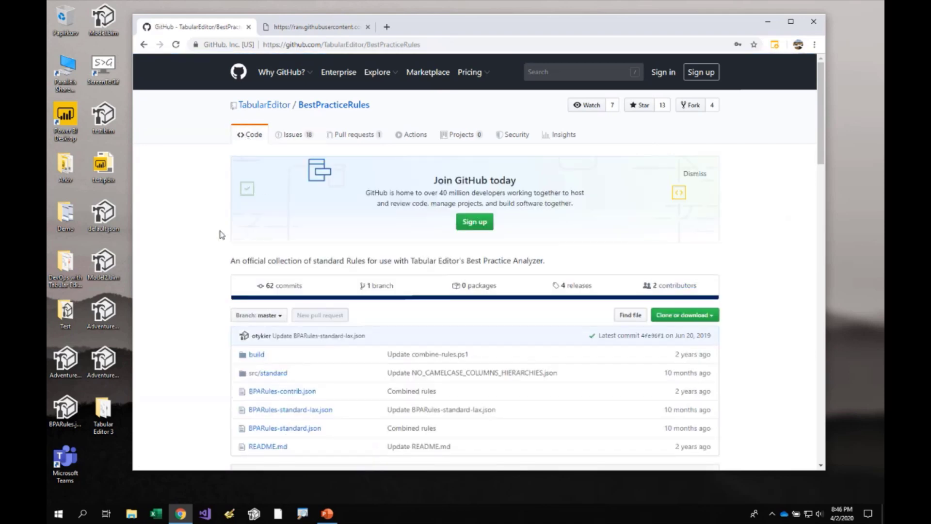
scroll(221, 234, "down", 1)
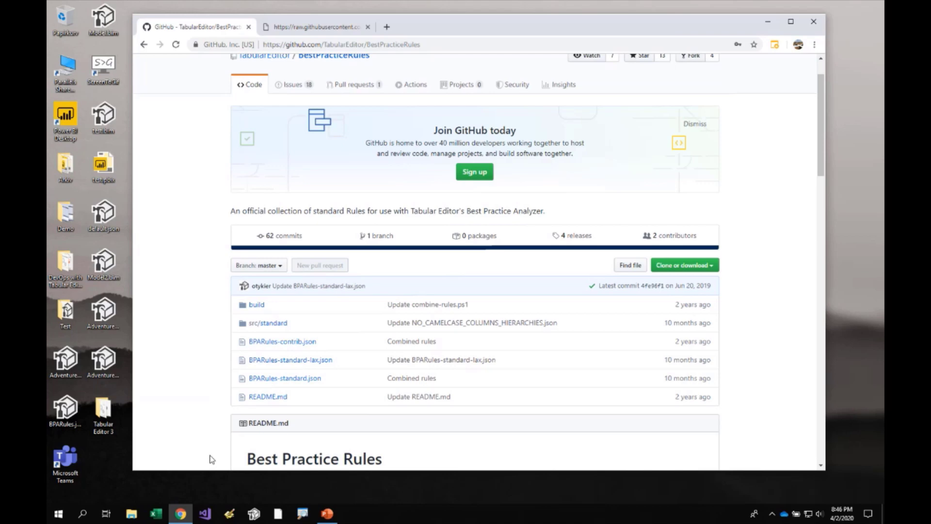
scroll(212, 458, "up", 1)
scroll(212, 459, "down", 1)
mouse_move(328, 515)
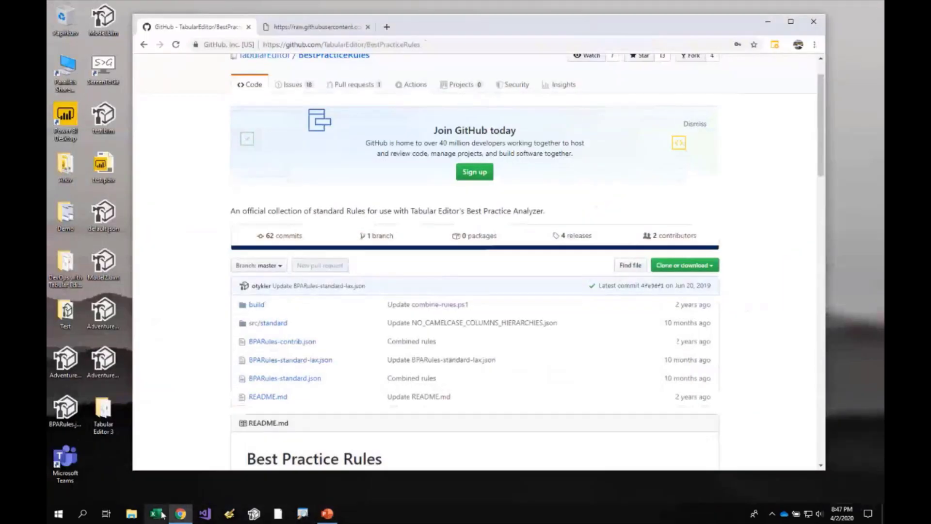
left_click(181, 514)
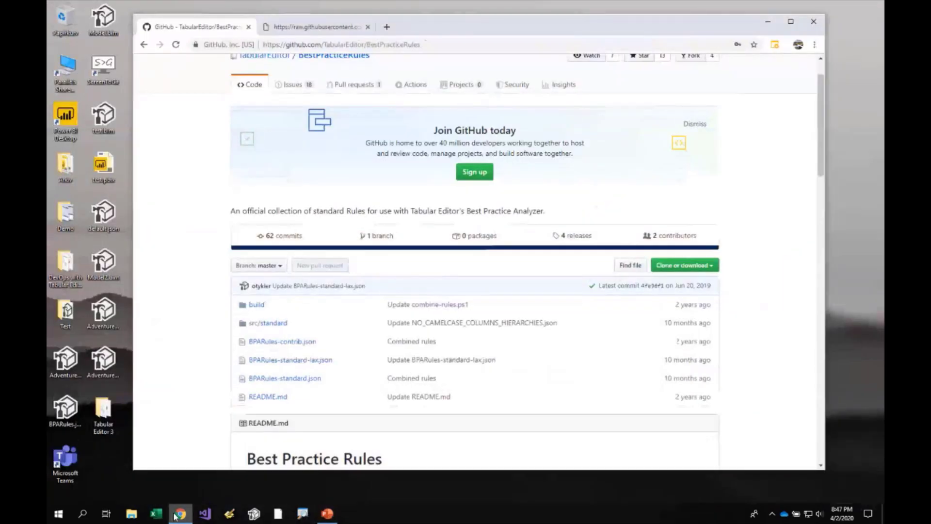
- Switch to Tabular Editor, connect to the localhost server with Integrated Security and open the AdventureWorks database
left_click(254, 513)
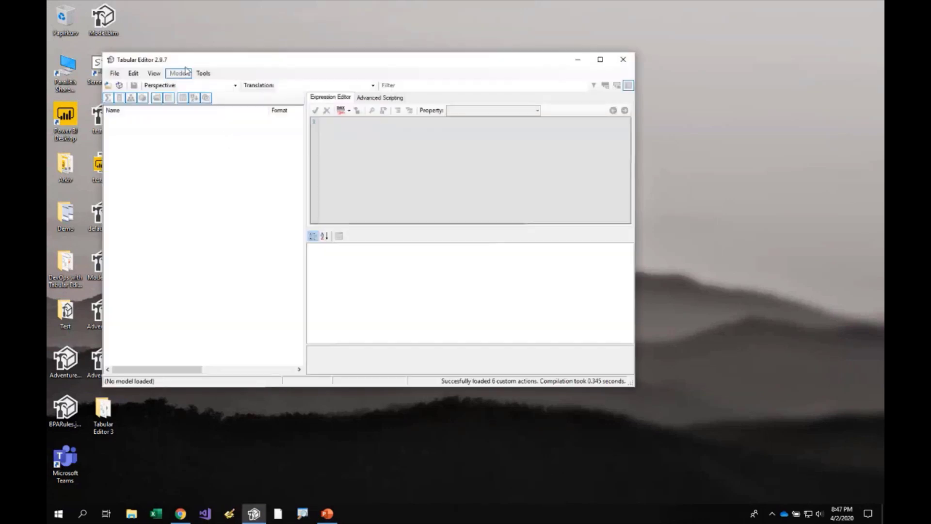
left_click_drag(189, 65, 237, 72)
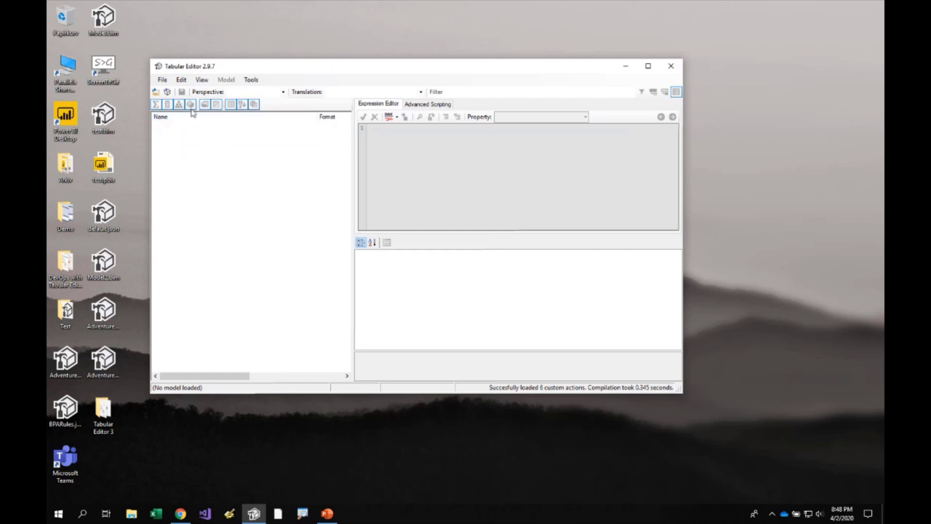
left_click(167, 92)
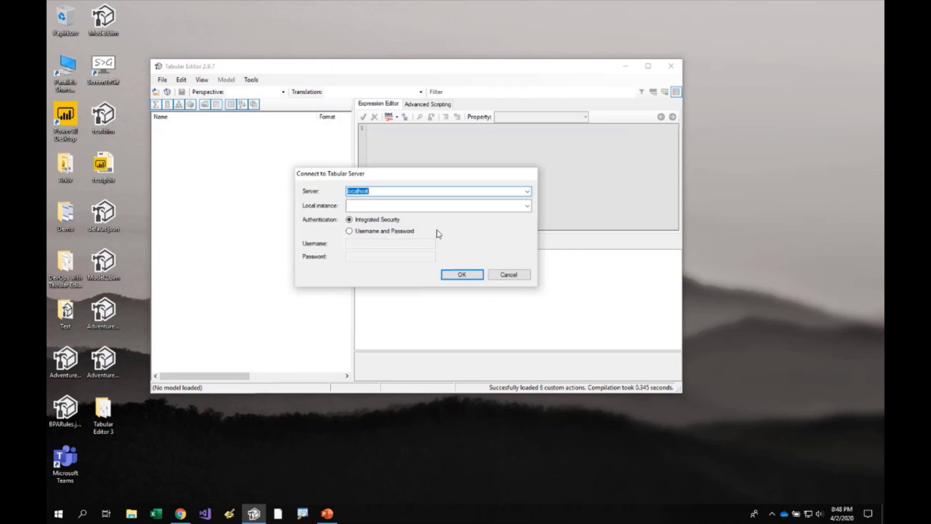
left_click_drag(365, 174, 312, 175)
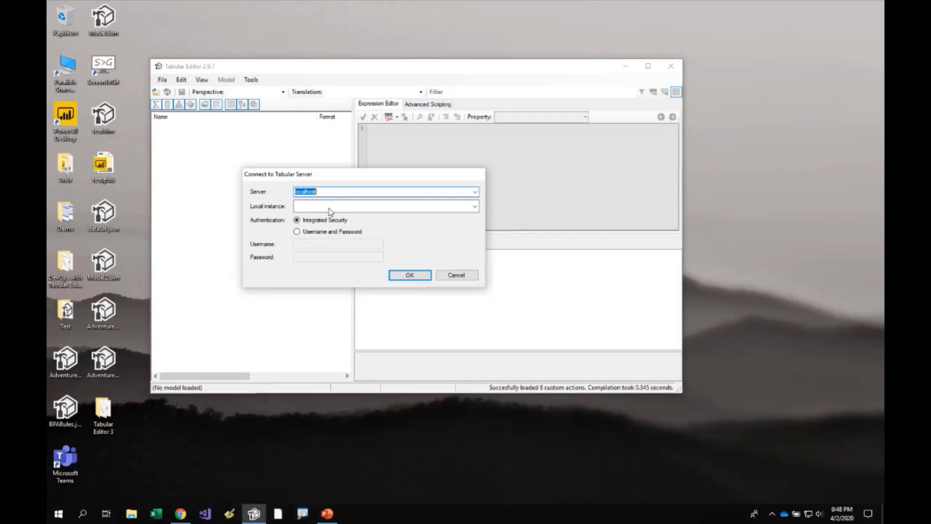
left_click(499, 350)
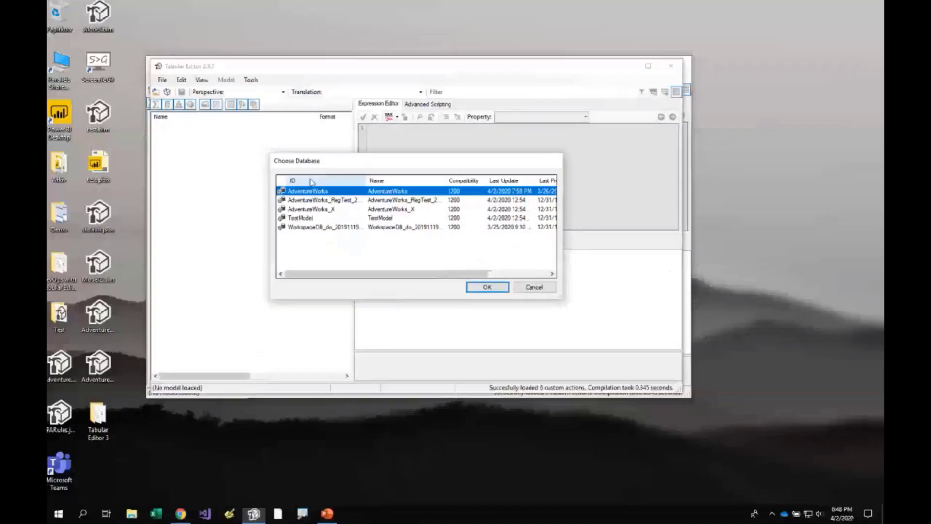
left_click(666, 396)
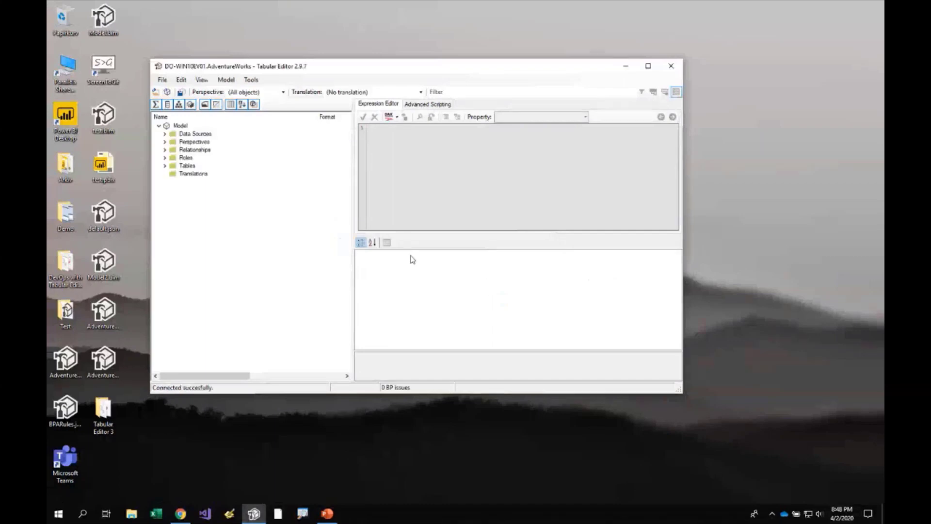
- Expand the Tables folder of the AdventureWorks model
left_click(165, 166)
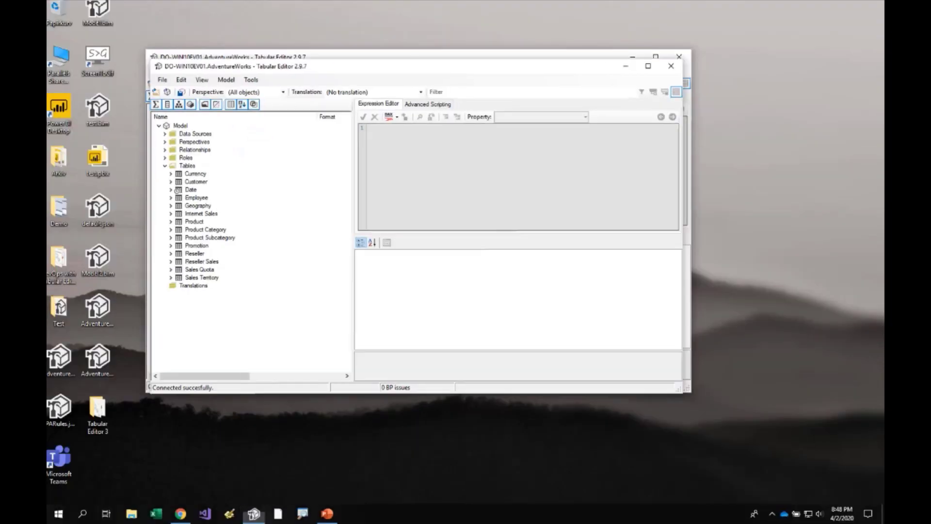
left_click(248, 82)
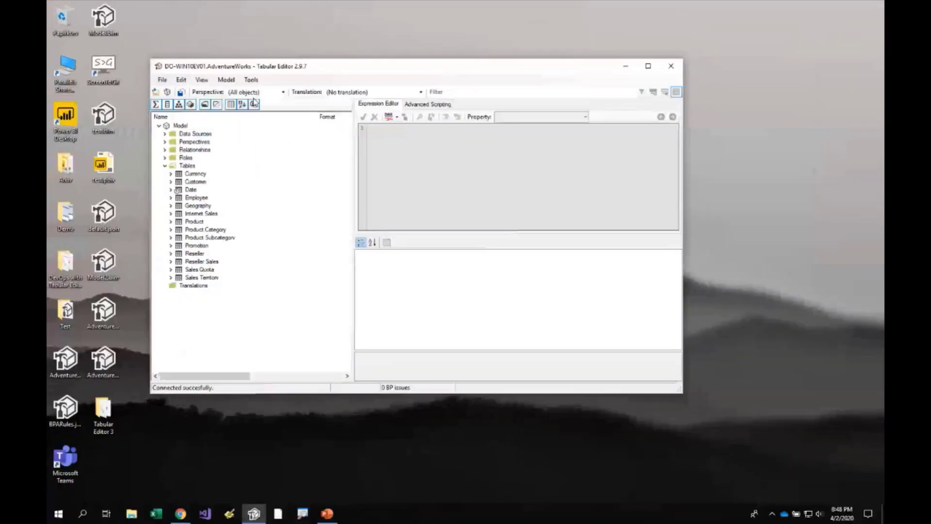
- Open the Manage Best Practice Rules dialog for the model and select the effective rules collection
left_click(248, 61)
left_click(315, 106)
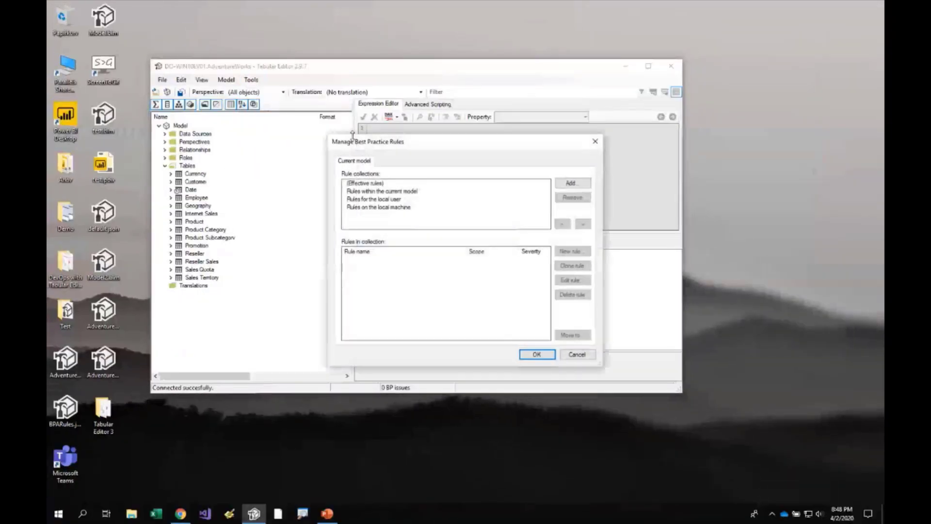
left_click_drag(352, 137, 317, 122)
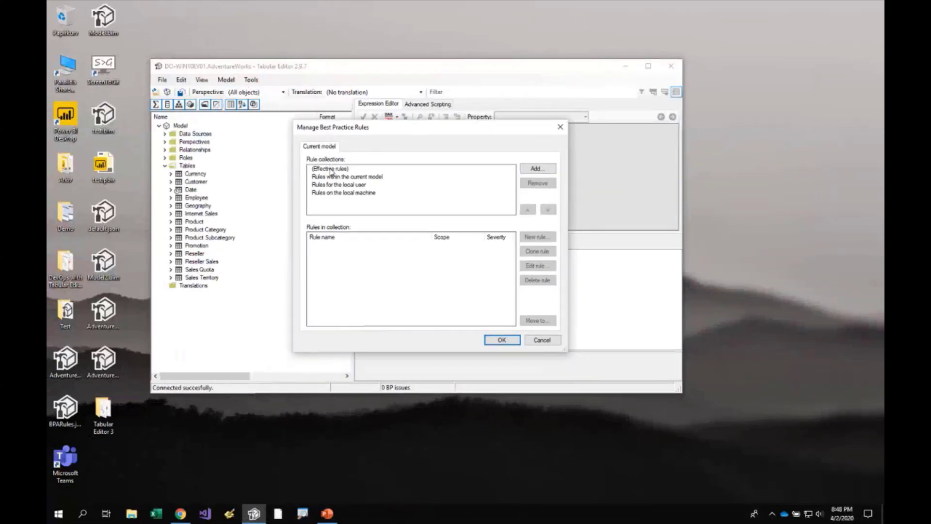
left_click(331, 170)
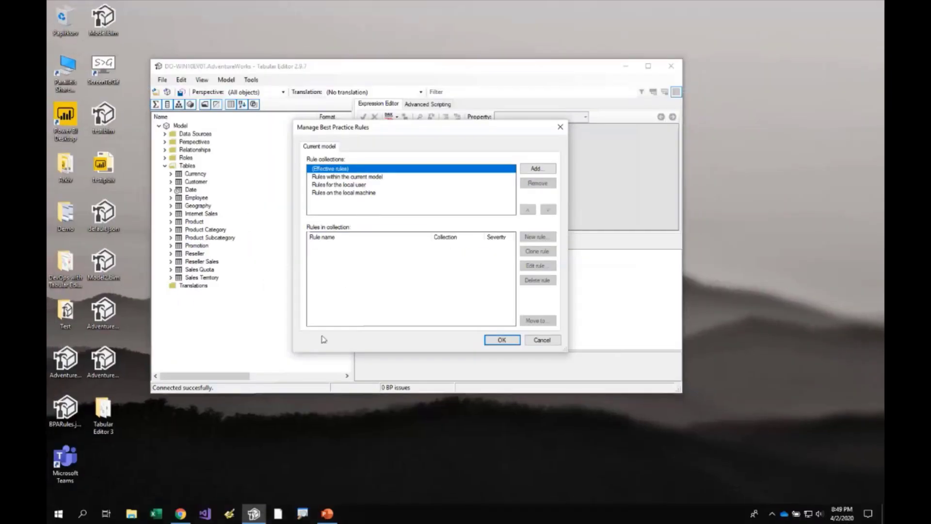
- Switch to Chrome and copy the raw GitHub URL of the BPARules-standard.json file
left_click(188, 515)
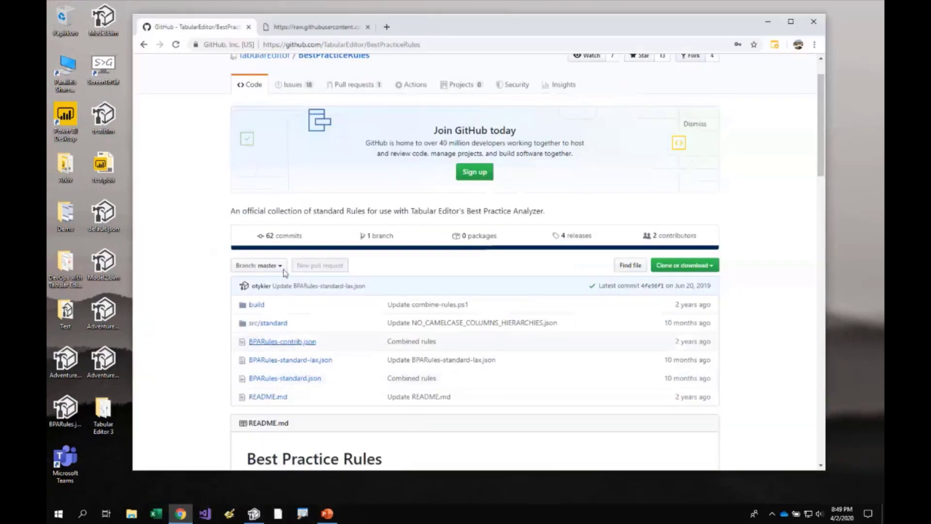
left_click(316, 28)
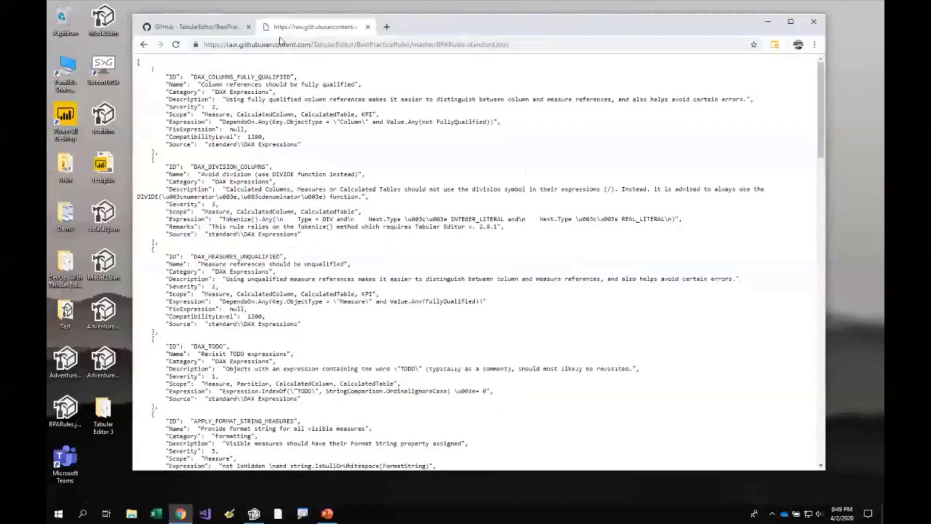
left_click(282, 89)
key("ctrl+c")
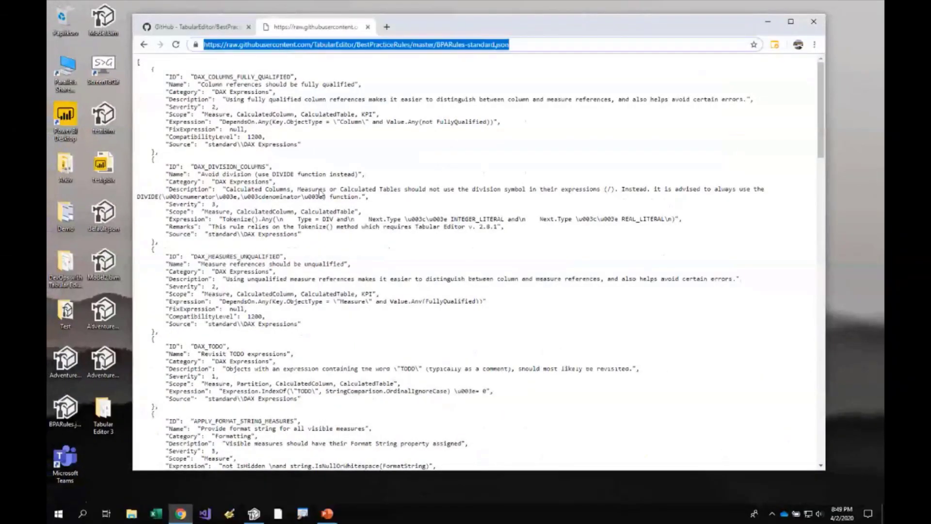
- Switch back to Tabular Editor and add a rule collection by including the rule file from the copied BPARules-standard.json URL
left_click(253, 513)
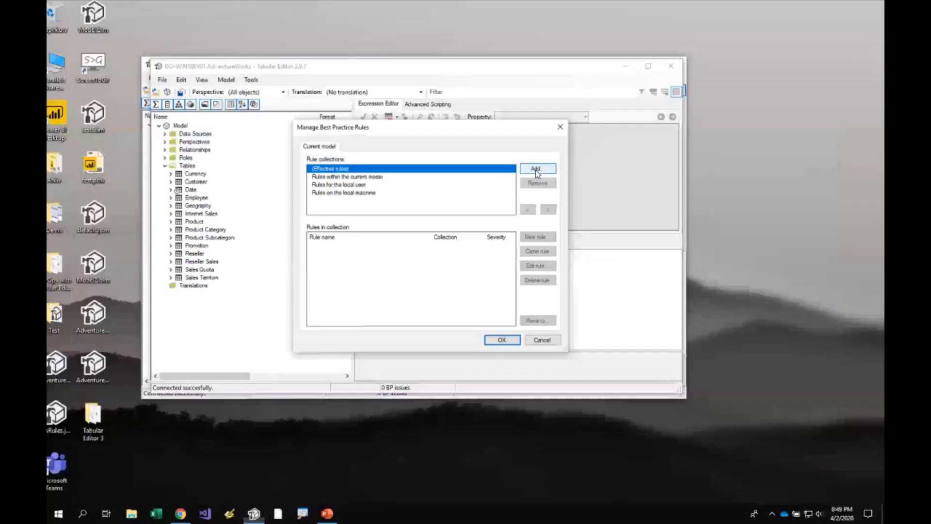
left_click(535, 170)
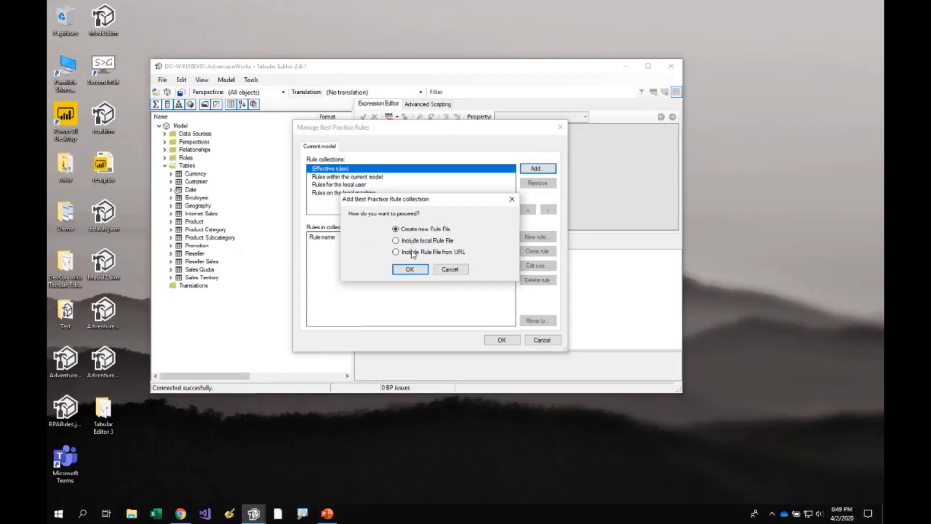
left_click(411, 267)
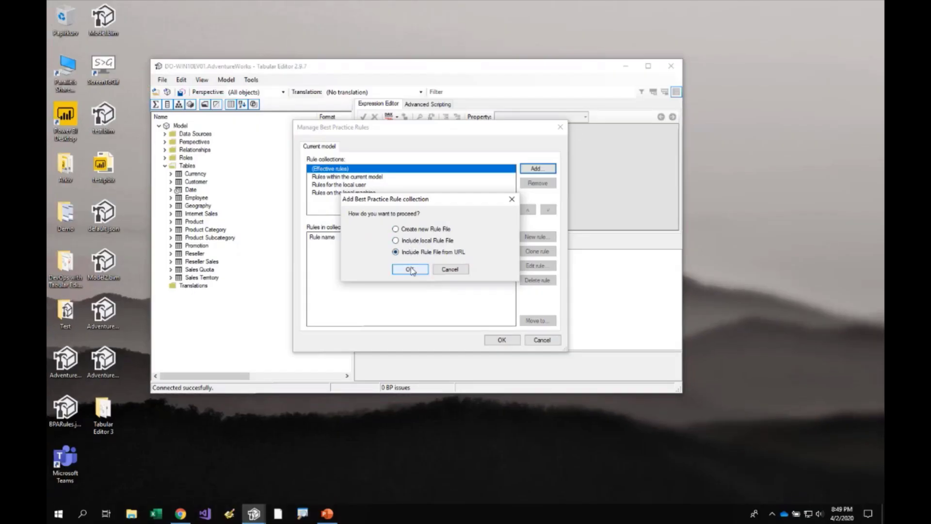
left_click(409, 269)
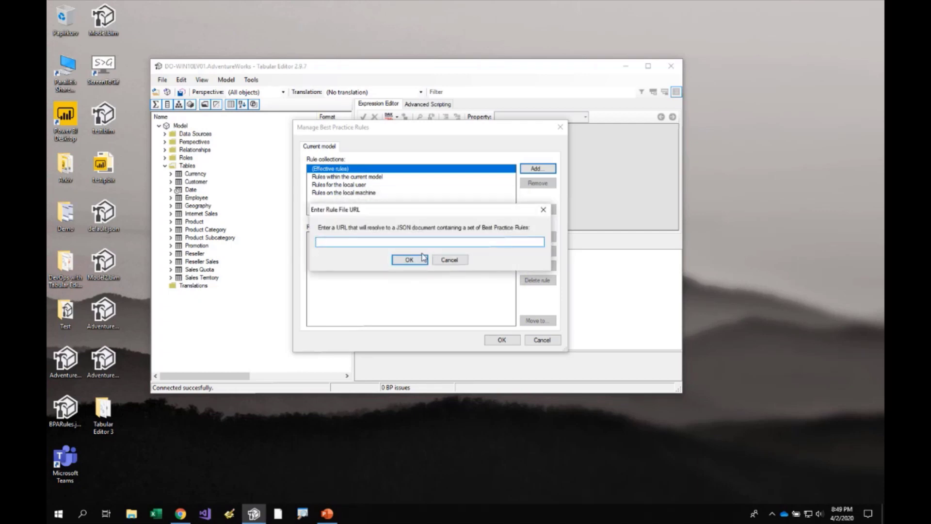
key("ctrl+v")
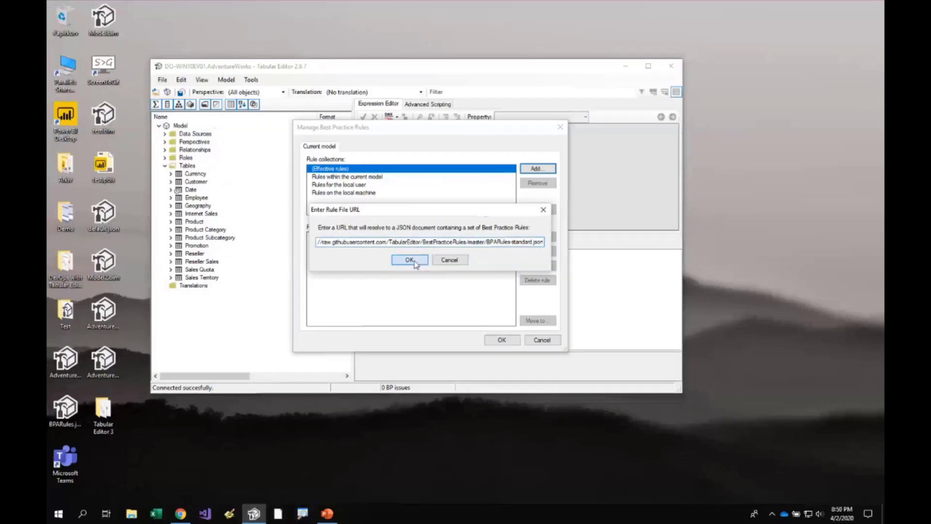
left_click(386, 274)
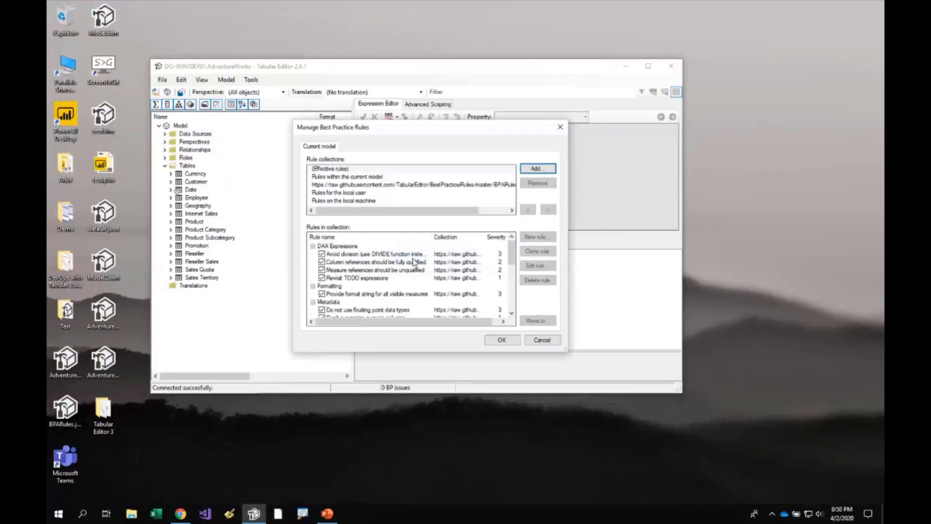
- Enlarge the Manage Best Practice Rules dialog and look over the rules in the effective rules collection
mouse_move(509, 261)
left_mouse_down()
mouse_move(509, 306)
mouse_move(511, 256)
left_mouse_up()
left_click_drag(566, 350, 703, 443)
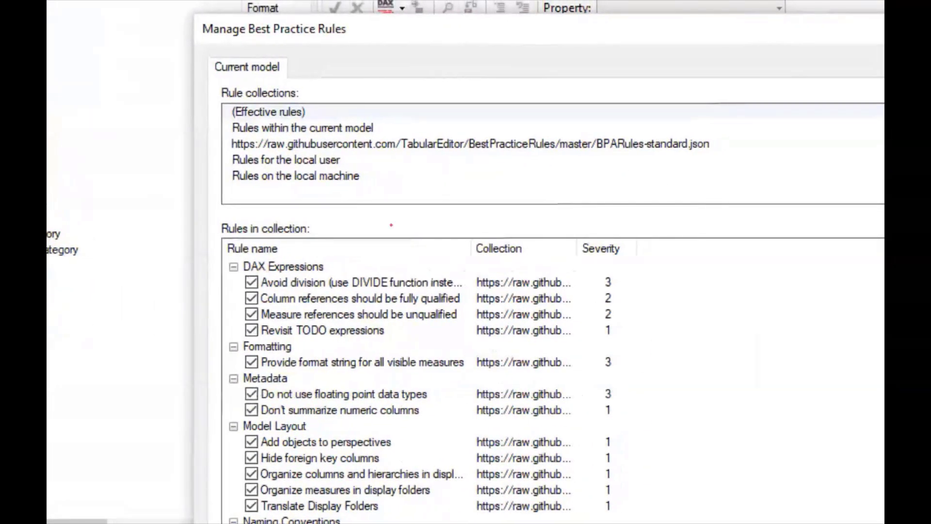
mouse_move(221, 101)
left_mouse_down()
mouse_move(307, 150)
mouse_move(354, 125)
left_mouse_up()
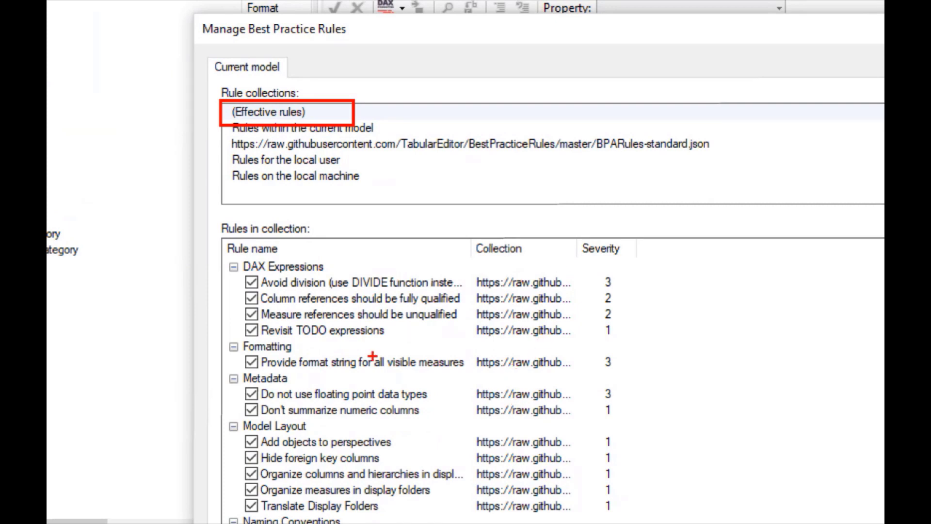
left_click(371, 169)
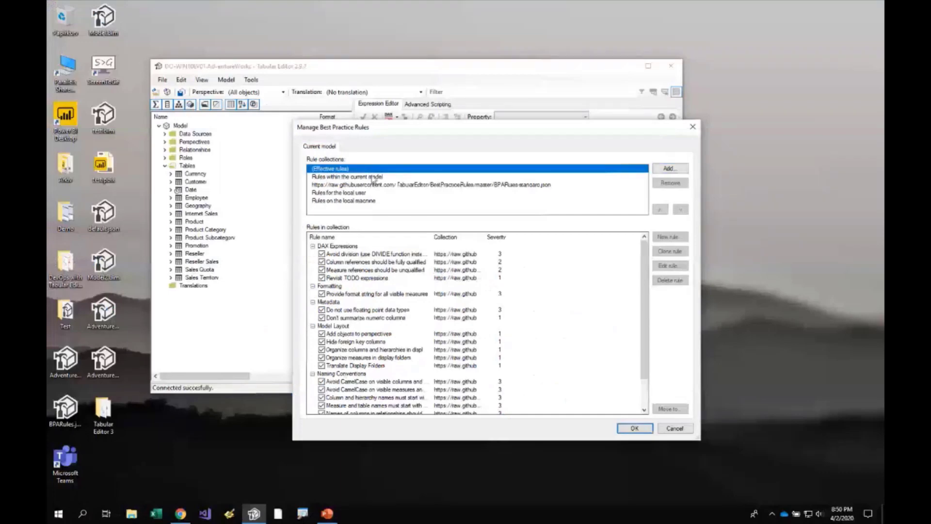
scroll(431, 289, "down", 1)
scroll(431, 301, "up", 1)
- Examine the rule collections for the current model, the GitHub URL, the local user and the local machine one by one
left_click(346, 177)
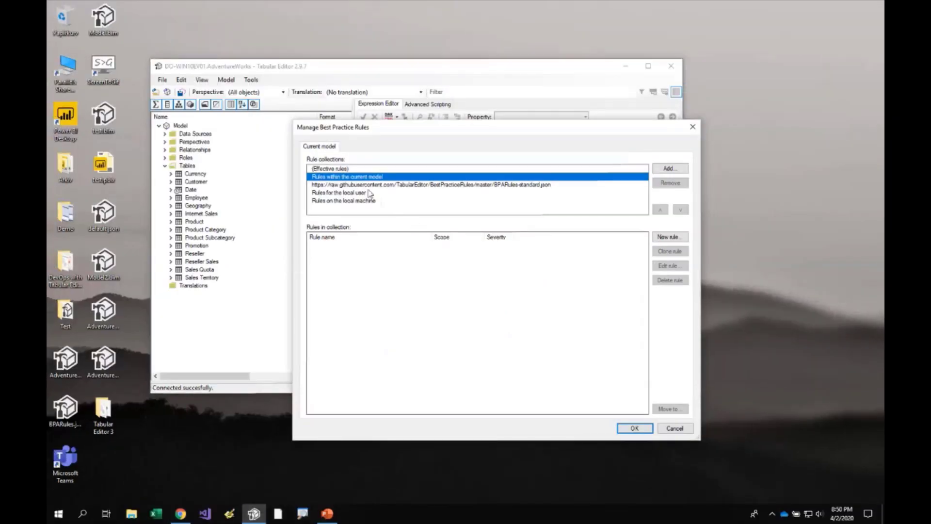
left_click(320, 151)
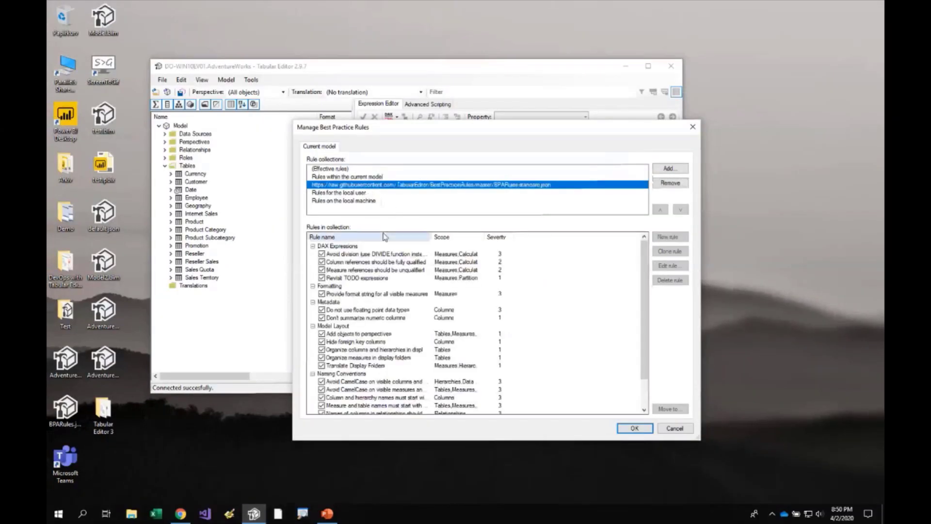
left_click(351, 193)
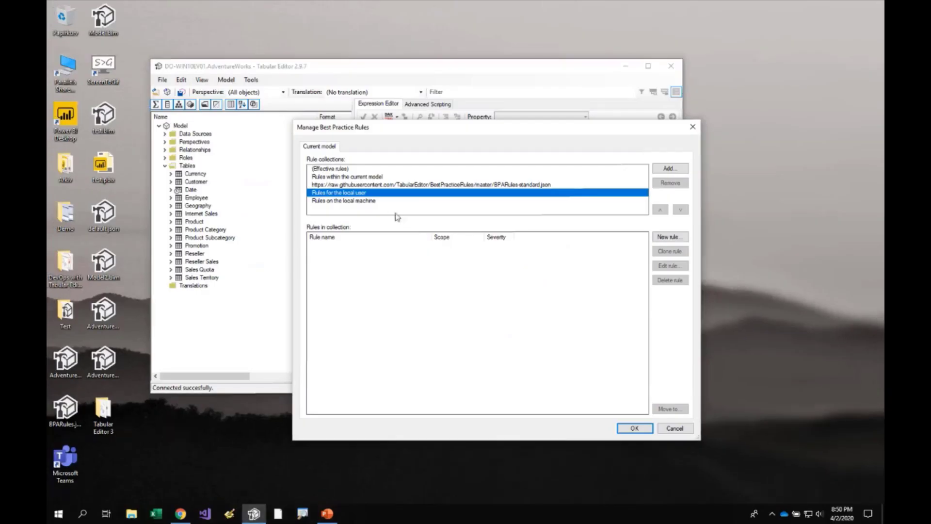
left_click(344, 168)
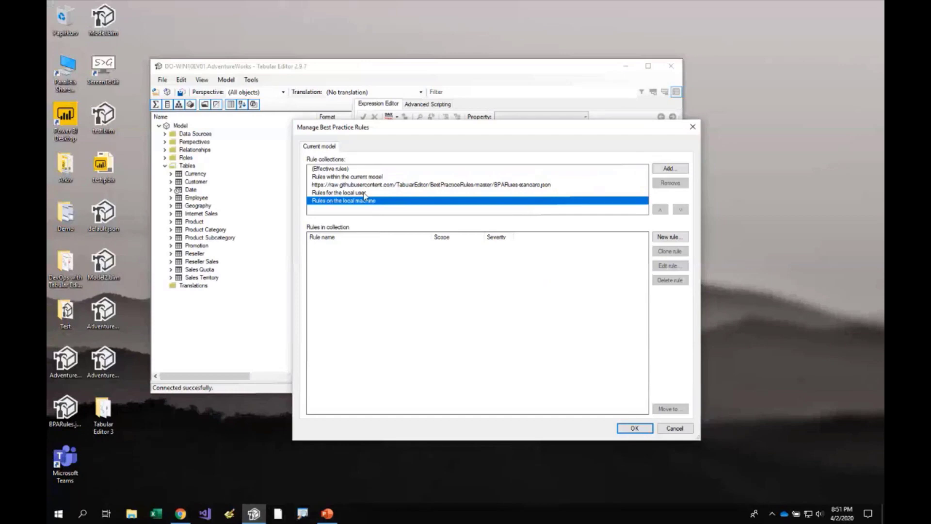
left_click(327, 159)
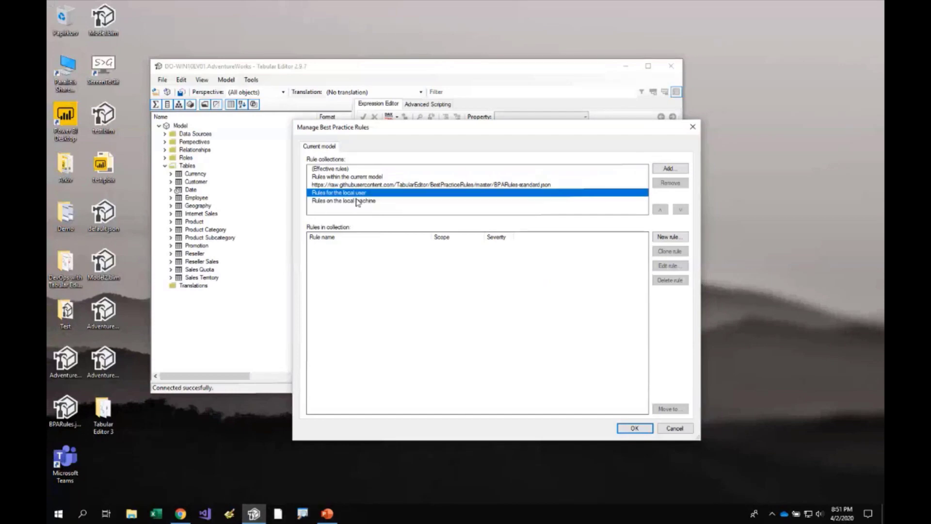
left_click(357, 200)
left_click(359, 193)
left_click(360, 200)
left_click(361, 193)
- Switch to File Explorer, go to %localappdata% and open the TabularEditor folder
left_click(132, 513)
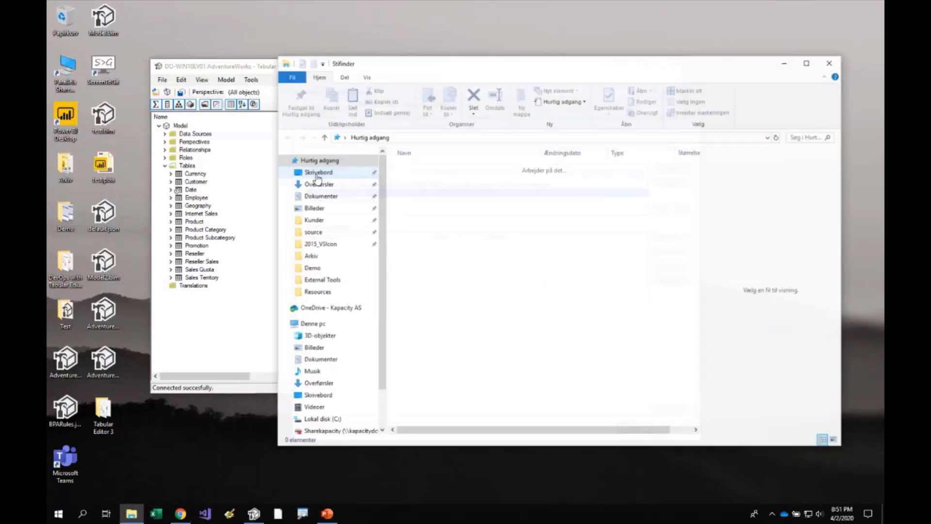
left_click(414, 136)
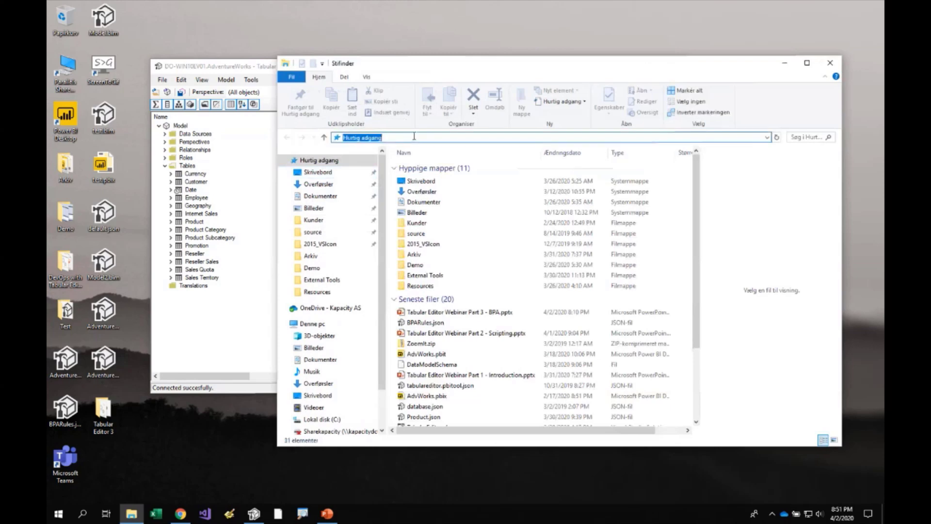
type("%loca")
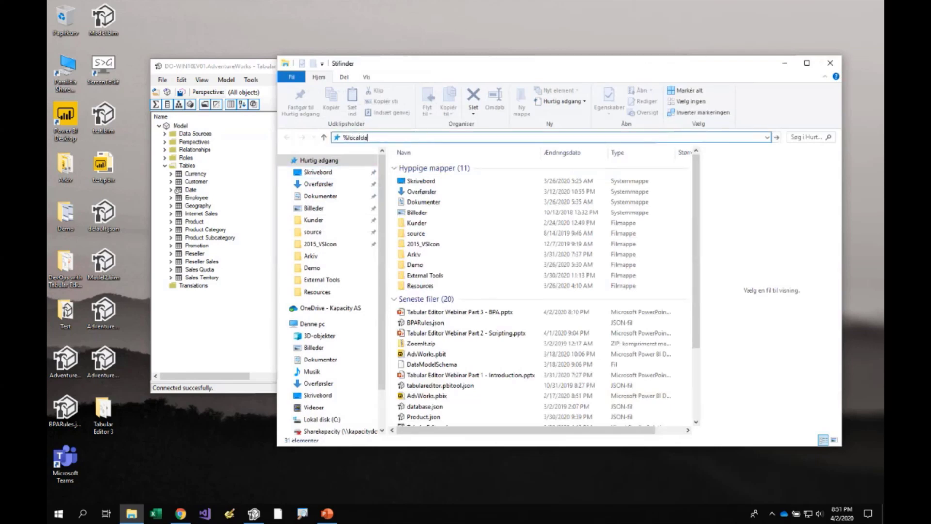
type("lappdata%")
key("Escape")
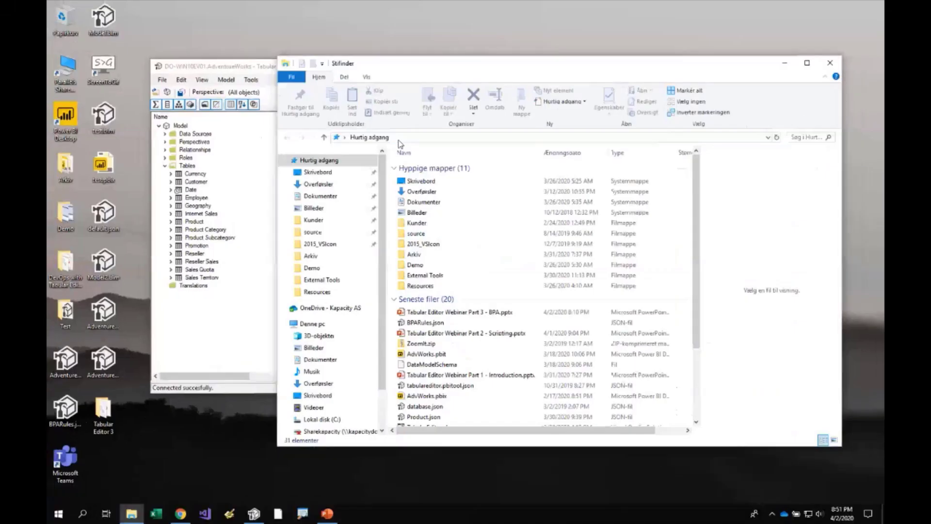
left_click(402, 138)
type("%localap")
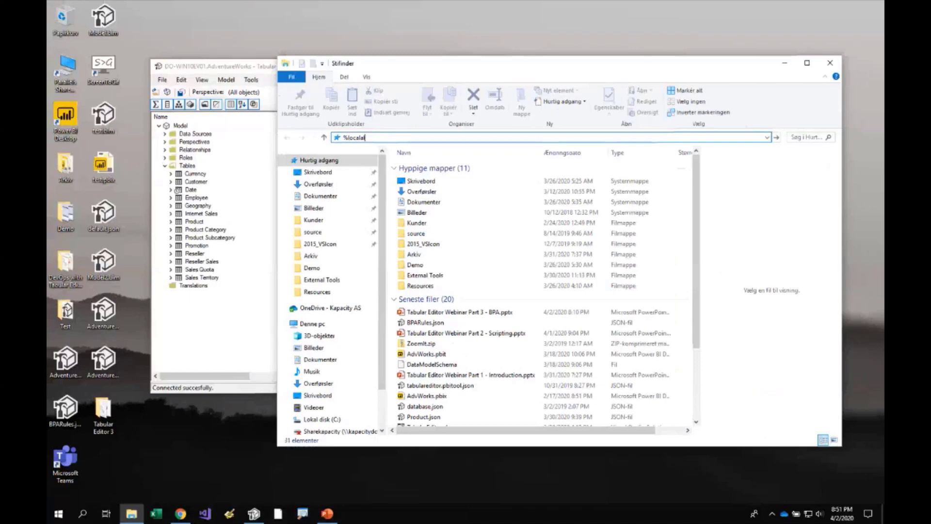
type("pdata%")
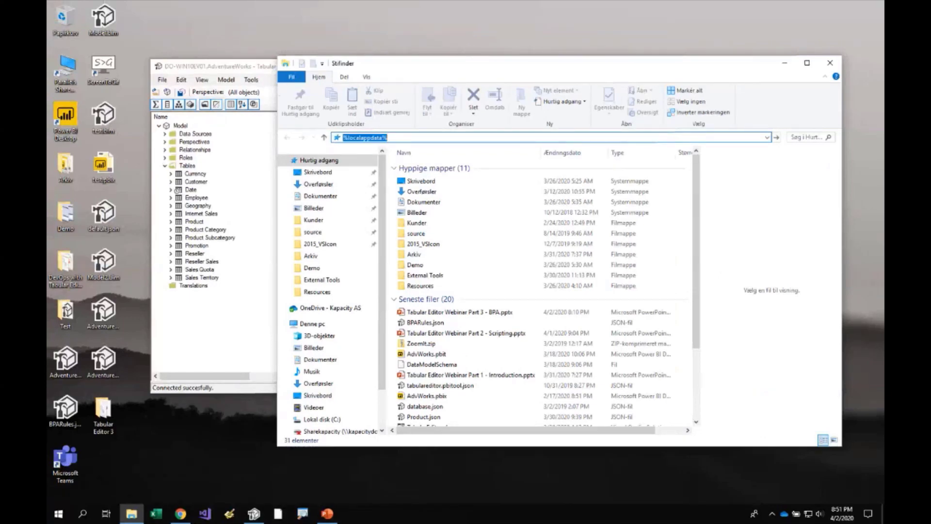
key("Return")
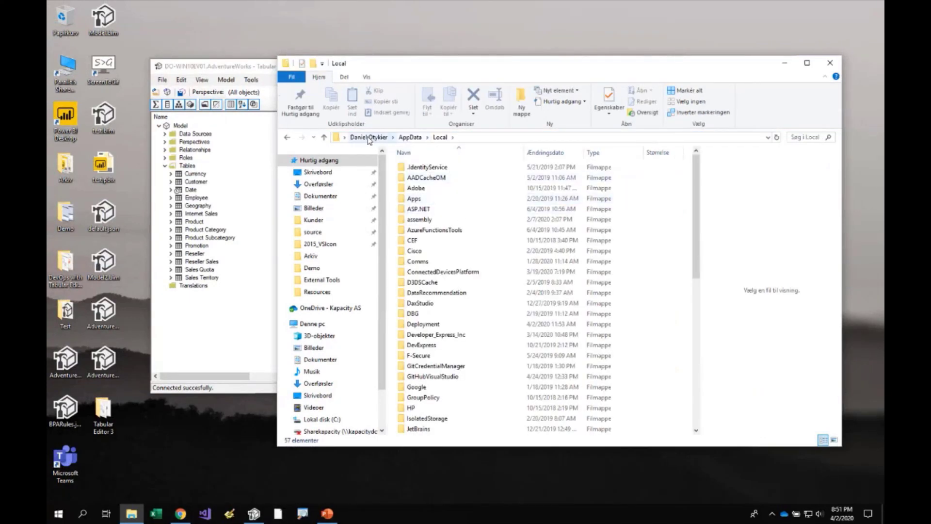
scroll(446, 264, "down", 10)
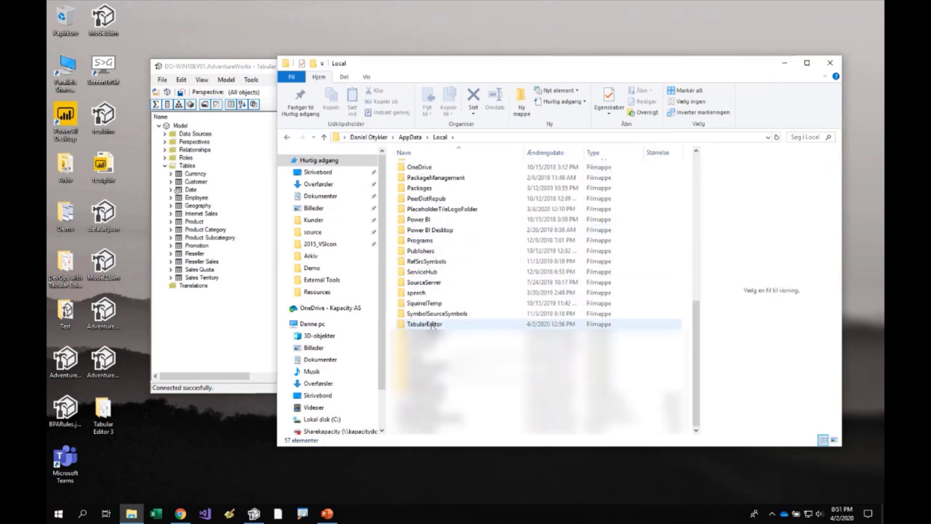
double_click(432, 325)
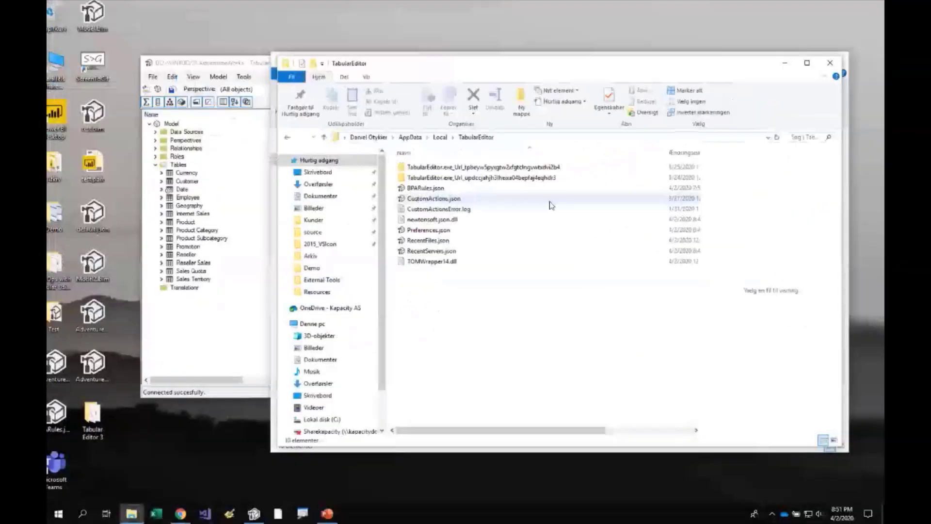
- Open BPARules.json from the TabularEditor folder in Programmer's Notepad 2, inspect its content and close the editor
mouse_move(526, 179)
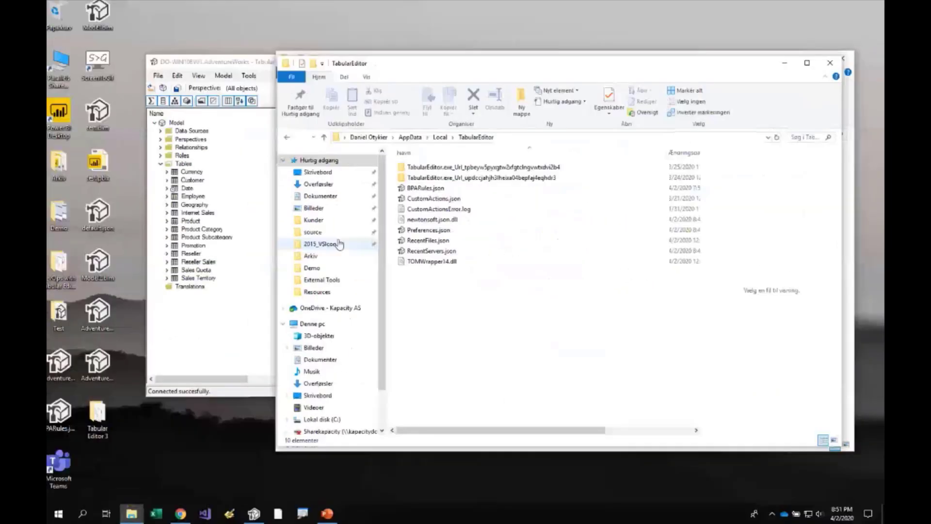
left_click(507, 137)
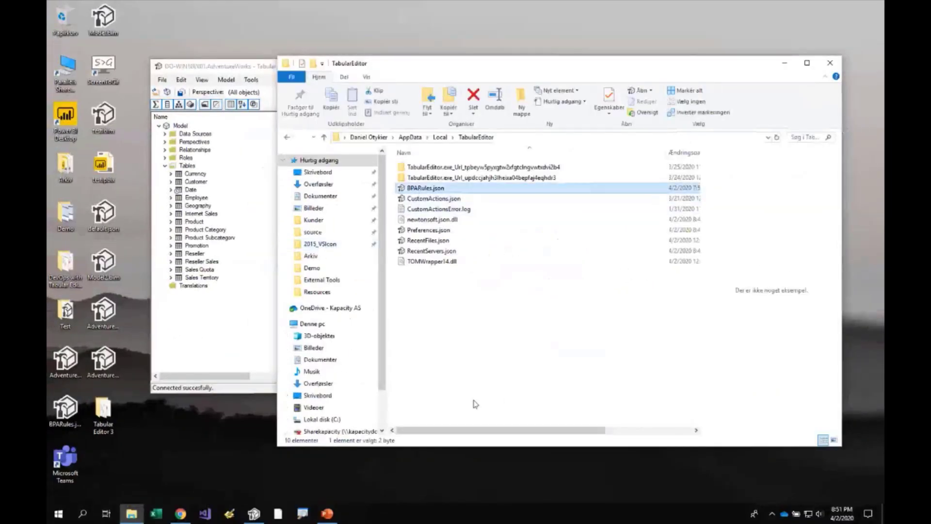
left_click_drag(476, 430, 616, 434)
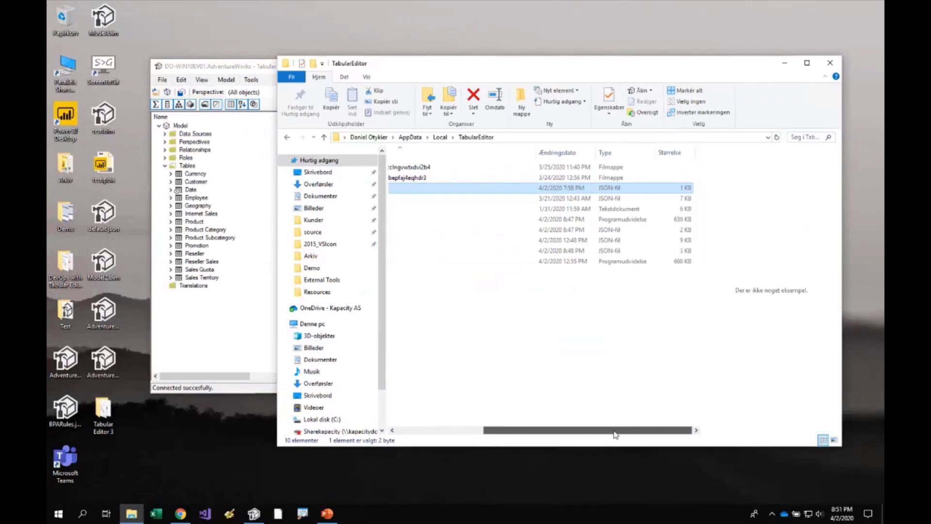
right_click(491, 189)
mouse_move(530, 266)
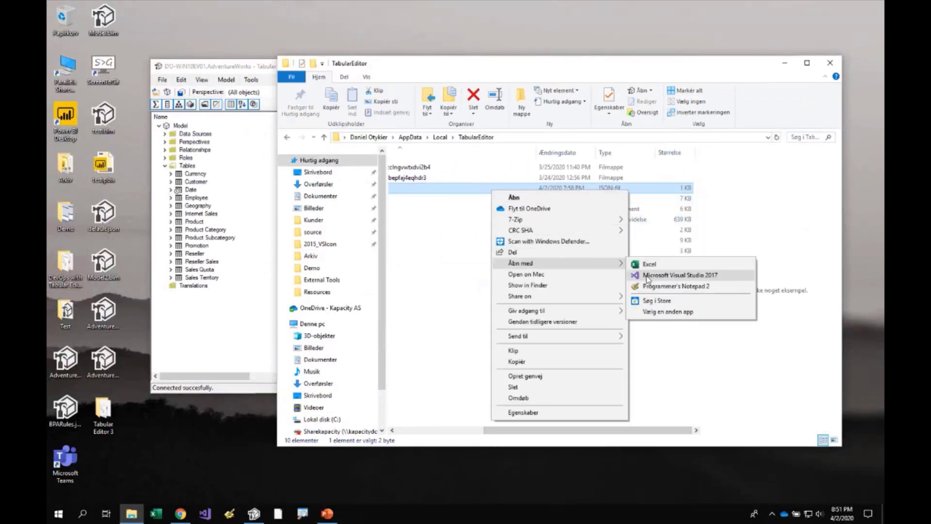
left_click(650, 286)
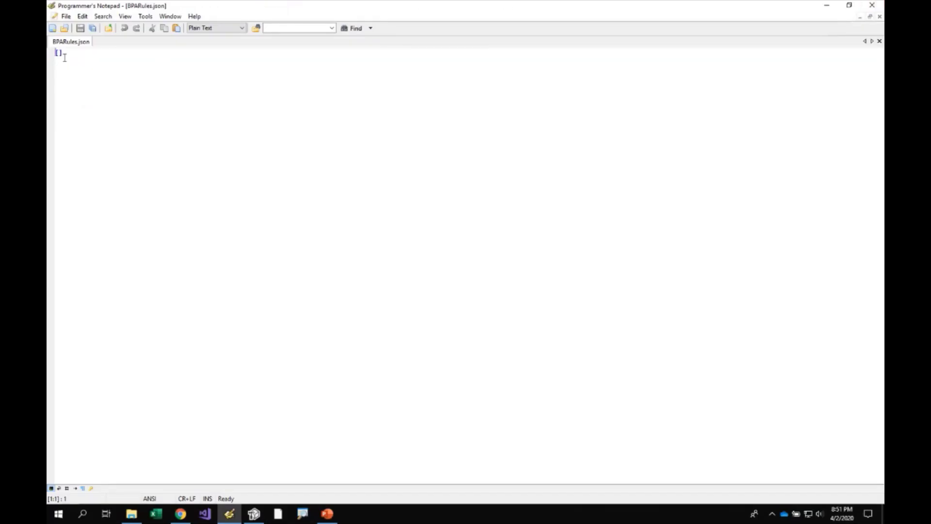
left_click(58, 53)
left_click(871, 5)
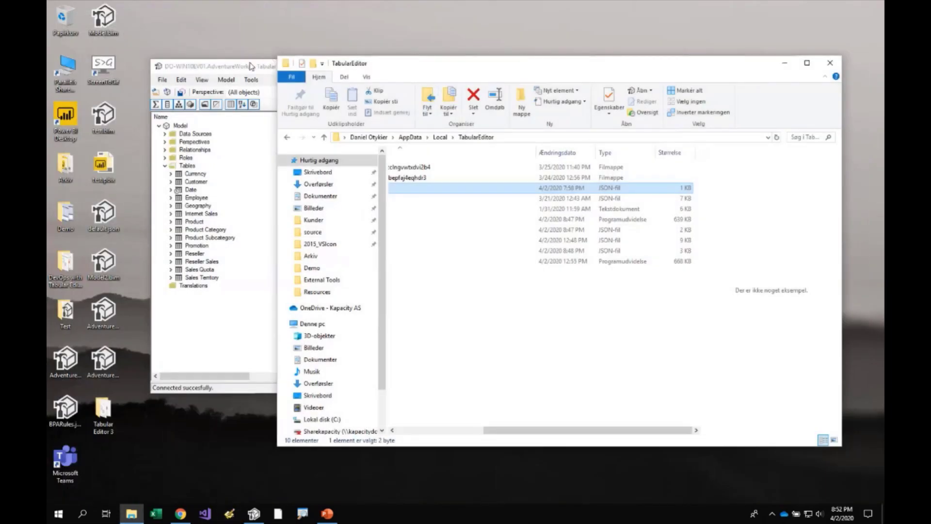
- Switch to Tabular Editor, get File Explorer out of the way and reposition the Manage Best Practice Rules dialog
left_click(250, 66)
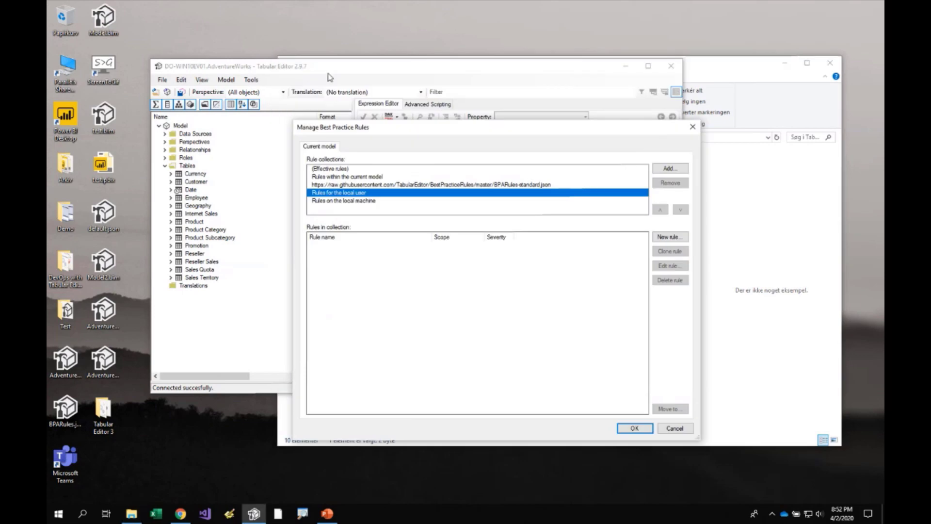
left_click(784, 64)
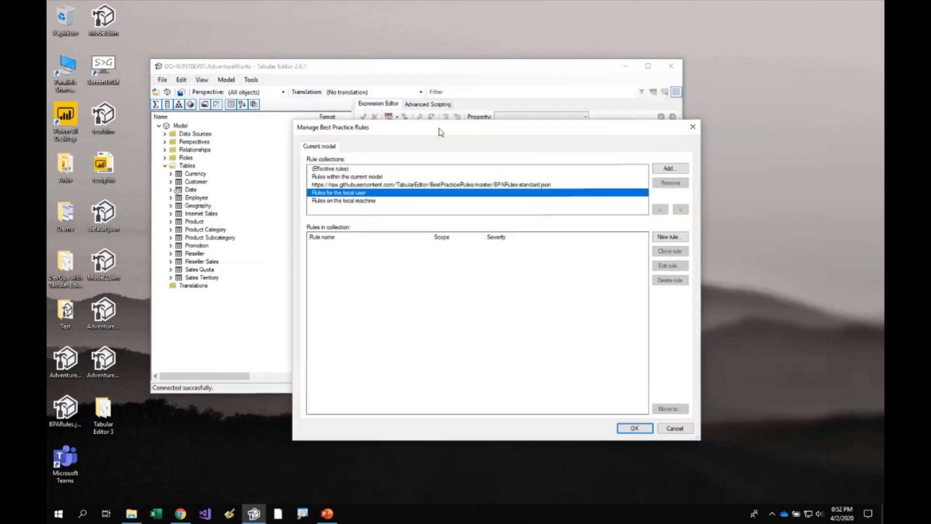
left_click_drag(427, 132, 411, 103)
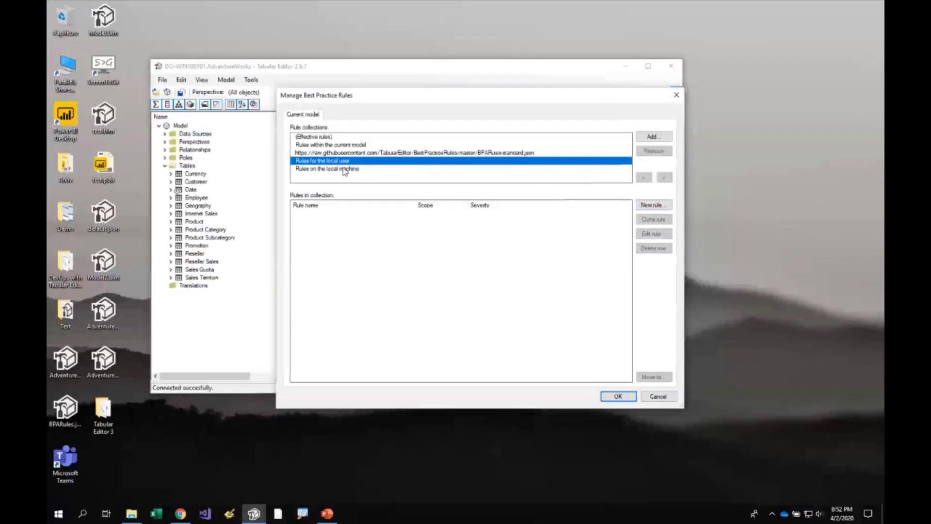
mouse_move(344, 171)
left_mouse_down()
mouse_move(344, 145)
mouse_move(341, 166)
left_mouse_up()
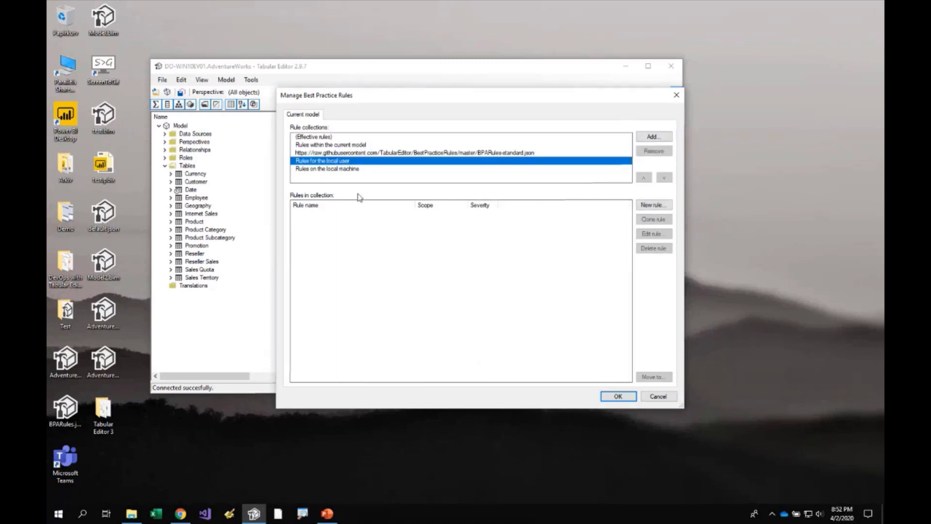
- Compare the GitHub URL, current model, local user and local machine rule collections and the rule editing options available for each
left_click(338, 154)
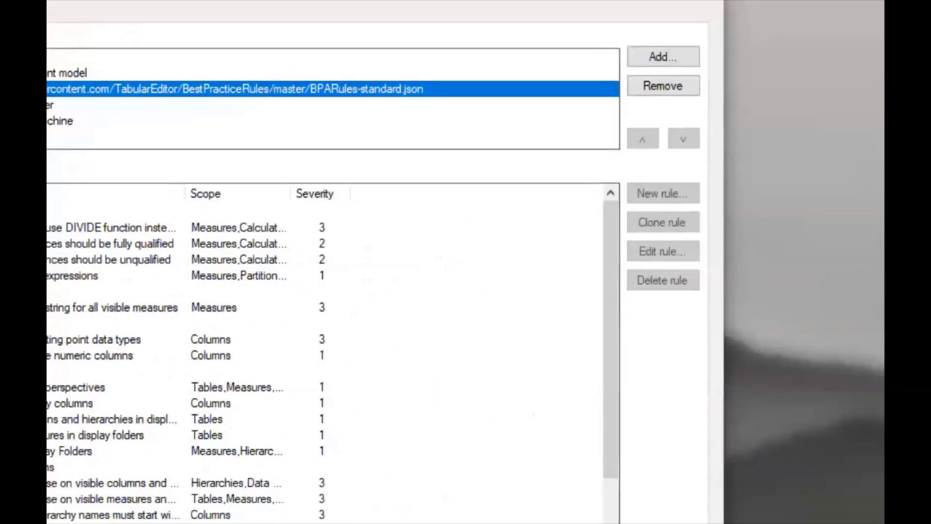
left_click(592, 145)
mouse_move(610, 172)
left_mouse_down()
mouse_move(708, 279)
mouse_move(716, 315)
left_mouse_up()
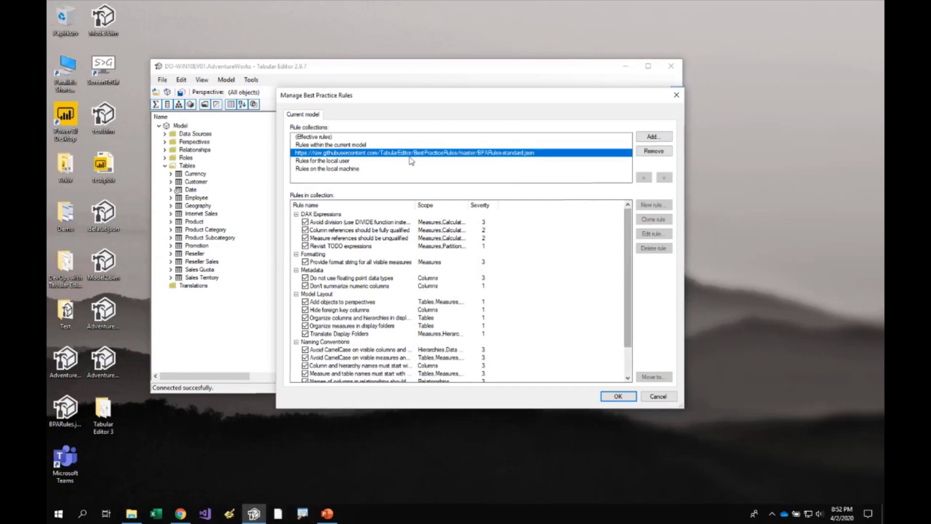
left_click(325, 145)
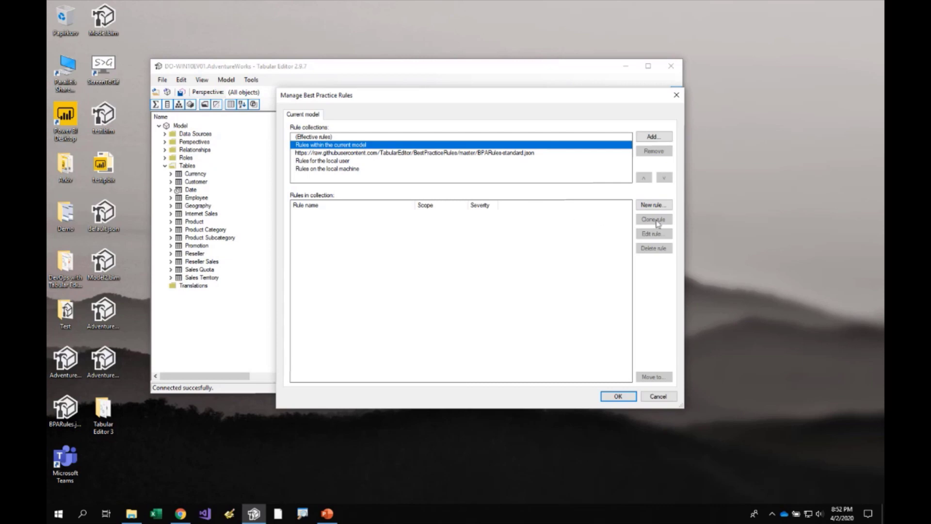
left_click(330, 162)
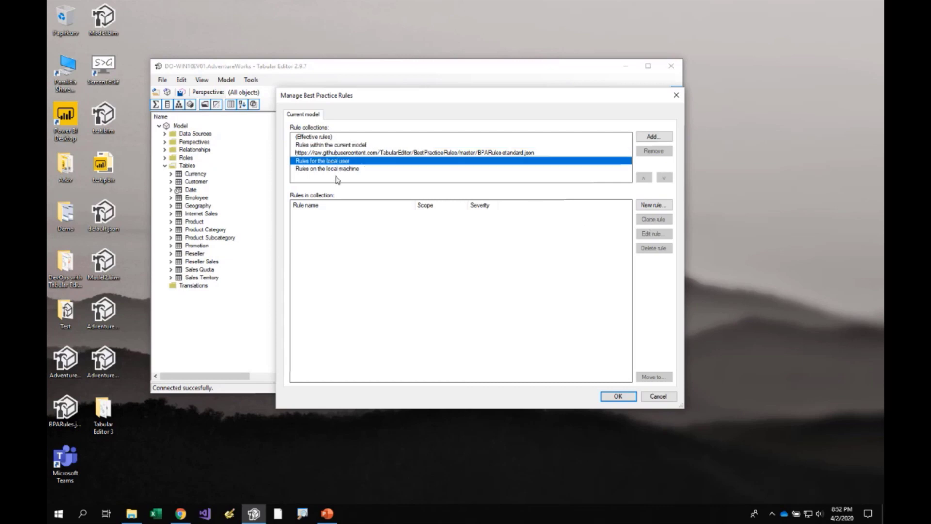
left_click(338, 171)
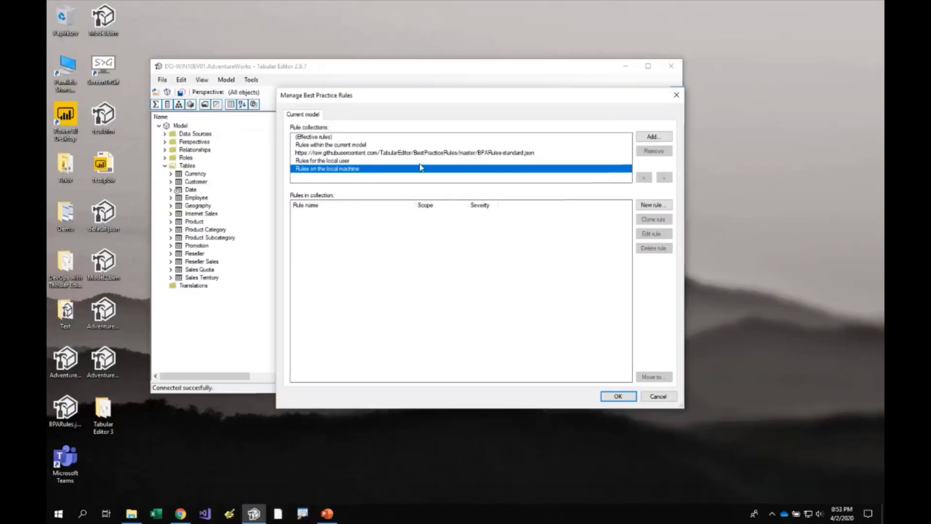
- Create a rule in the local user collection named HiMike, with category Whatever and description blahblah
left_click(153, 110)
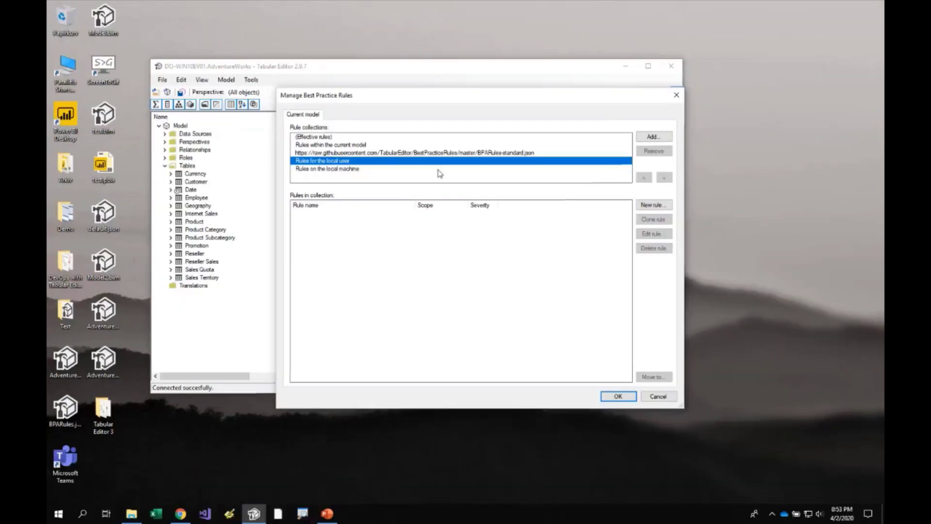
left_click(652, 205)
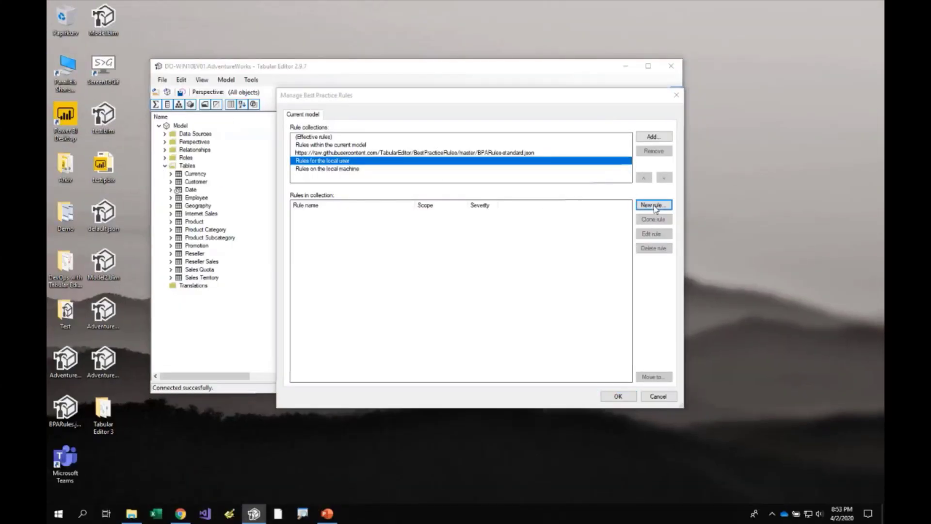
left_click_drag(137, 31, 333, 123)
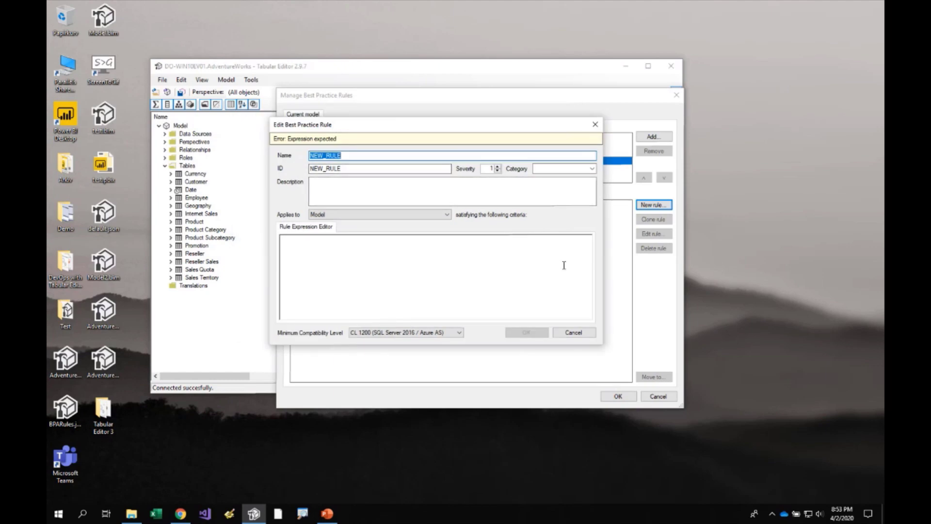
type("HiMike")
key("Tab")
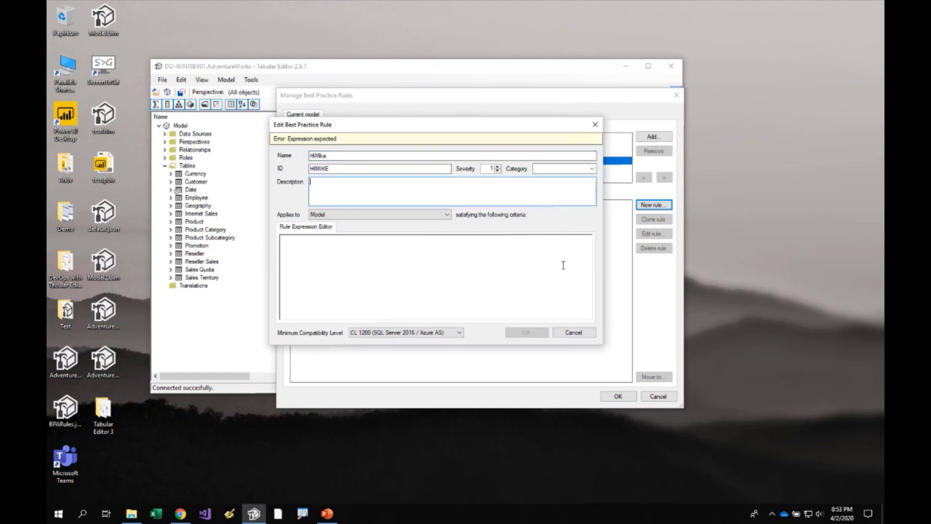
left_click(581, 167)
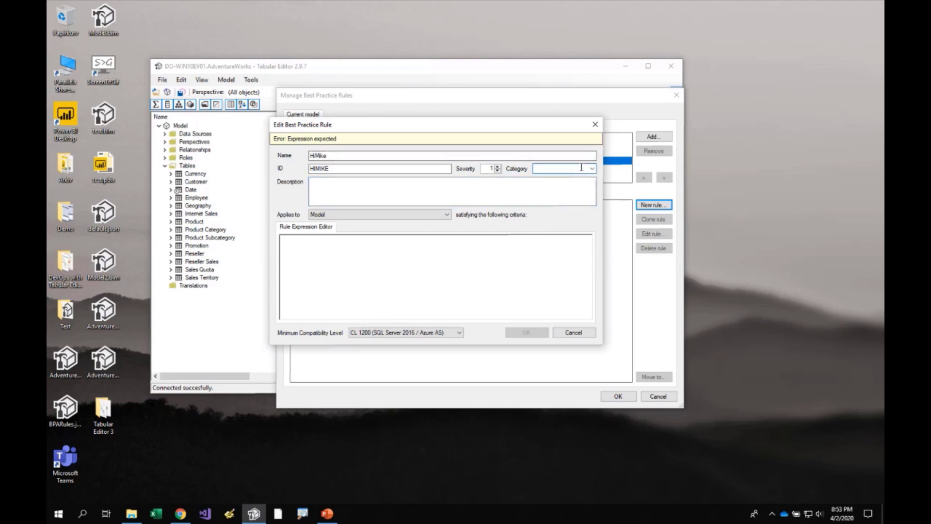
type("Whatever")
left_click(531, 182)
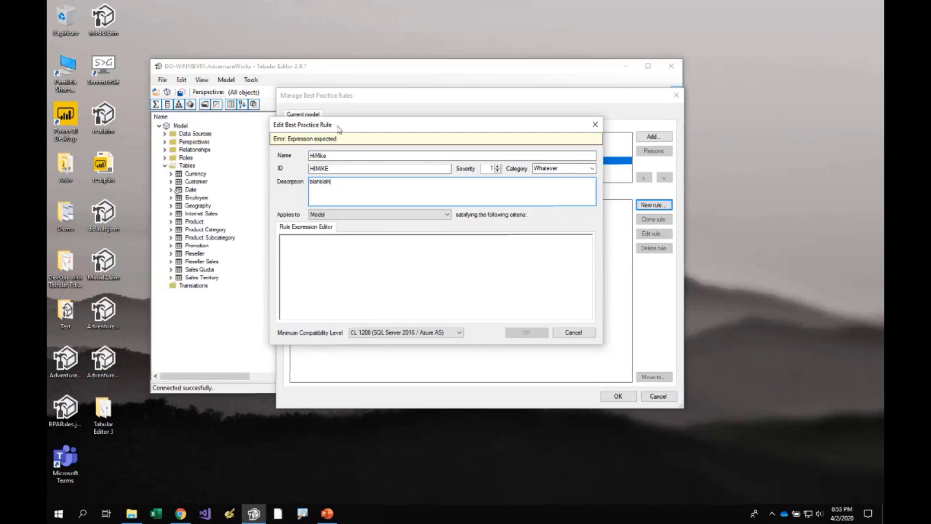
- Give the rule the expression true, accept it and save the changes to the rule collections
left_click_drag(339, 128, 358, 149)
left_click(352, 283)
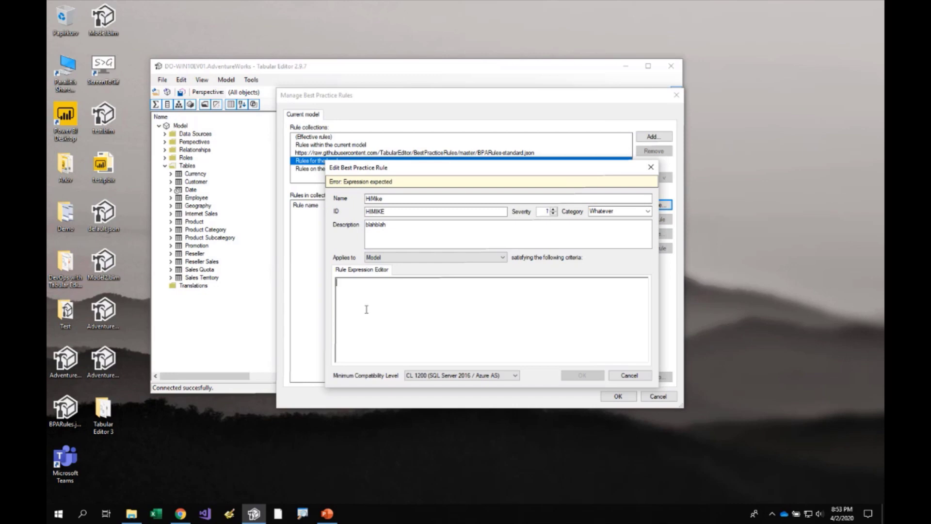
type("true")
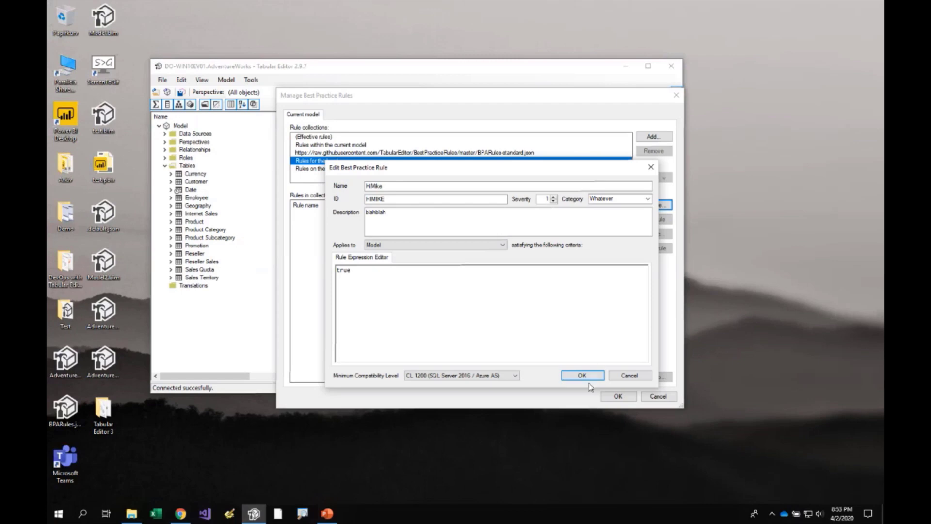
left_click(726, 480)
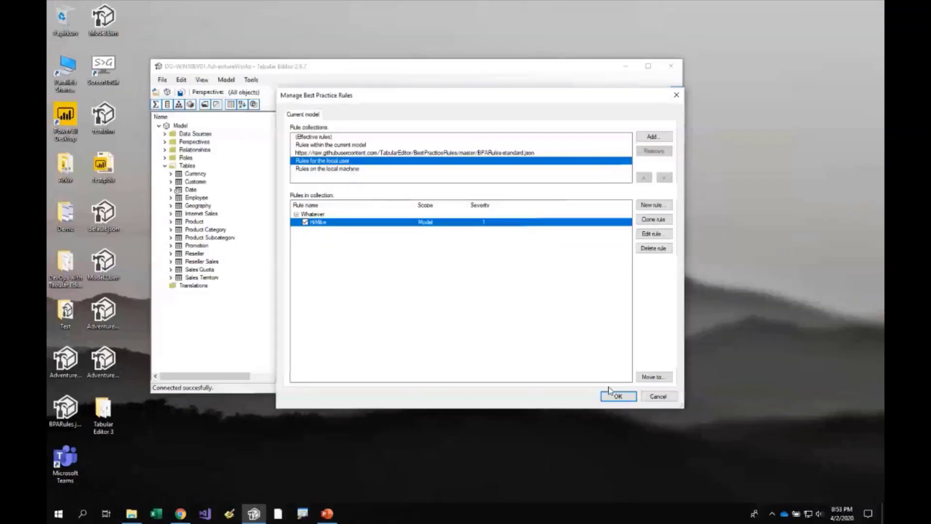
left_click(617, 397)
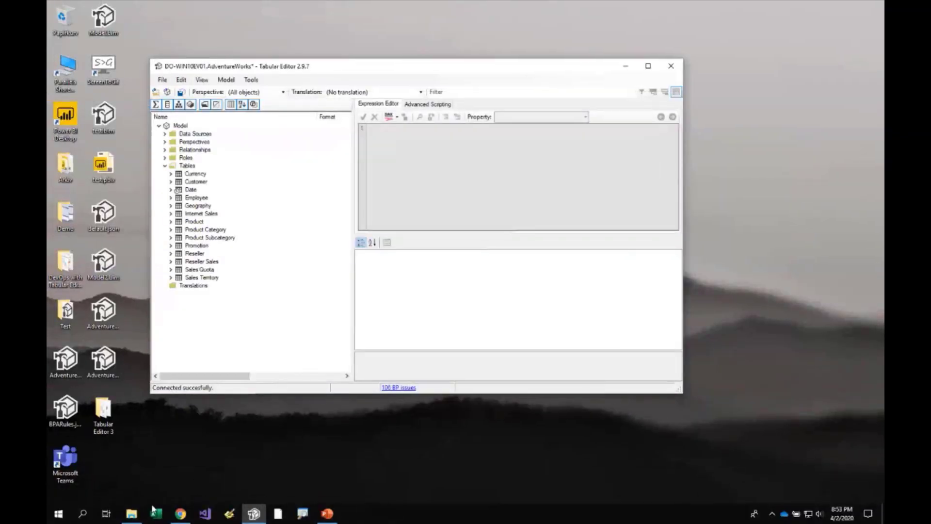
- Switch to File Explorer, open BPARules.json in Programmer's Notepad 2 and inspect the stored HiMike rule definition
left_click(132, 514)
left_click(429, 430)
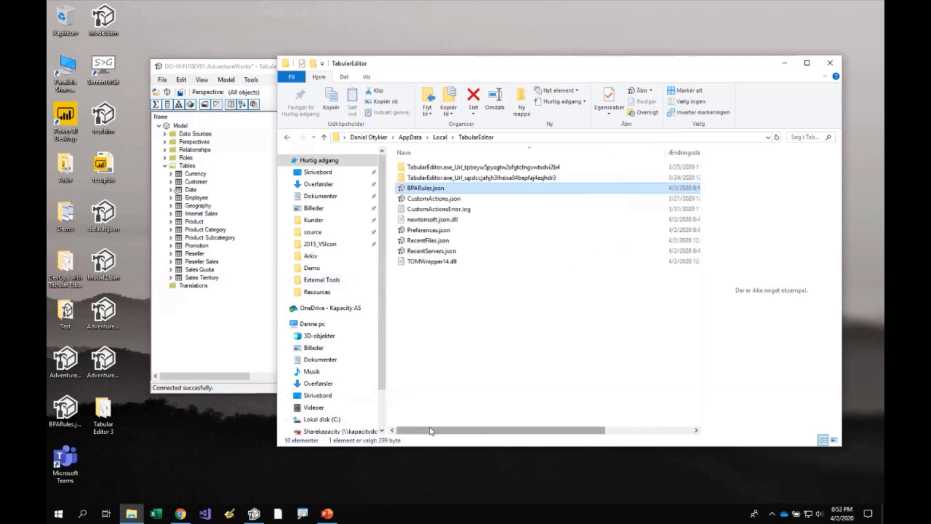
right_click(424, 193)
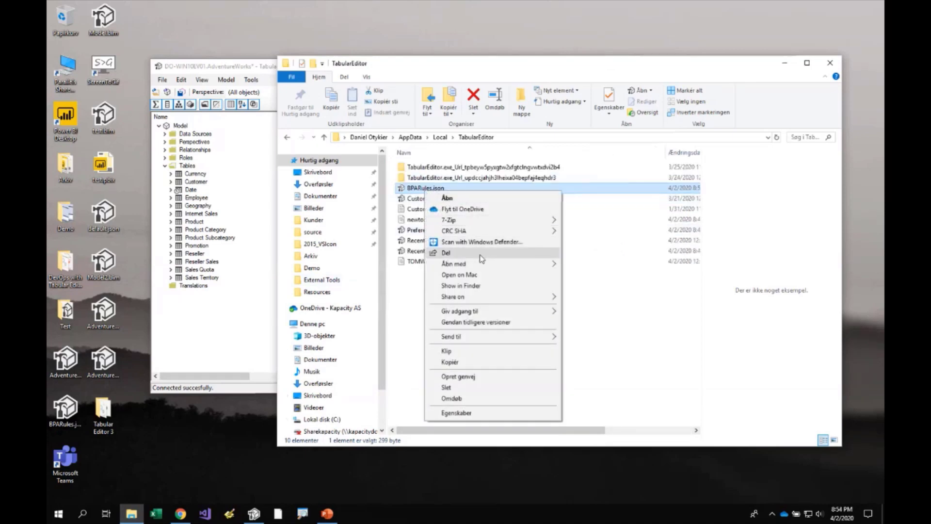
mouse_move(534, 264)
left_click(595, 287)
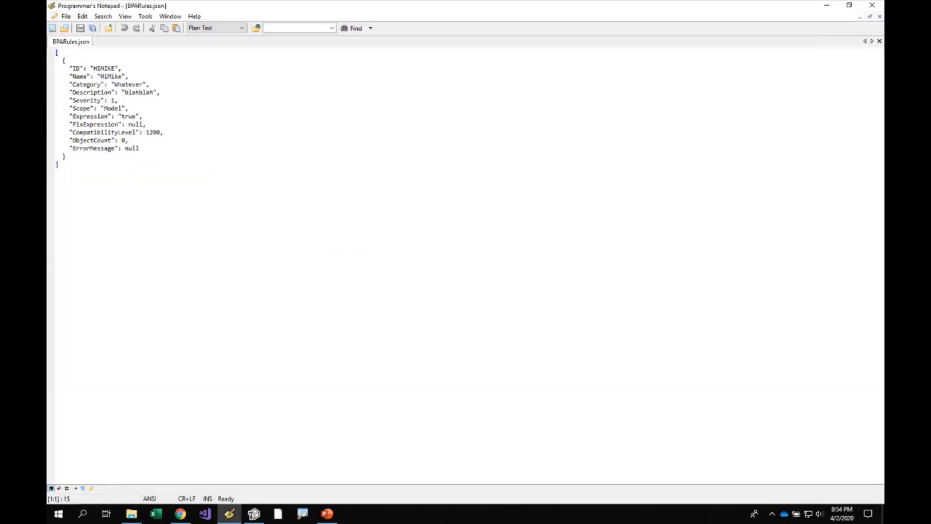
left_click_drag(165, 7, 397, 103)
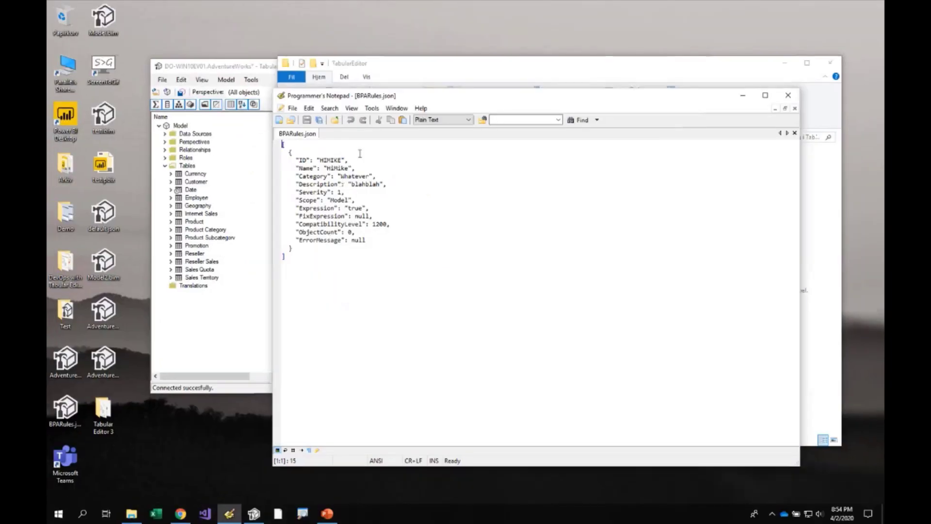
key("ctrl+a")
left_click(338, 256)
- Switch to Tabular Editor, look over the Best Practice Analyzer results, and close the analyzer, text editor and File Explorer windows
left_click(250, 71)
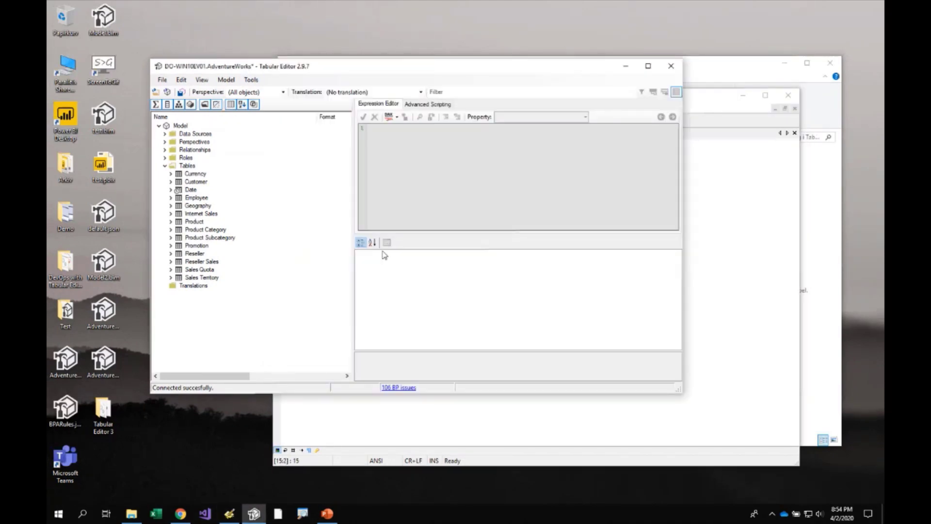
left_click(388, 388)
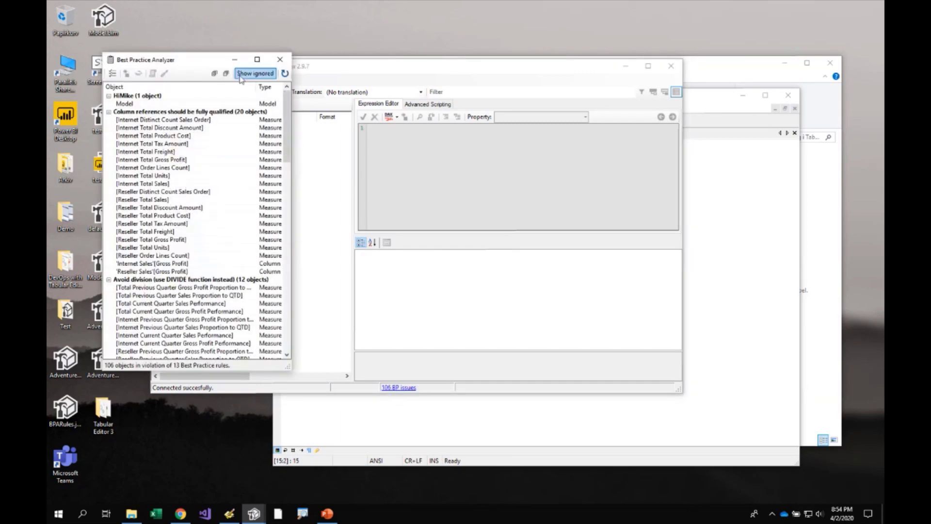
left_click_drag(155, 61, 544, 113)
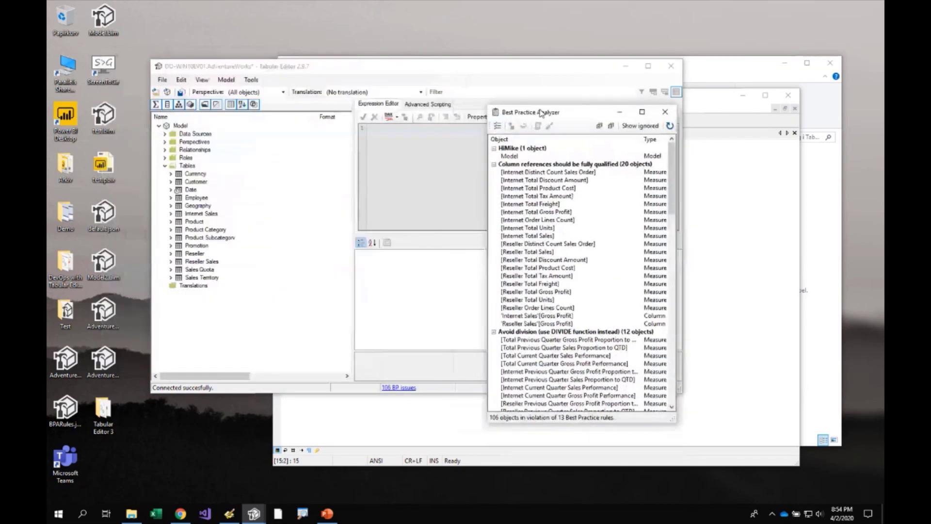
left_click(667, 112)
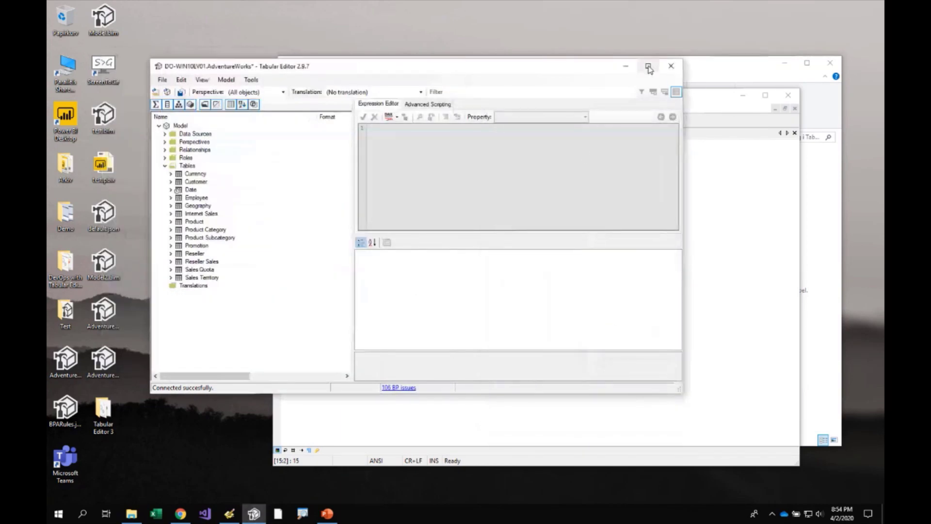
left_click(777, 96)
left_click(830, 68)
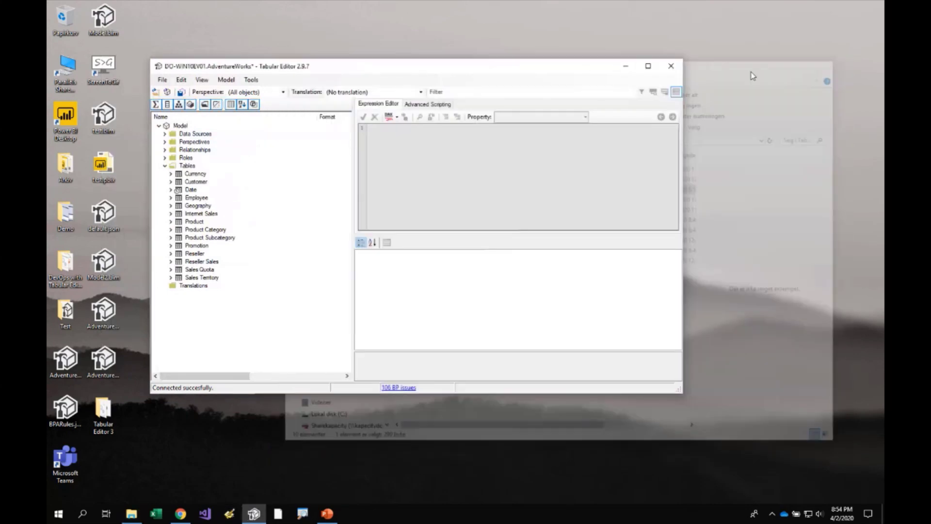
- Reopen the Best Practice Analyzer, place it beside the main window and examine the entry under the HiMike rule
left_click_drag(521, 72, 538, 60)
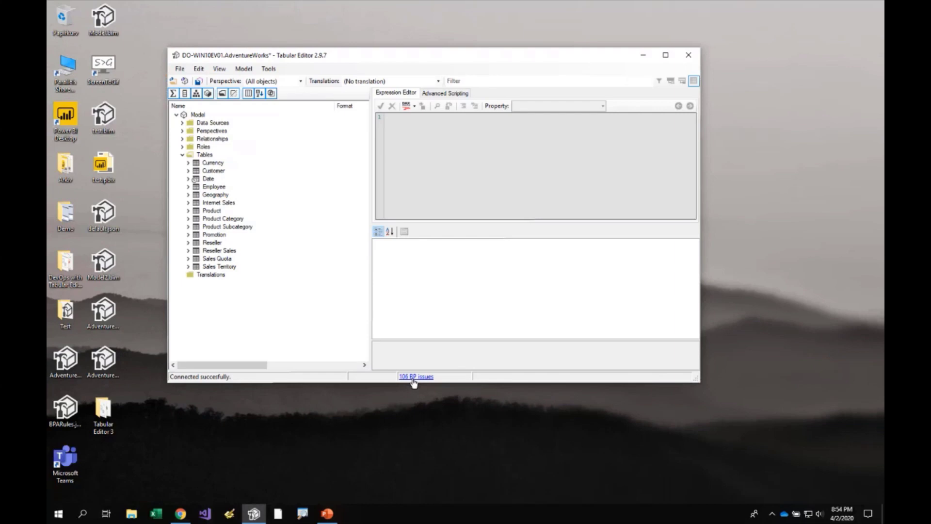
left_click(414, 377)
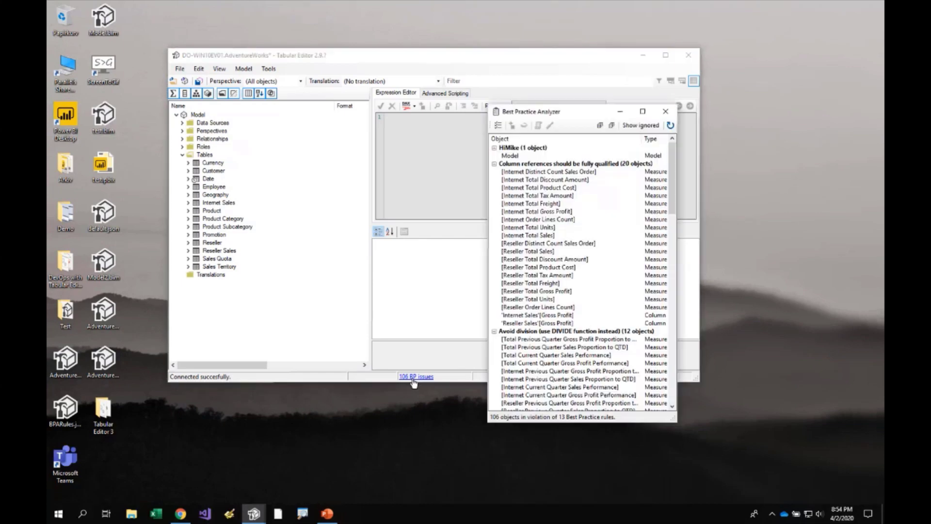
left_click_drag(556, 114, 669, 68)
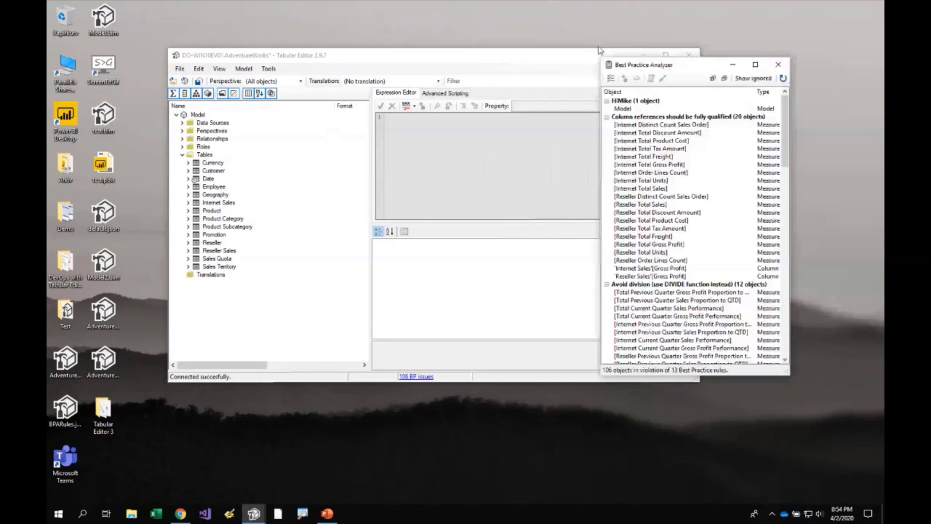
left_click_drag(412, 49, 324, 50)
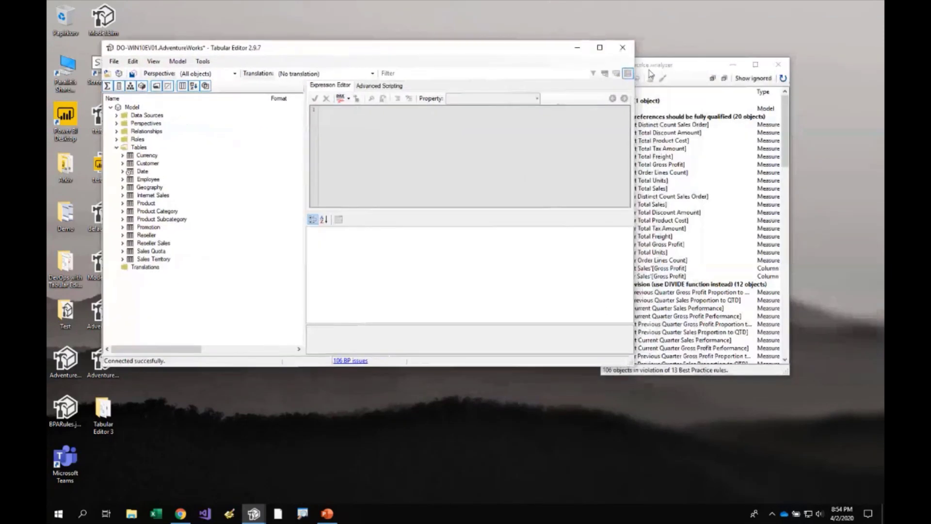
left_click_drag(664, 65, 700, 48)
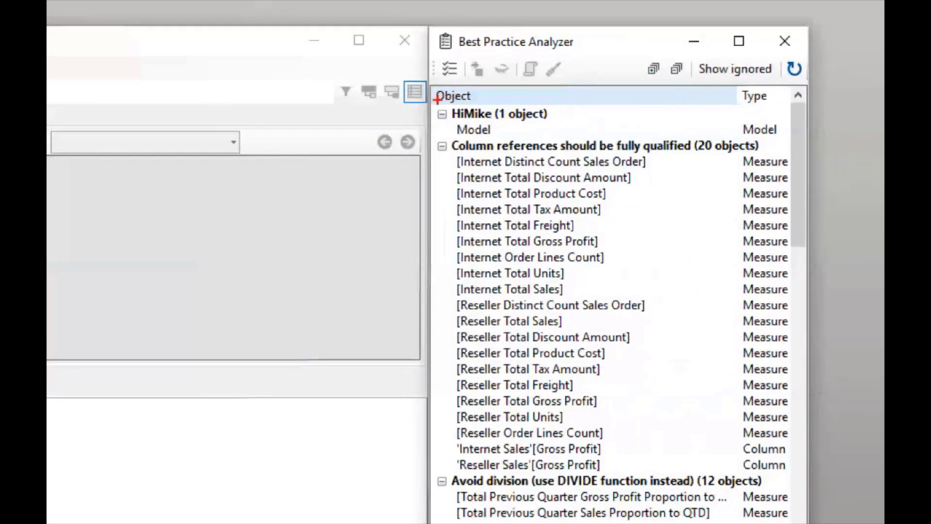
mouse_move(438, 101)
left_mouse_down()
mouse_move(670, 149)
mouse_move(607, 141)
left_mouse_up()
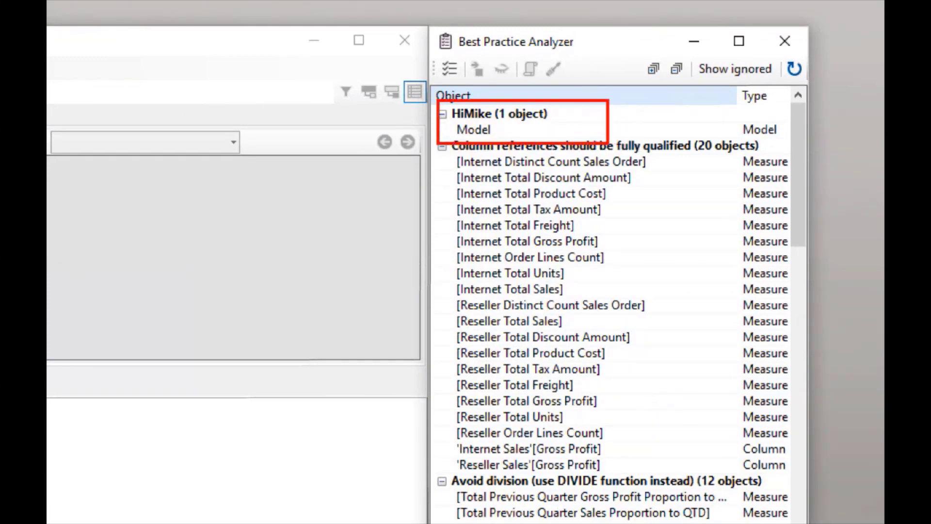
key("Escape")
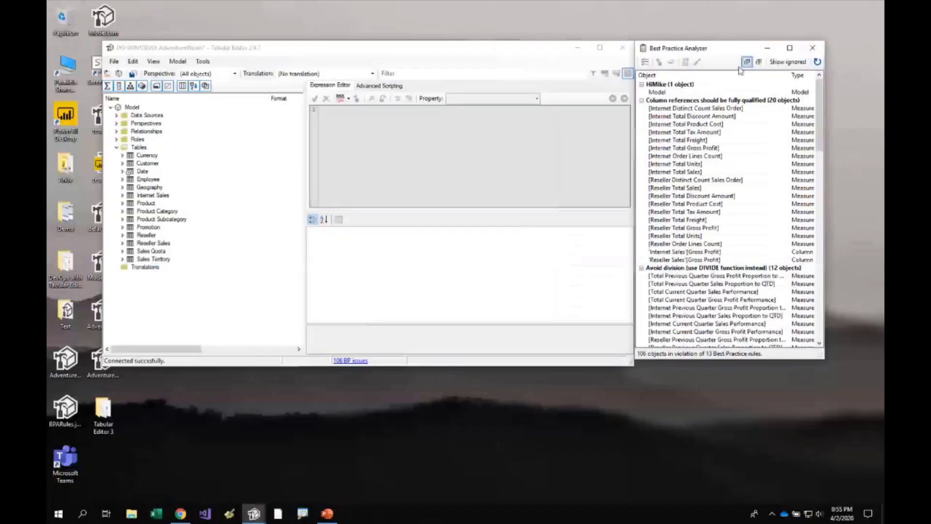
- Change the expression of the local user rule HiMike to false and save the rule collections
left_click(688, 85)
left_click(646, 62)
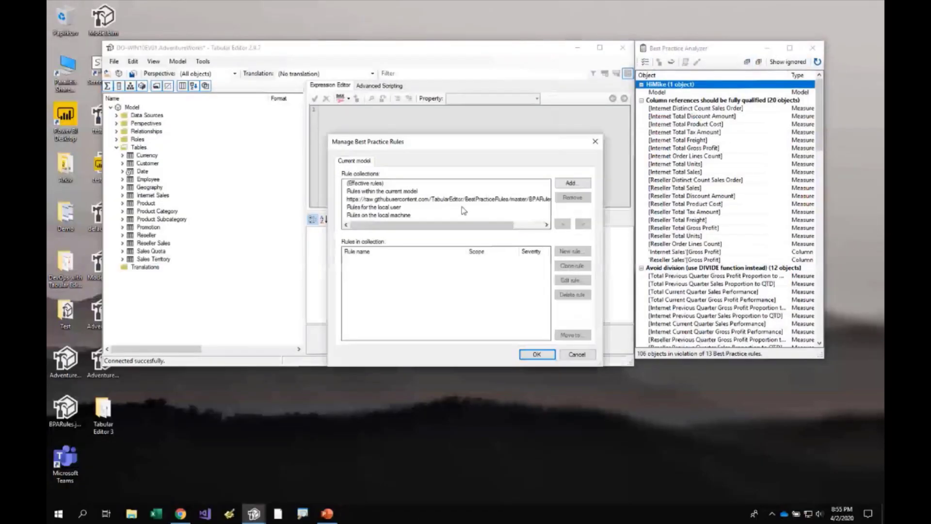
left_click(376, 207)
left_click(370, 268)
left_click(572, 279)
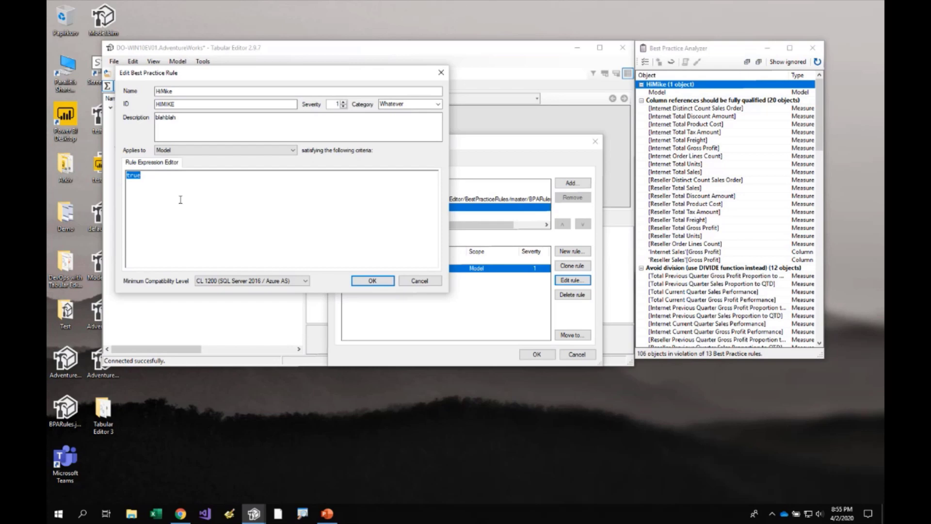
type("false")
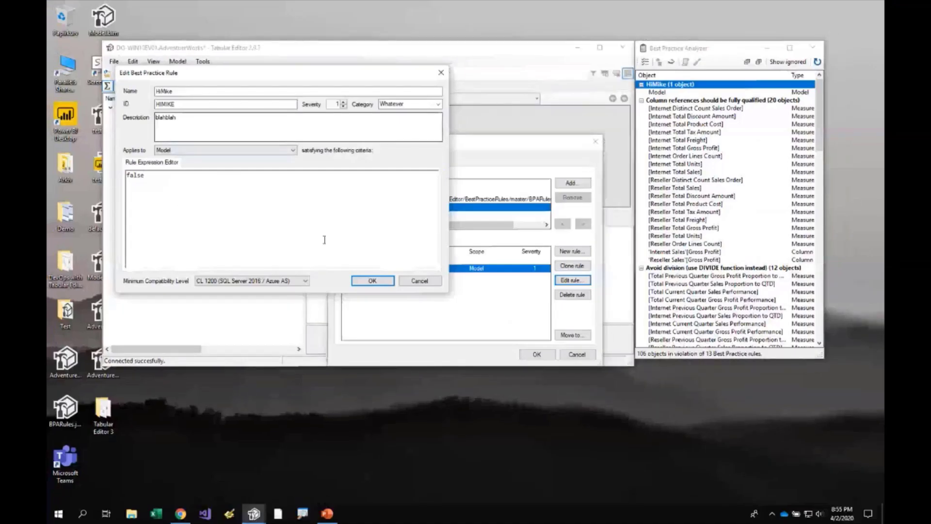
left_click(372, 281)
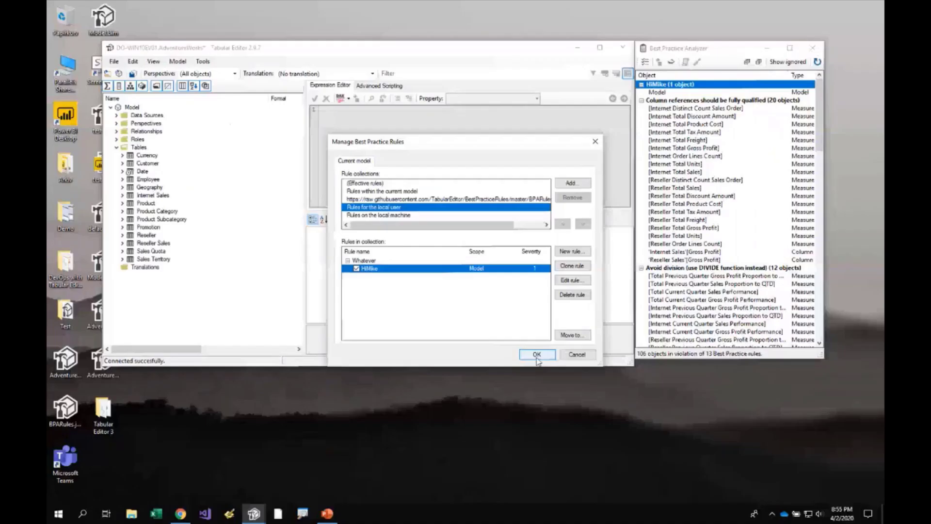
left_click(534, 351)
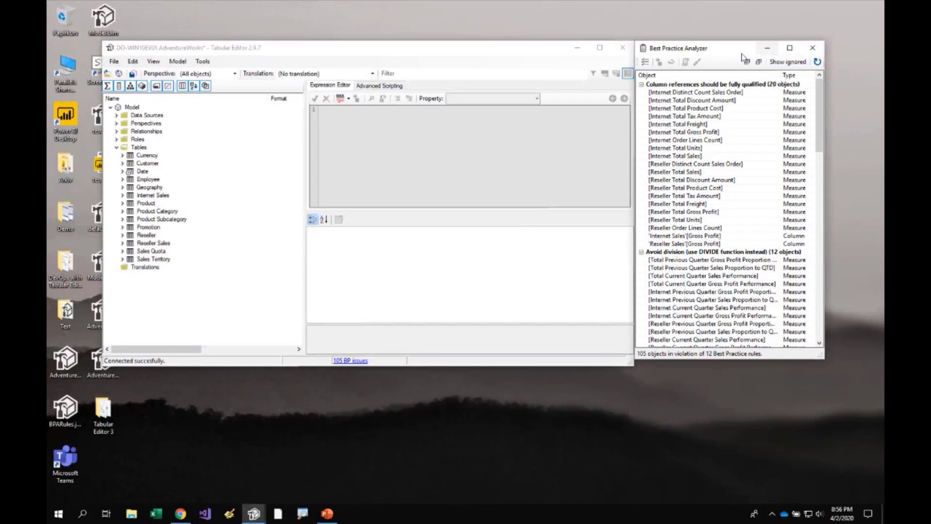
- Make the Best Practice Analyzer window slightly taller and collapse all rule groups in its results
left_click_drag(732, 52, 733, 53)
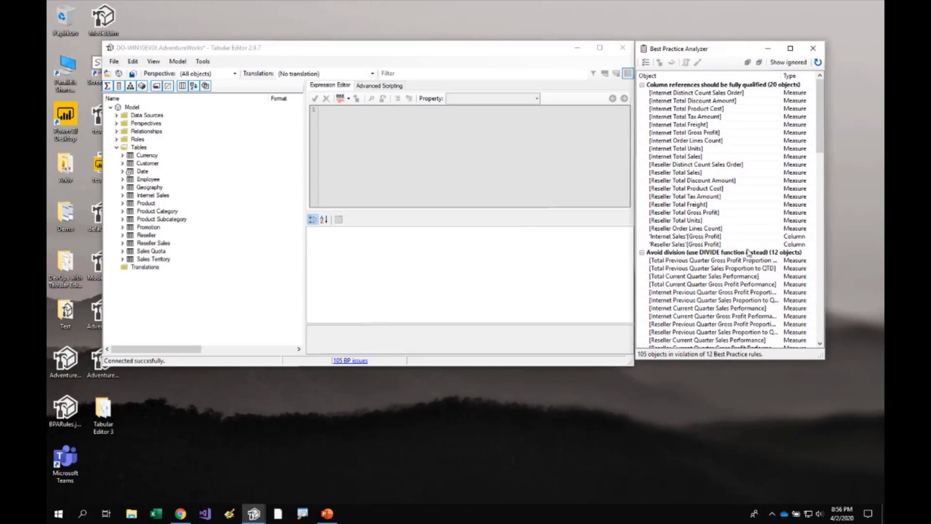
left_click_drag(687, 359, 686, 367)
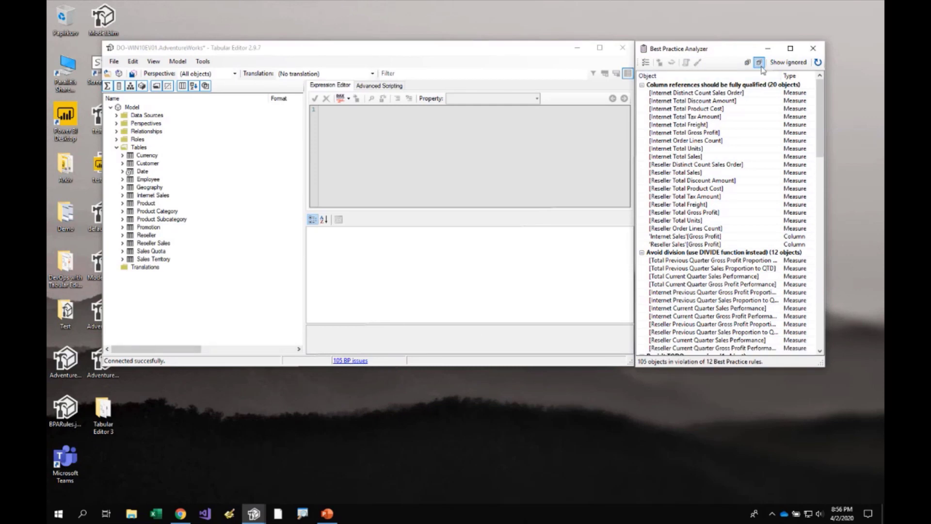
key("ctrl+1")
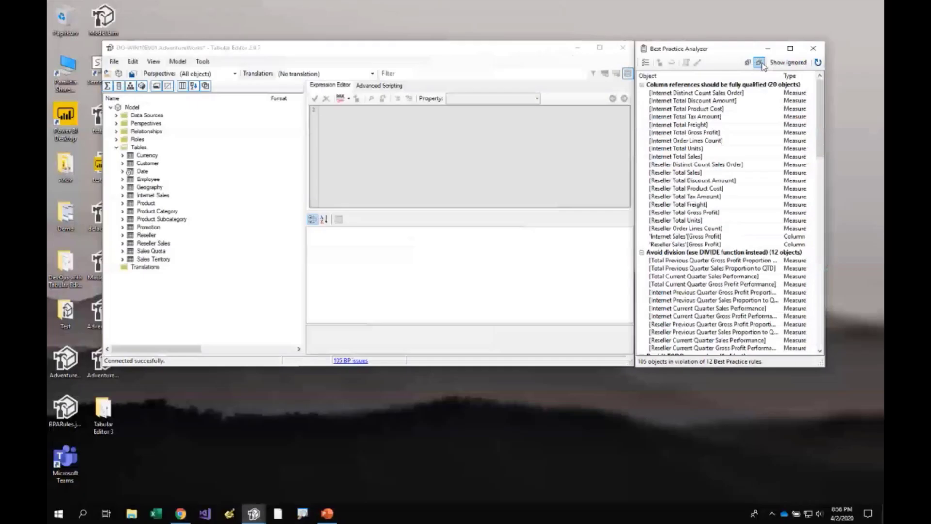
left_click(759, 62)
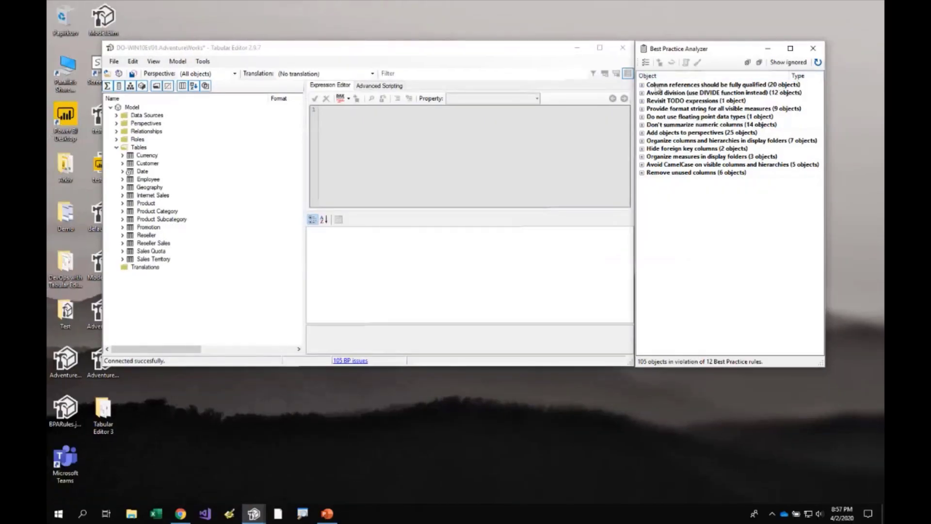
- Expand the "Column references should be fully qualified" rule and look through the measures and columns listed under it
left_click(642, 85)
left_click(665, 93)
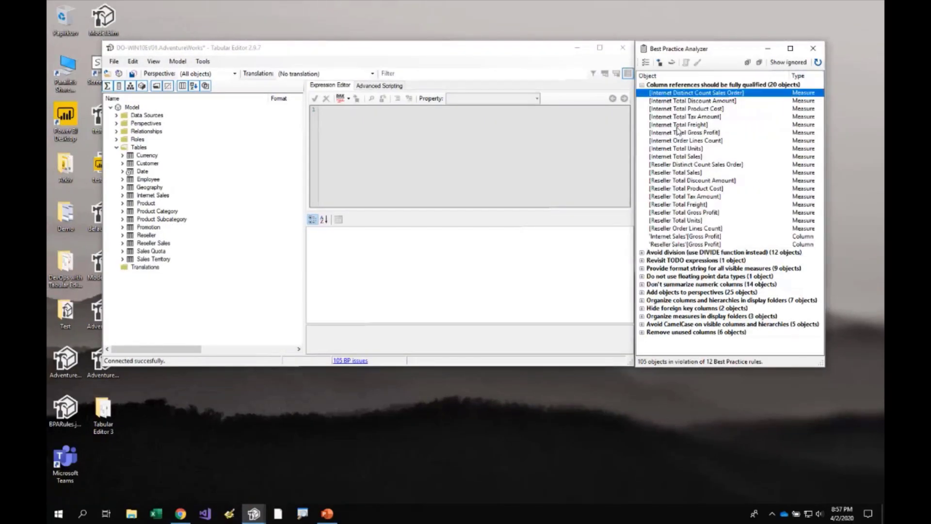
left_click(679, 124)
left_click(683, 140)
left_click(684, 173)
left_click(780, 93)
left_click(782, 230, "shift")
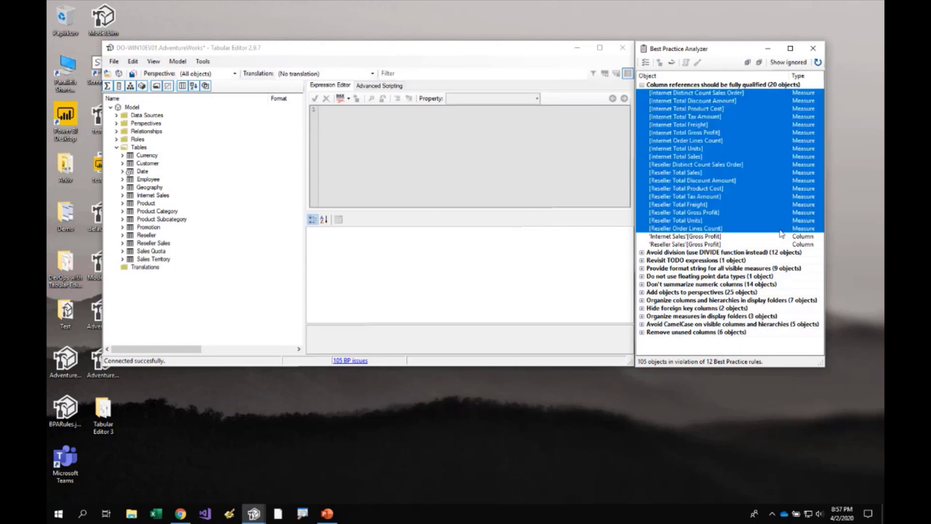
left_click(754, 238)
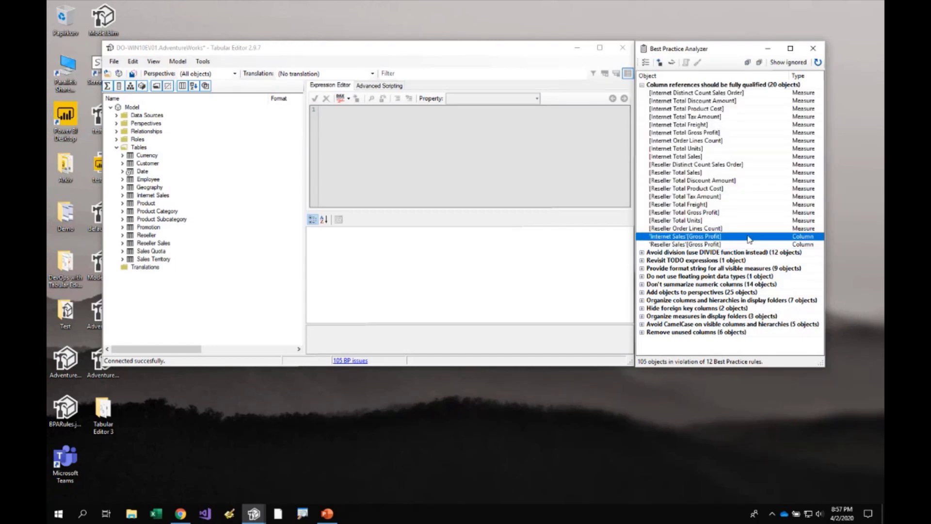
- Go to the Internet Total Sales measure from the analyzer, change its expression to SUM('Internet Sales'[Sales Amount]) and recheck the results
left_click(688, 157)
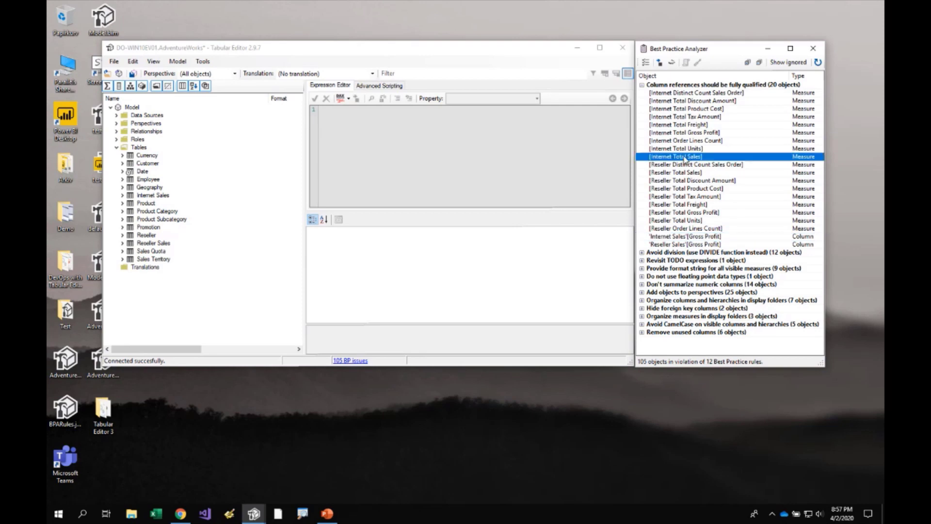
double_click(686, 157)
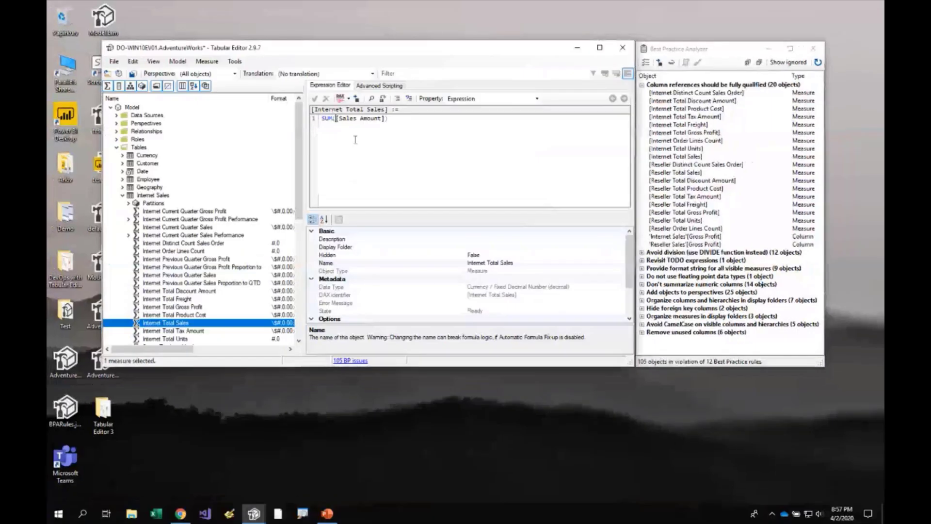
type("'Internet Sales")
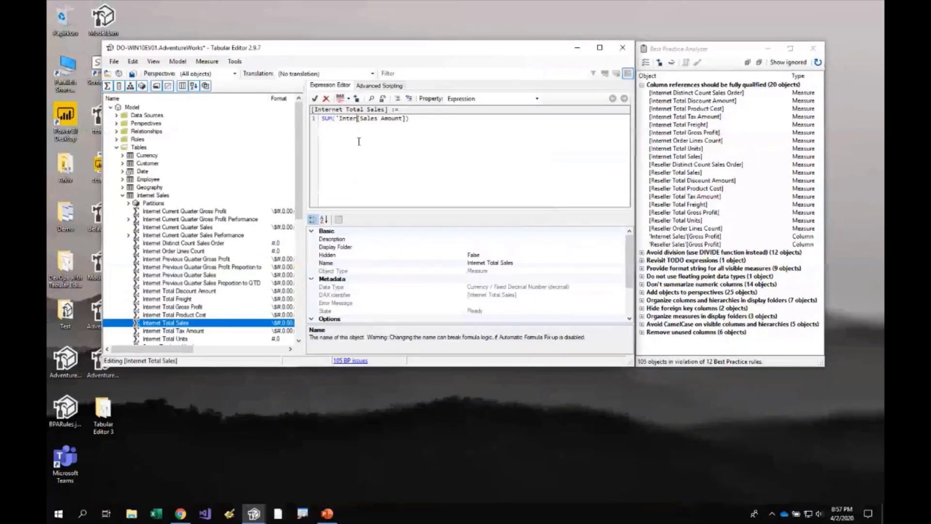
type("'")
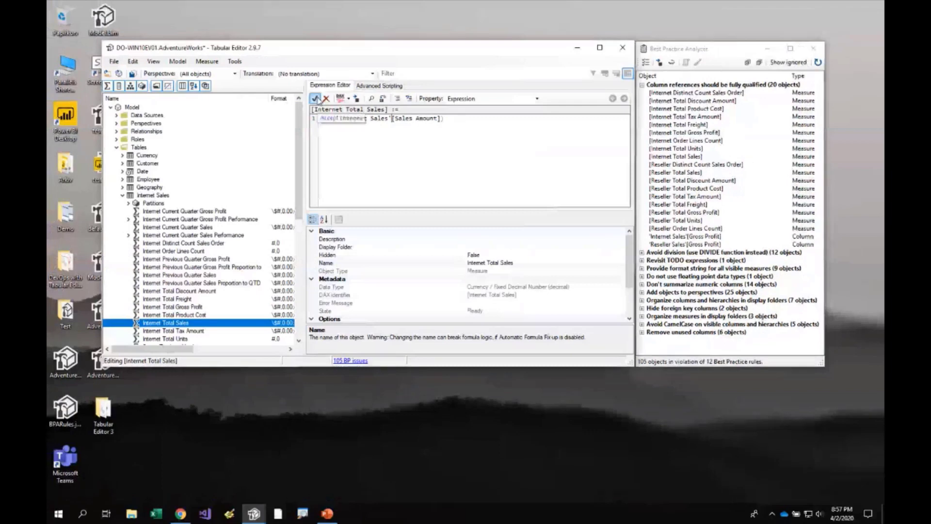
left_click(316, 99)
left_click(766, 87)
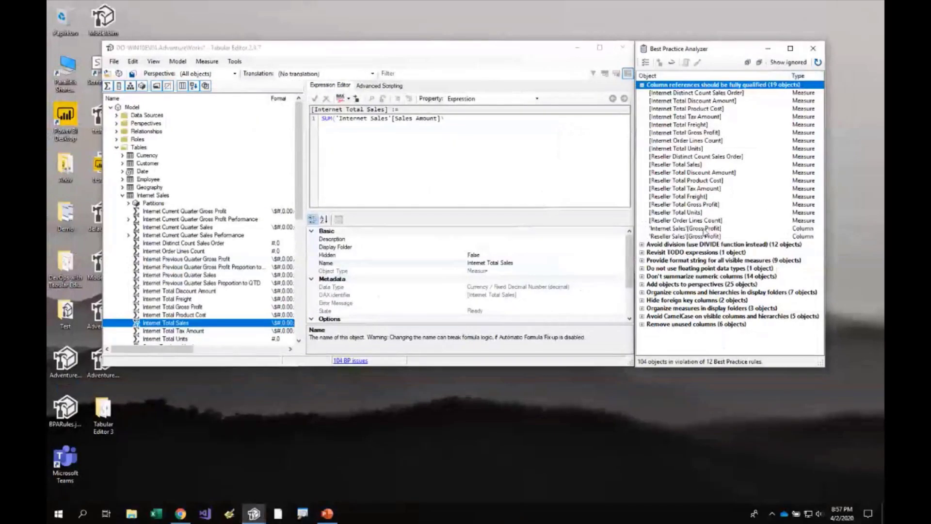
- Go to the Internet Sales Gross Profit column and qualify both references: 'Internet Sales'[Sales Amount]-'Internet Sales'[Total Product Cost]
left_click(586, 381)
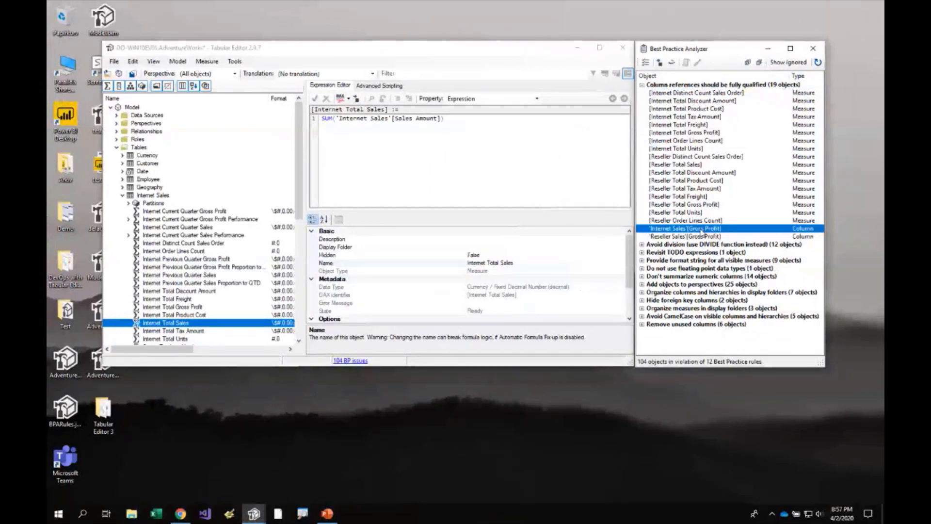
double_click(699, 231)
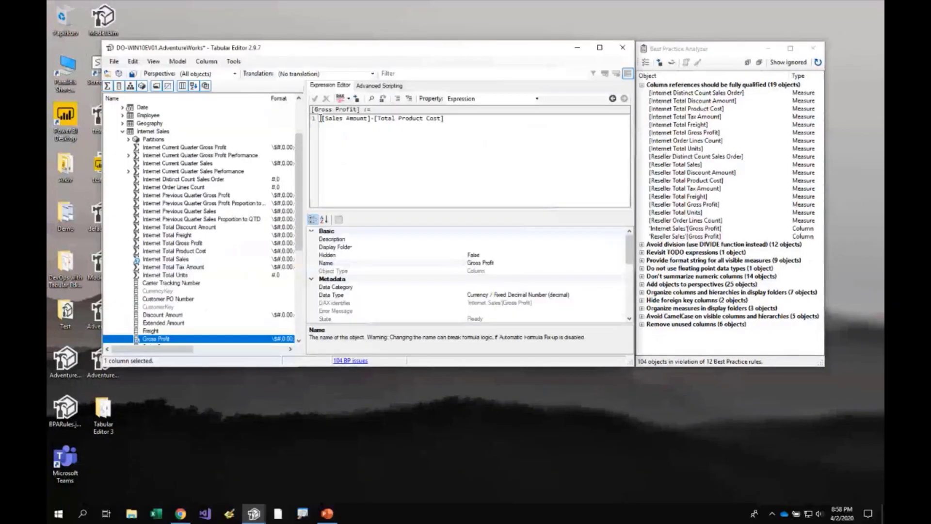
type("'Internet Sales'")
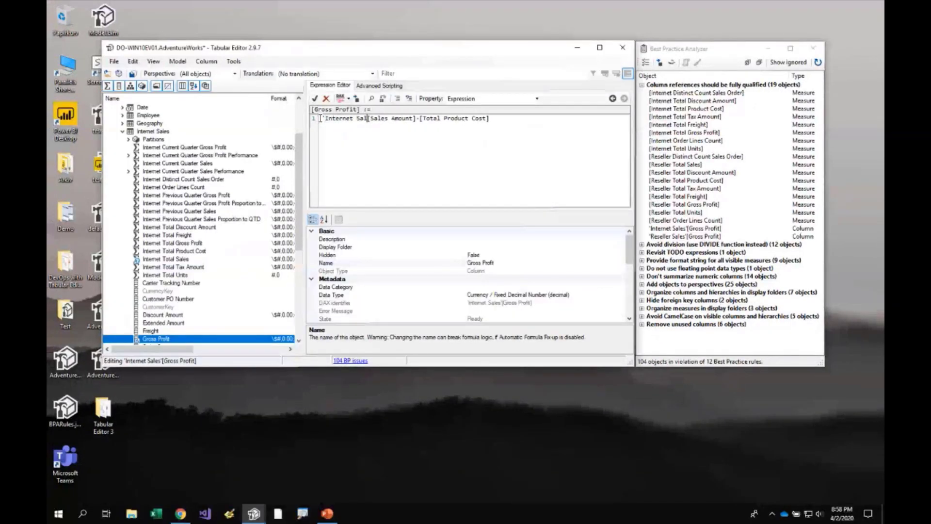
left_click_drag(320, 118, 378, 118)
key("ctrl+c")
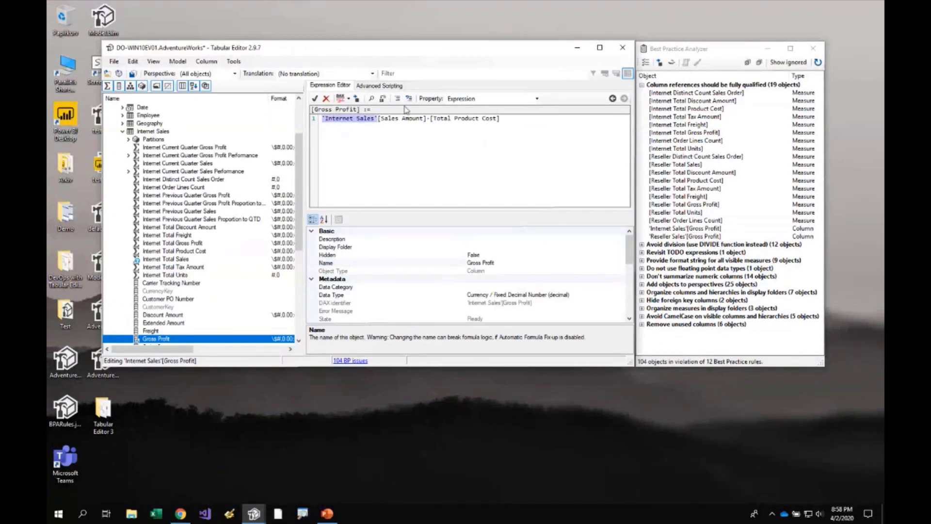
left_click(432, 119)
key("ctrl+v")
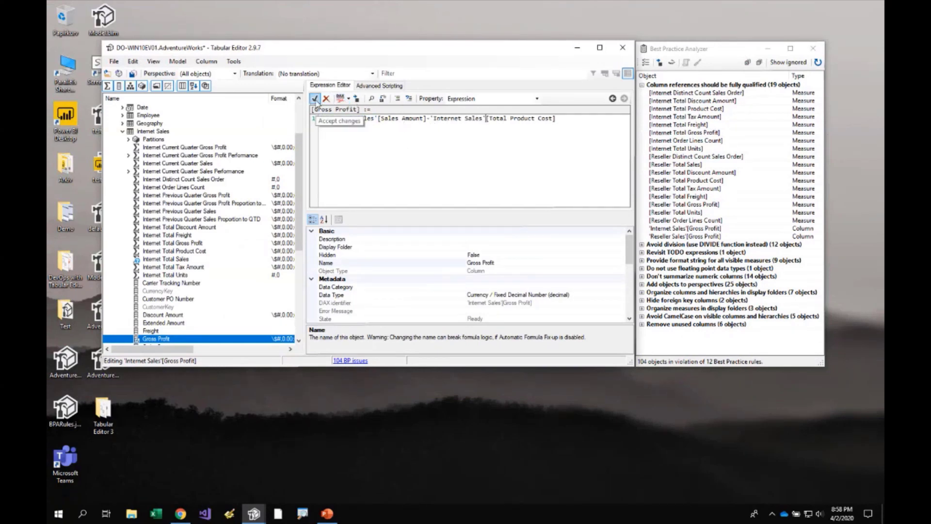
left_click(315, 99)
- Return to the Best Practice Analyzer and look over the objects still listed under the column reference rule
left_click(681, 229)
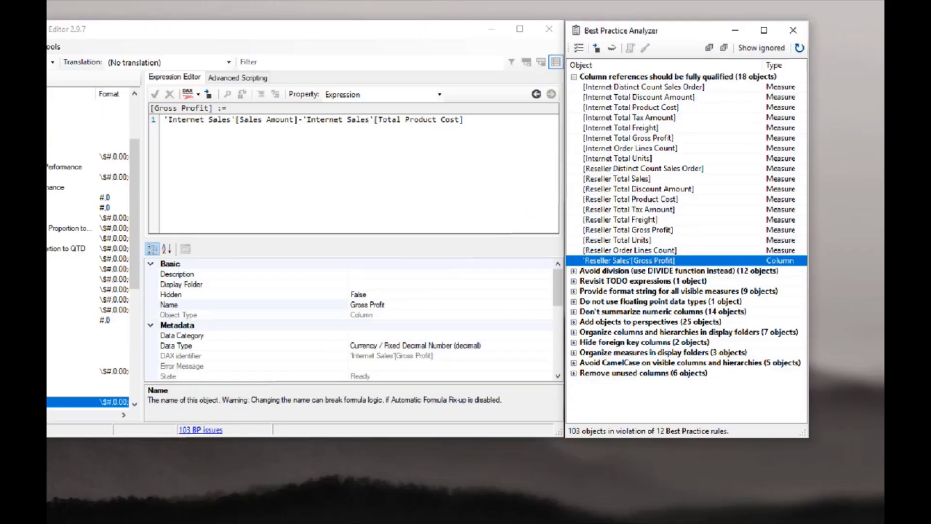
left_click(546, 105)
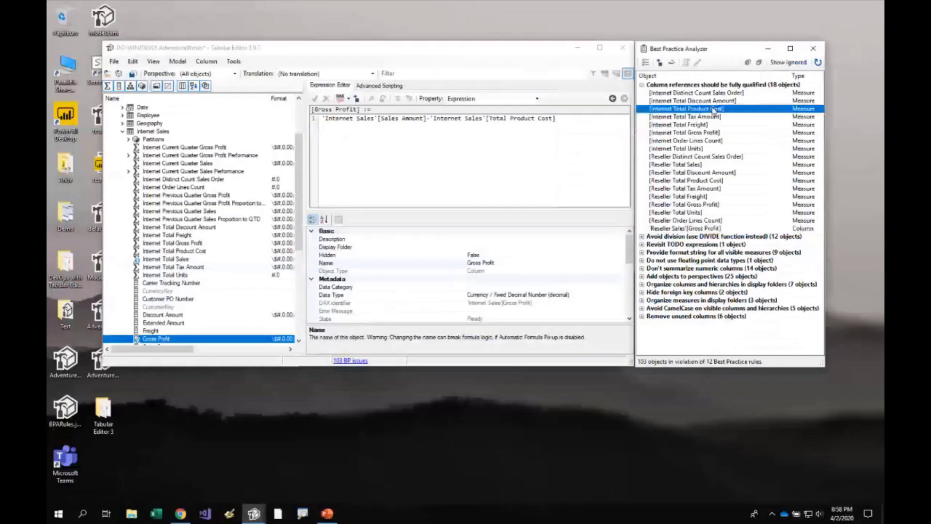
left_click(557, 74)
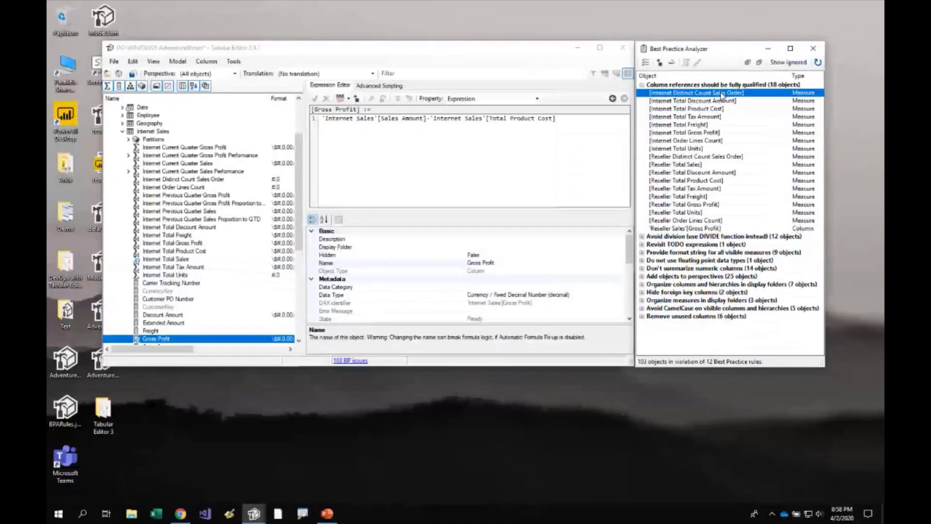
left_click(665, 125)
left_click(682, 93)
left_click(672, 86)
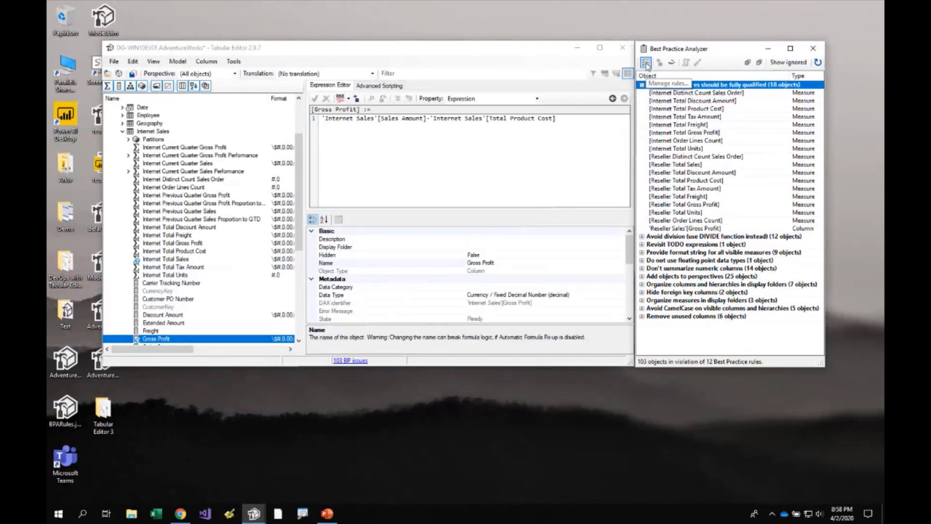
- Open the rule manager and examine the web collection BPARules-standard.json, including its column and measure reference rules
left_click(646, 64)
left_click(383, 200)
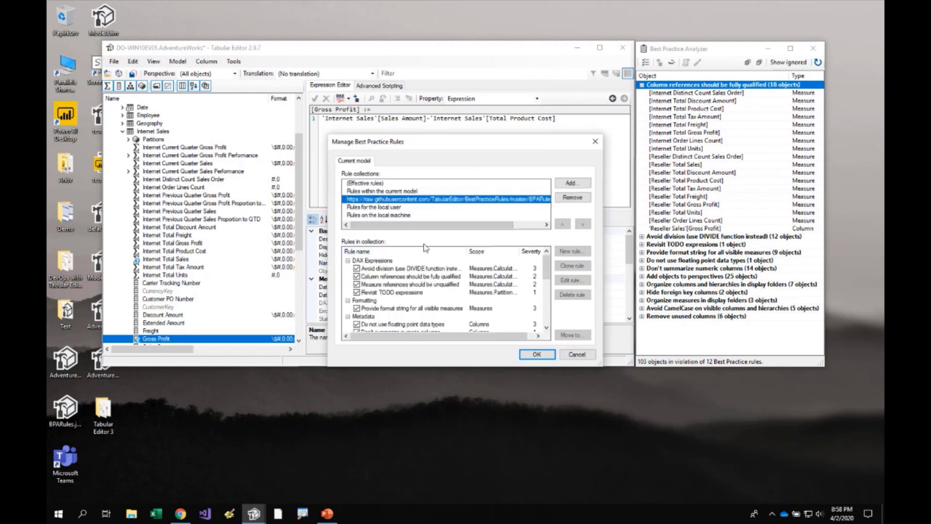
left_click_drag(414, 224, 500, 233)
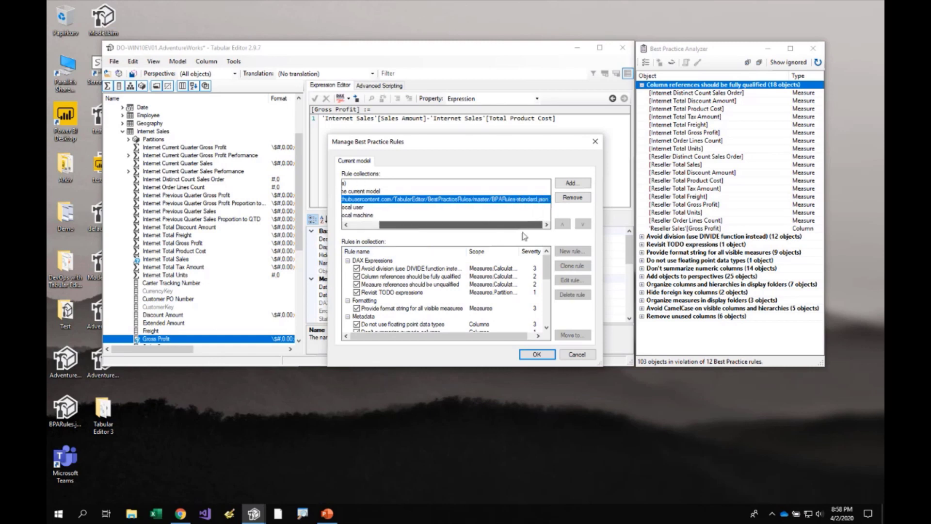
left_click_drag(421, 224, 392, 226)
left_click(406, 276)
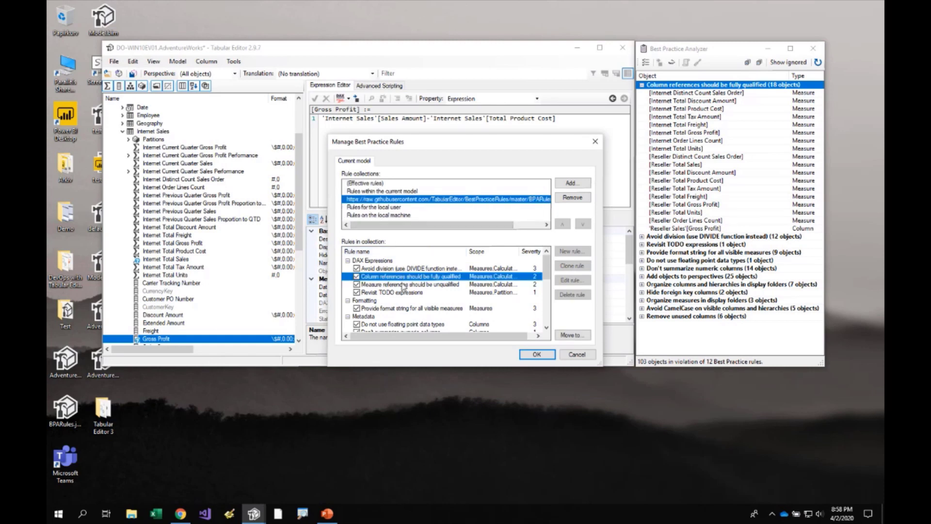
scroll(404, 287, "down", 5)
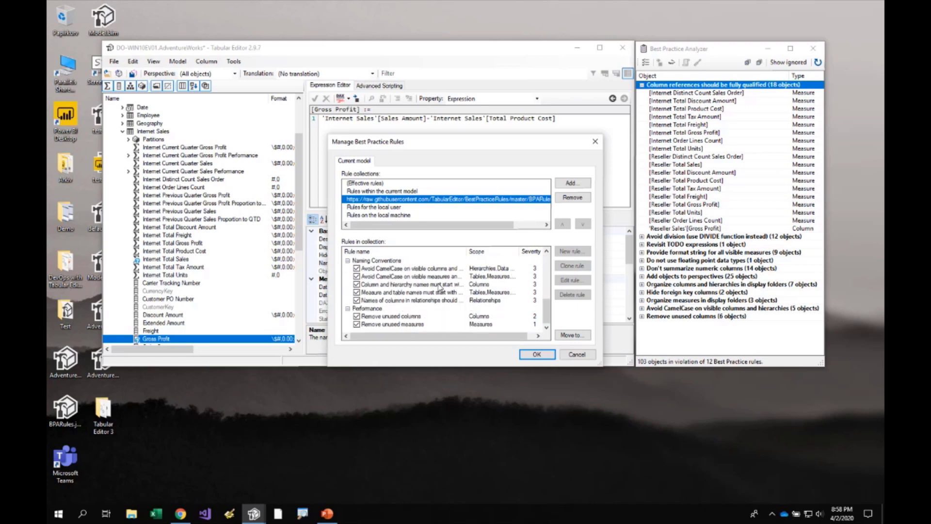
scroll(430, 295, "up", 5)
left_click(400, 286)
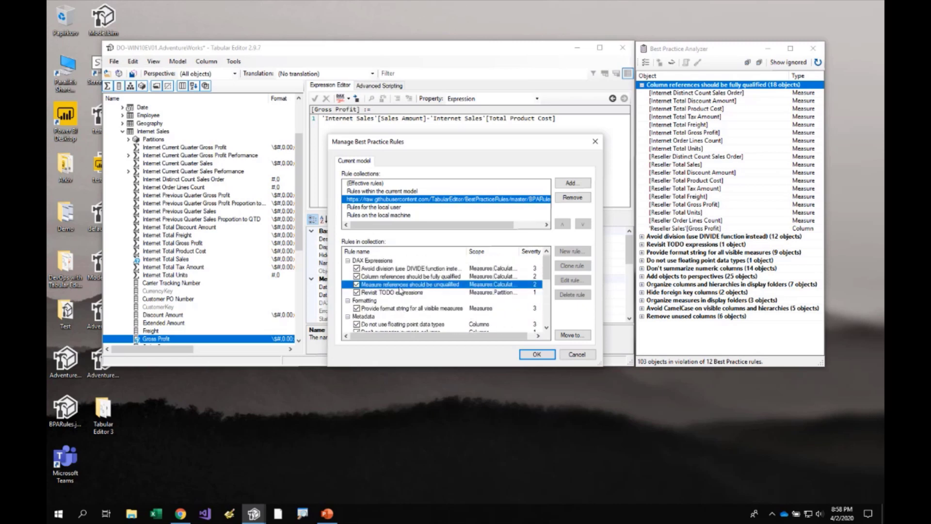
left_click(399, 277)
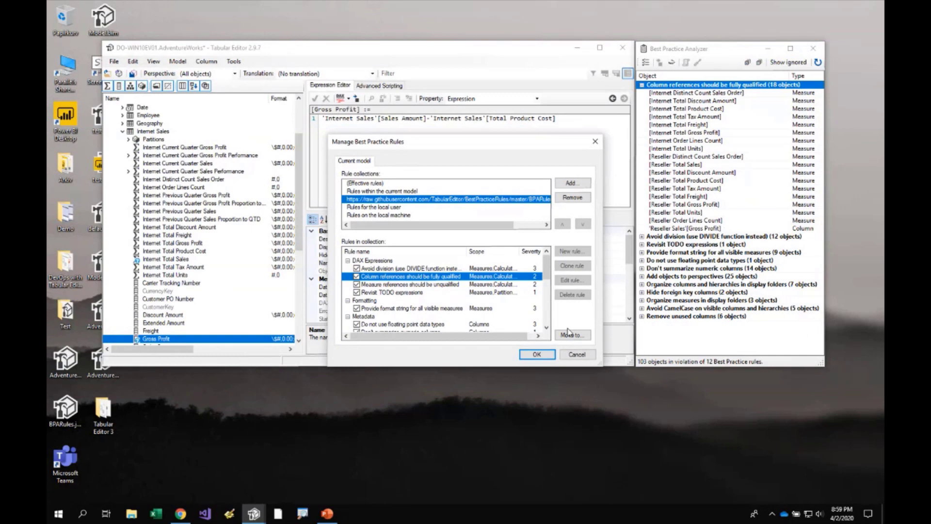
- Clone all rules of the web collection BPARules-standard.json to the rules within the current model and compare both collections
left_click(407, 286)
key("ctrl+a")
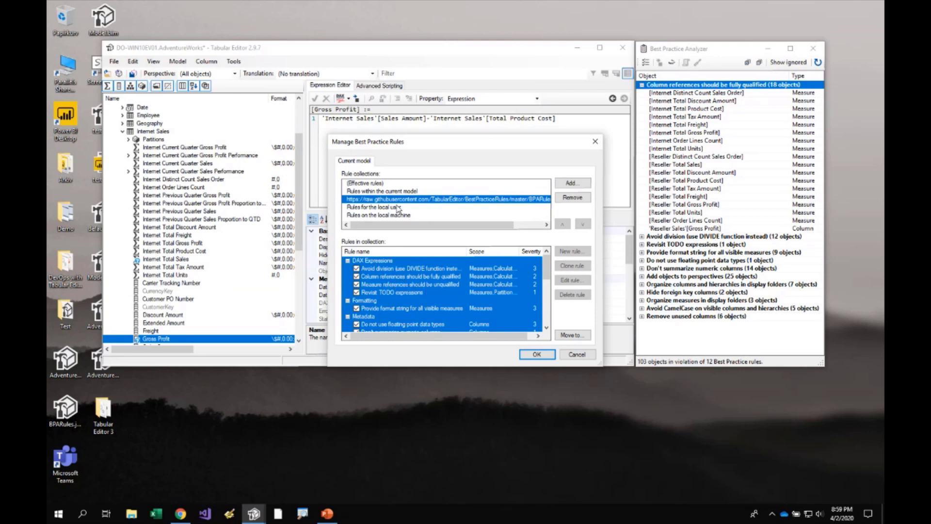
left_click(568, 336)
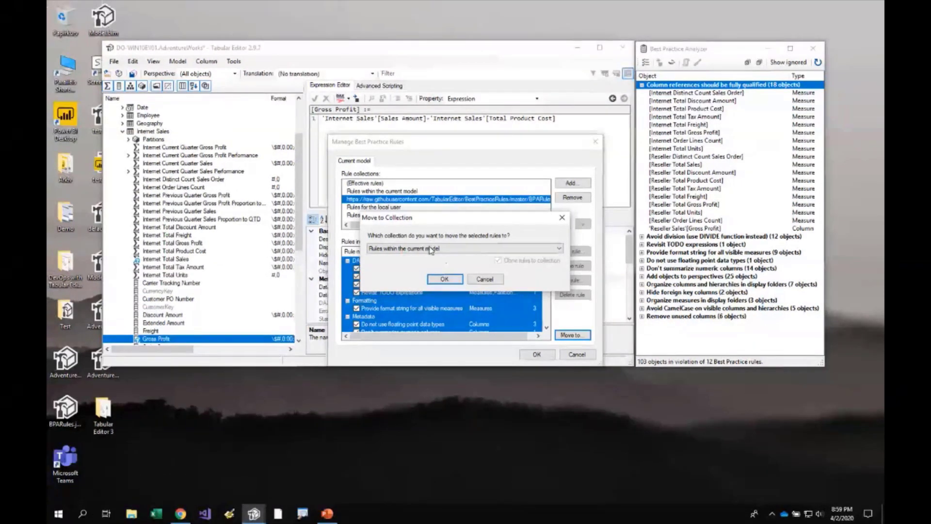
left_click(423, 270)
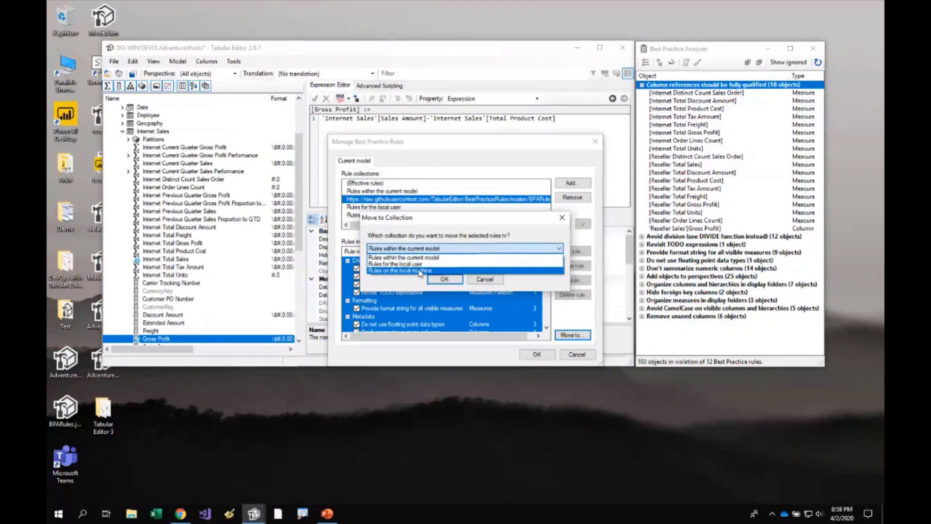
left_click(424, 257)
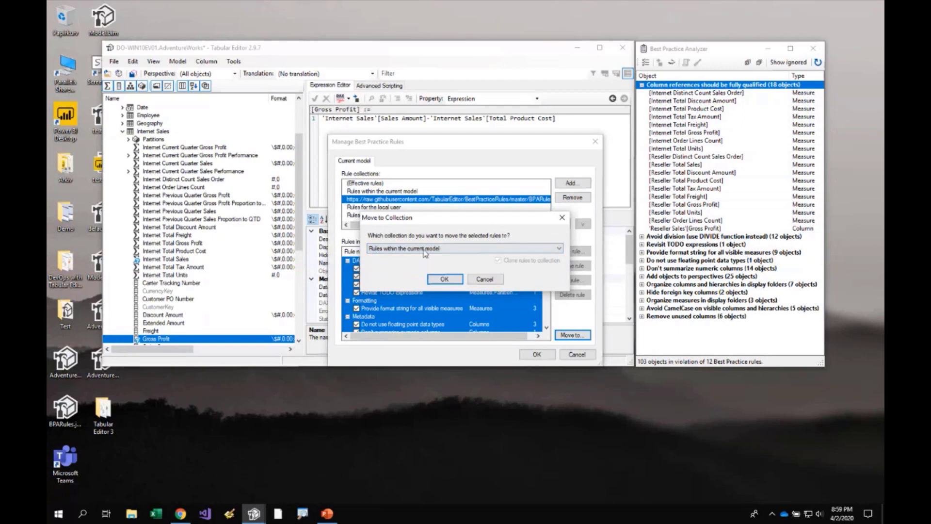
left_click(444, 280)
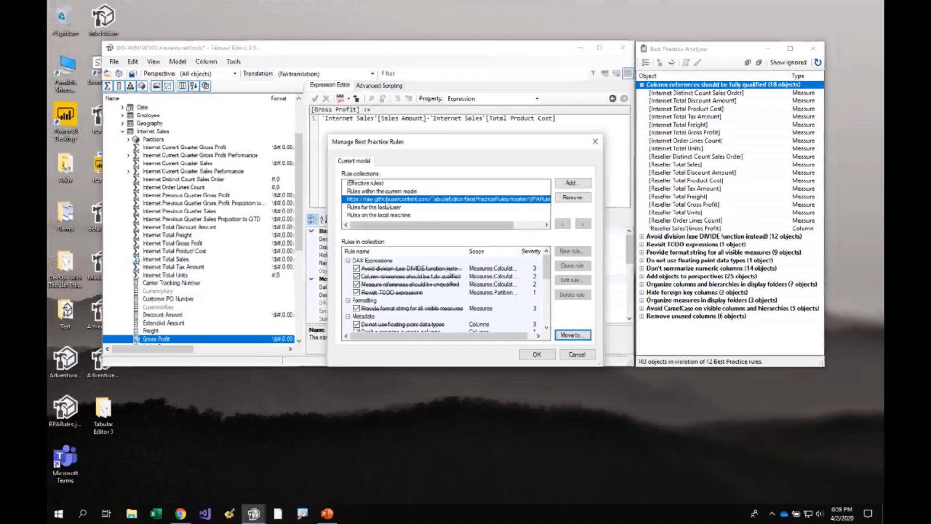
left_click(321, 116)
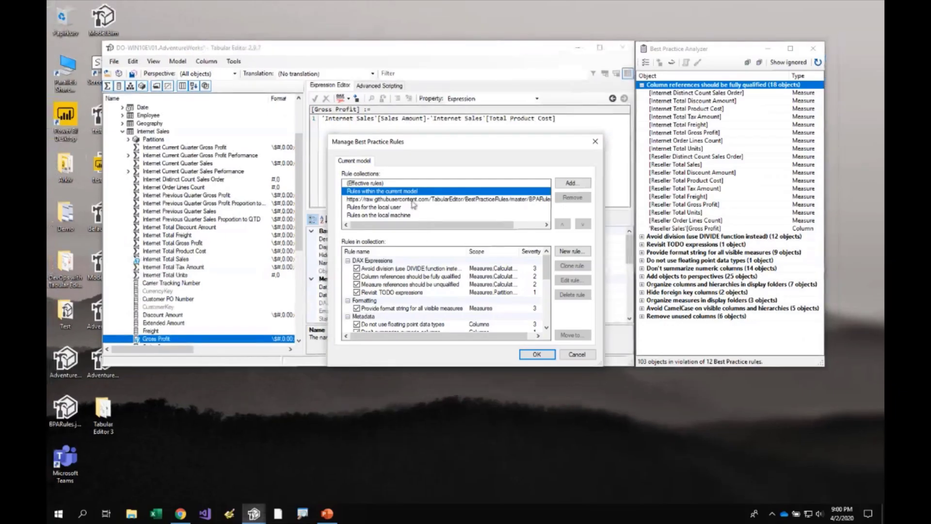
left_click(399, 169)
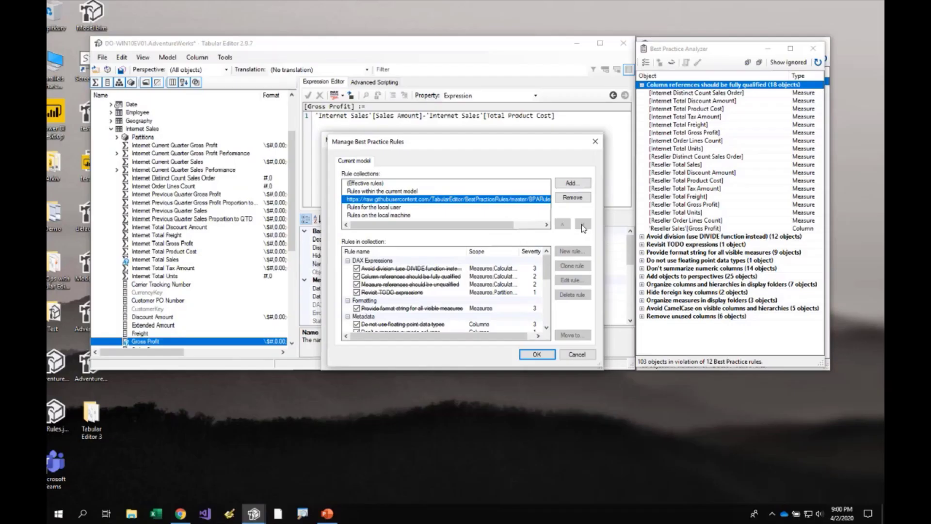
- Set the ID of the current model's column reference rule to DAX_COLUMNS_FULLY_QUALIFIED_2 and check the web collection and the effective rules
left_click(218, 157)
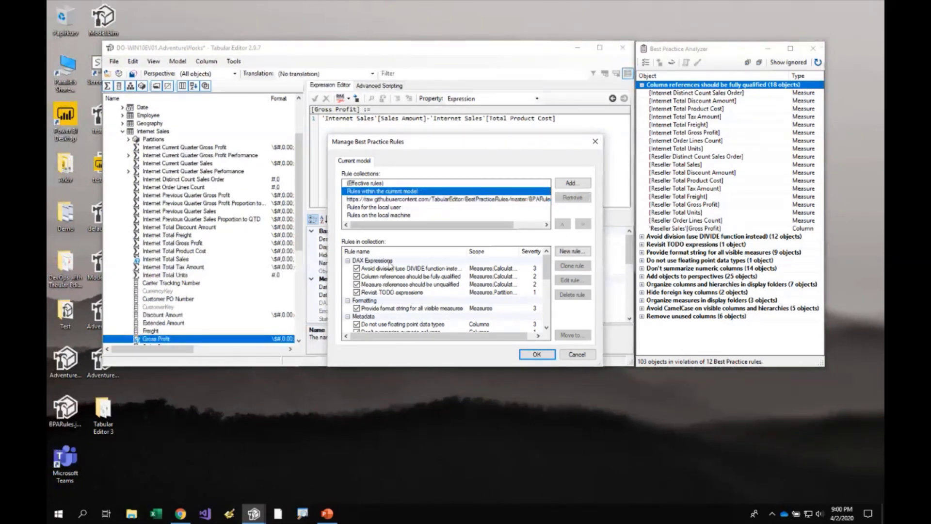
left_click(391, 276)
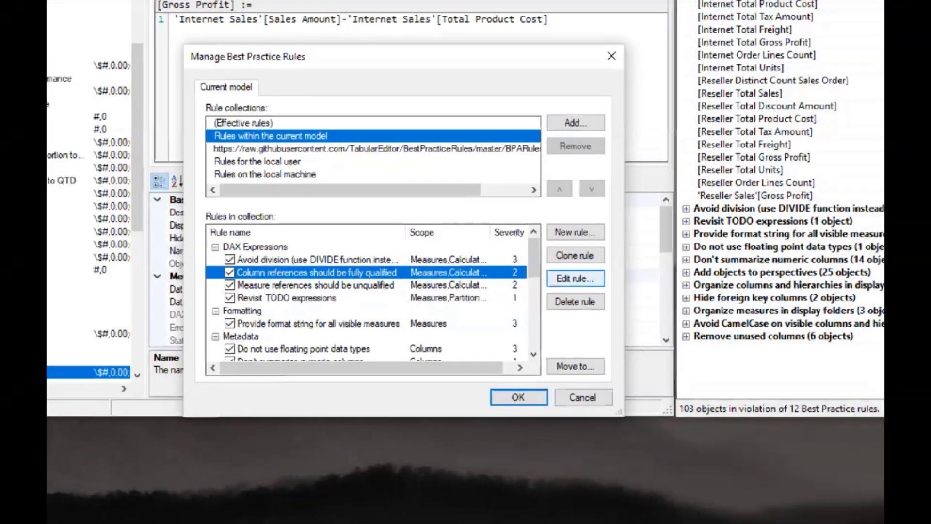
left_click(571, 280)
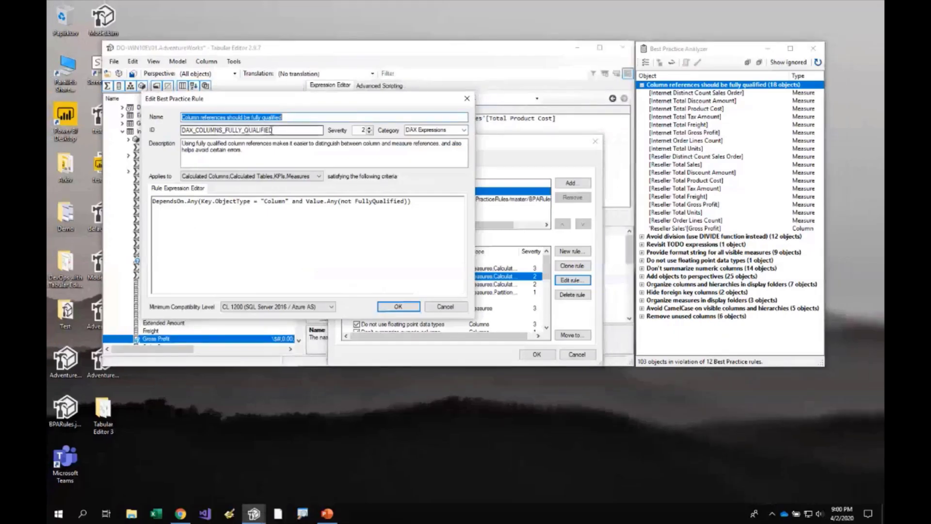
left_click(333, 126)
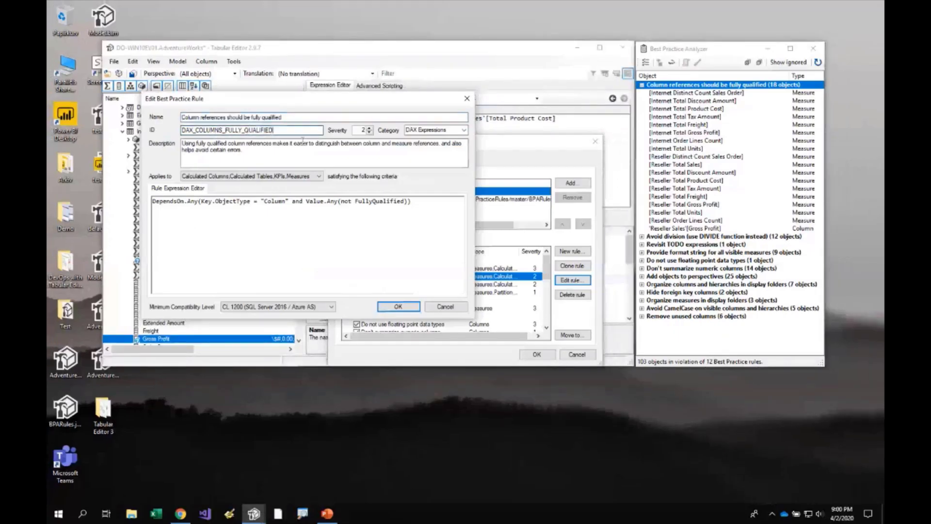
type("_2")
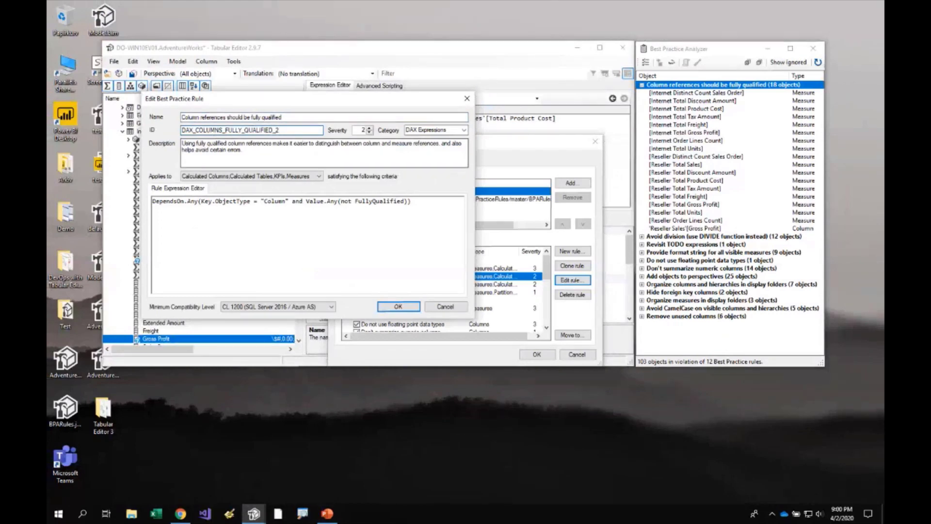
left_click(289, 144)
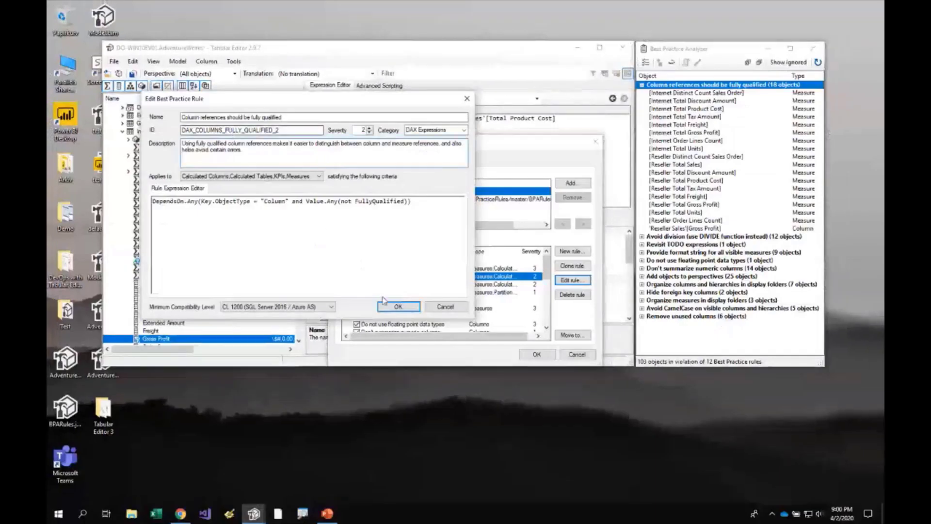
left_click(565, 479)
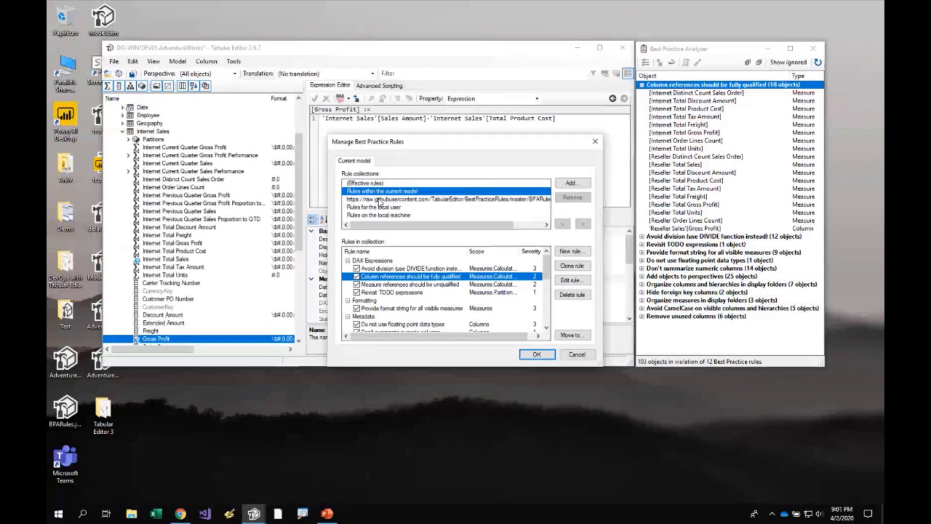
left_click(378, 199)
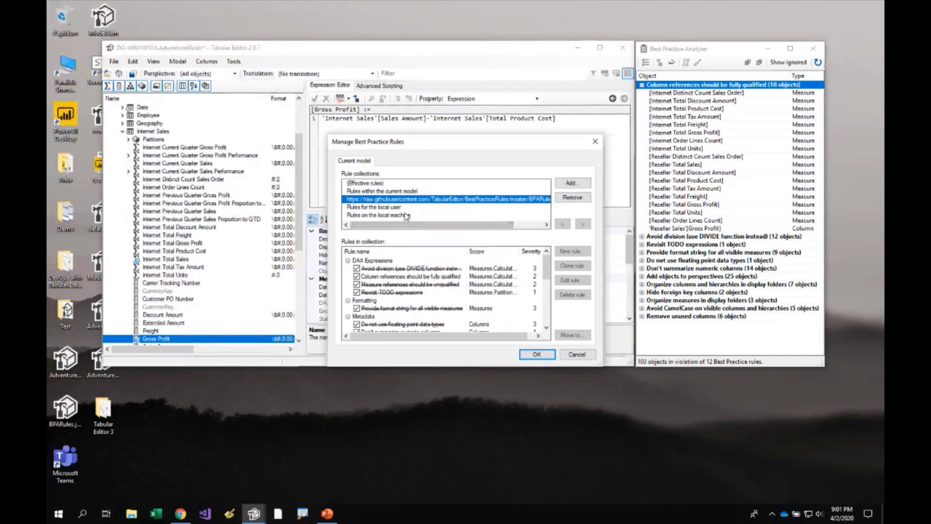
left_click(370, 184)
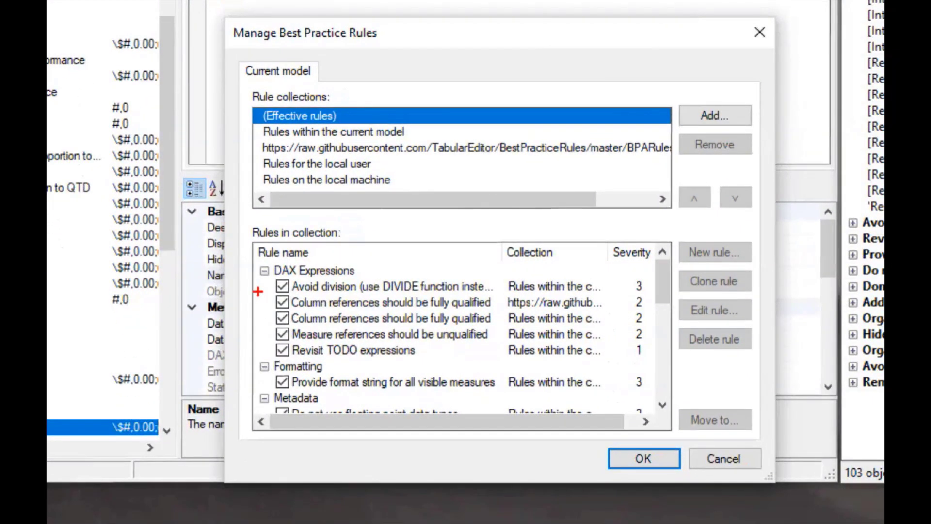
mouse_move(257, 291)
left_mouse_down()
mouse_move(512, 339)
mouse_move(504, 327)
left_mouse_up()
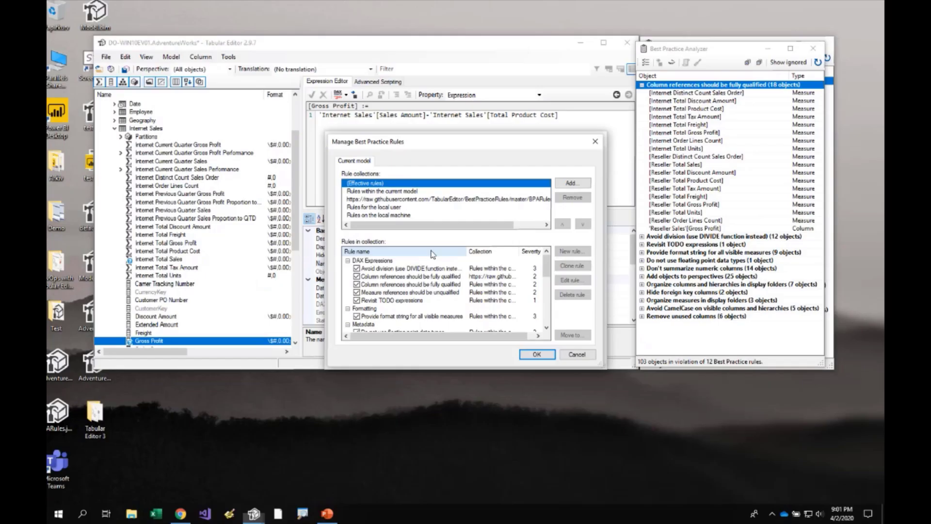
- Edit the current model's column reference rule so that it also applies to Calculation Items
left_click(355, 130)
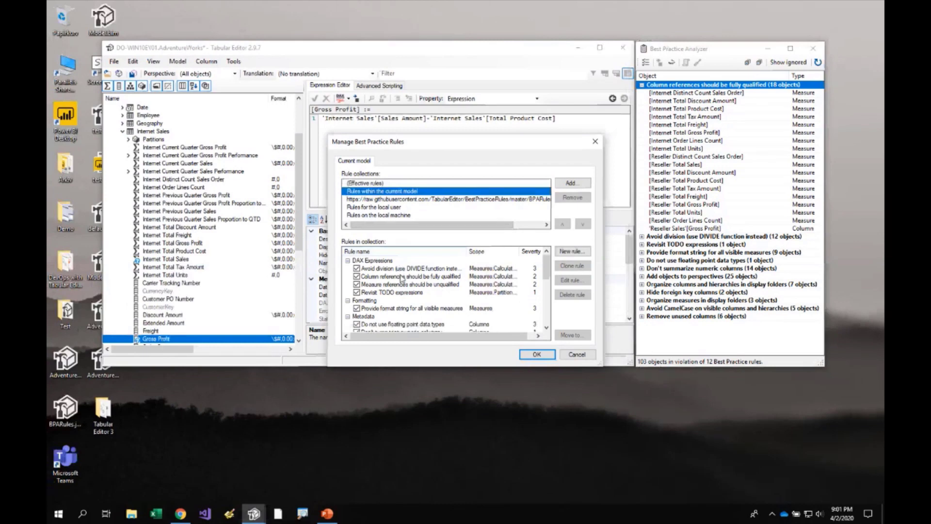
left_click(400, 276)
left_click(563, 281)
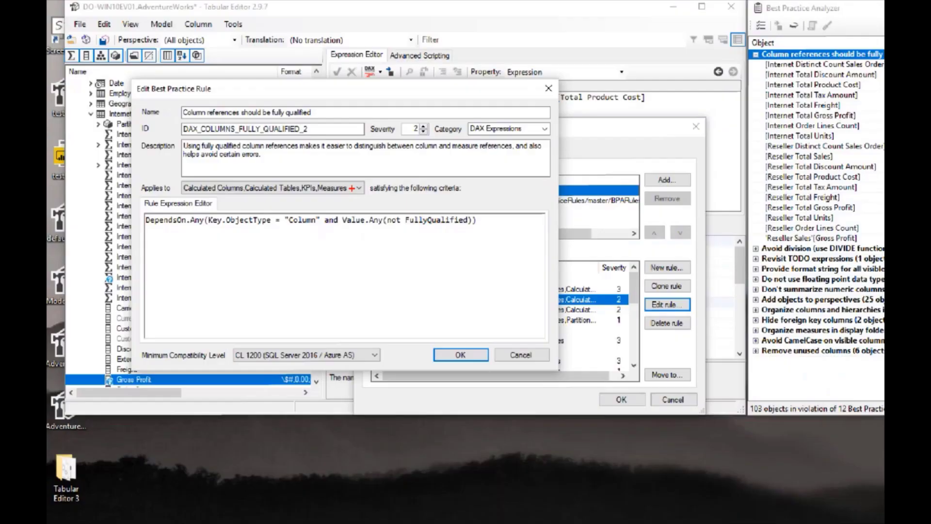
left_click(416, 185)
left_click(263, 205)
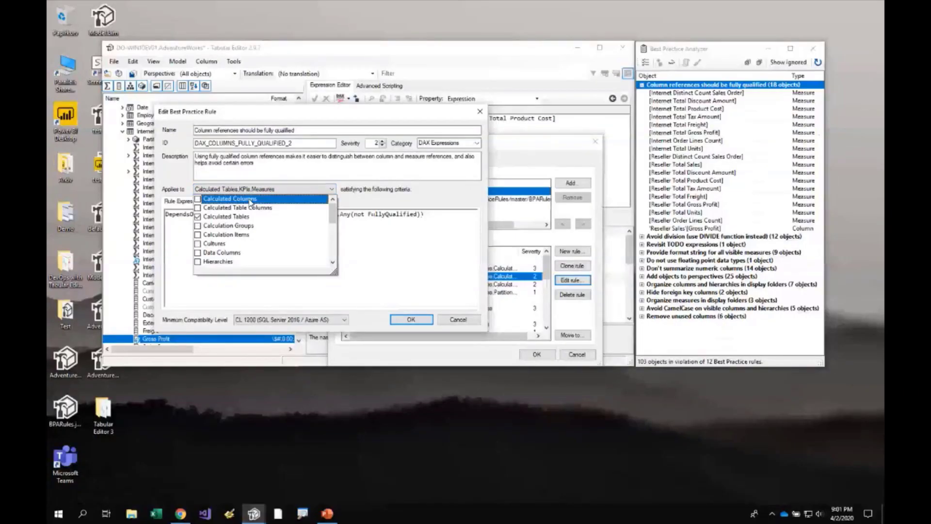
left_click(250, 200)
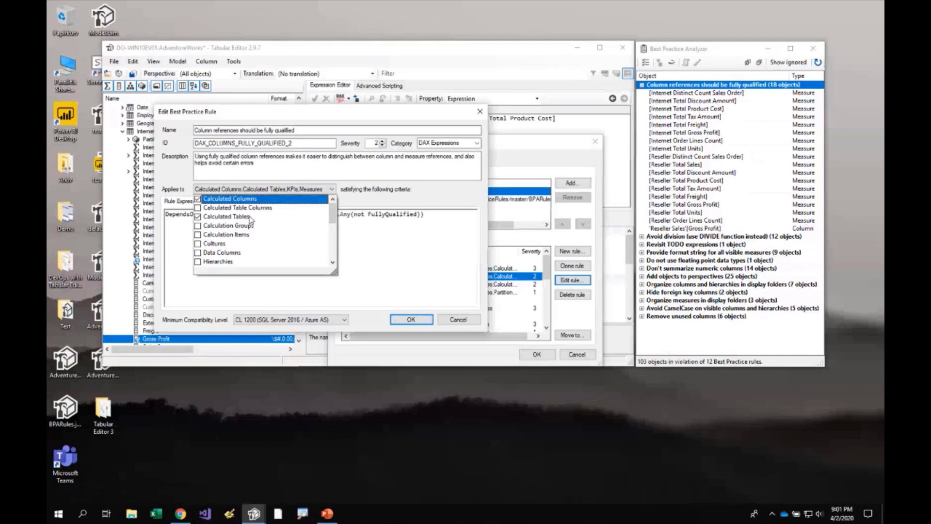
scroll(332, 220, "down", 2)
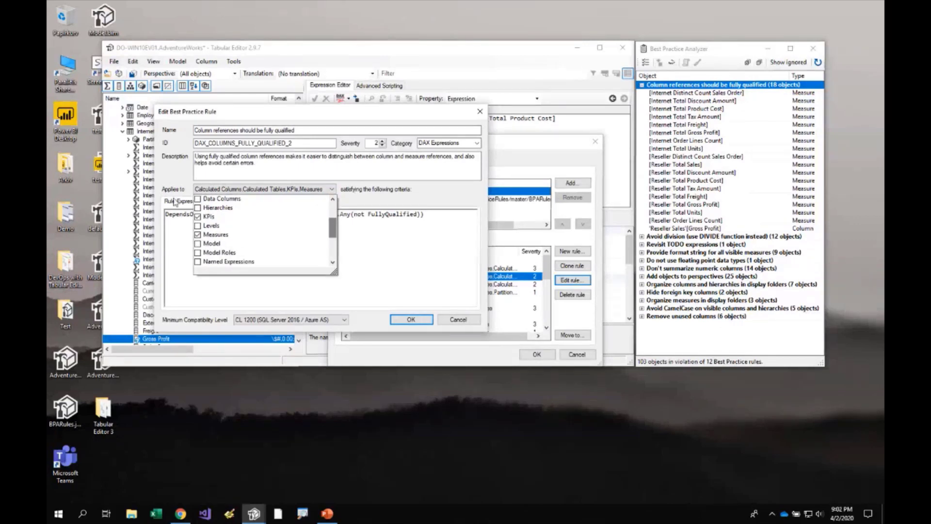
left_click_drag(334, 237, 333, 216)
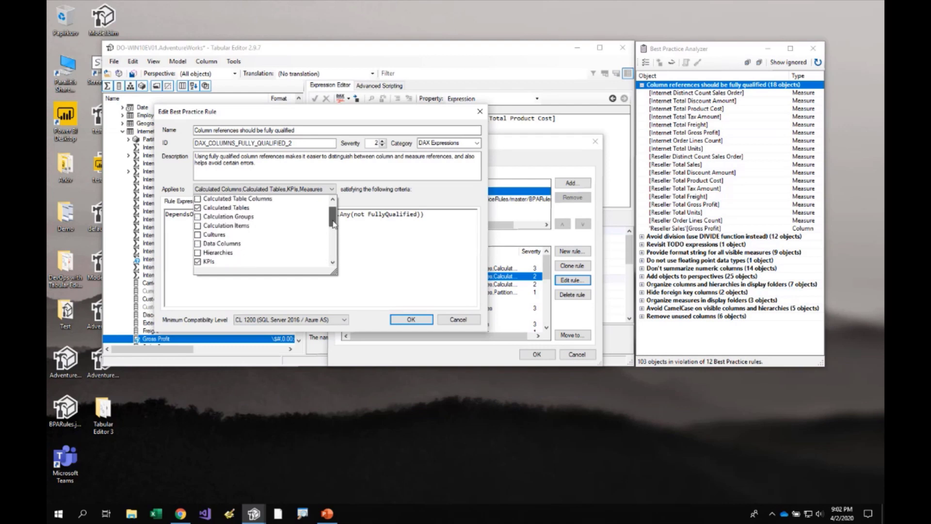
left_click(199, 227)
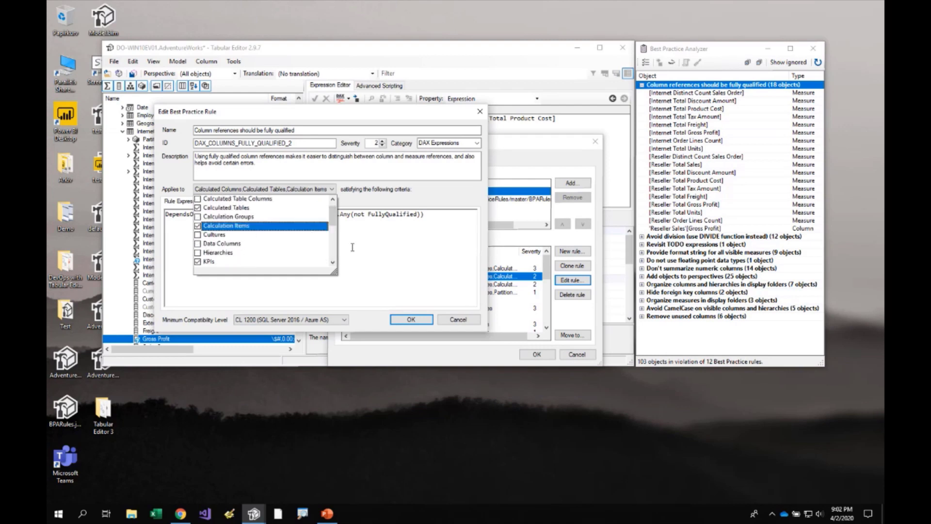
left_click(394, 245)
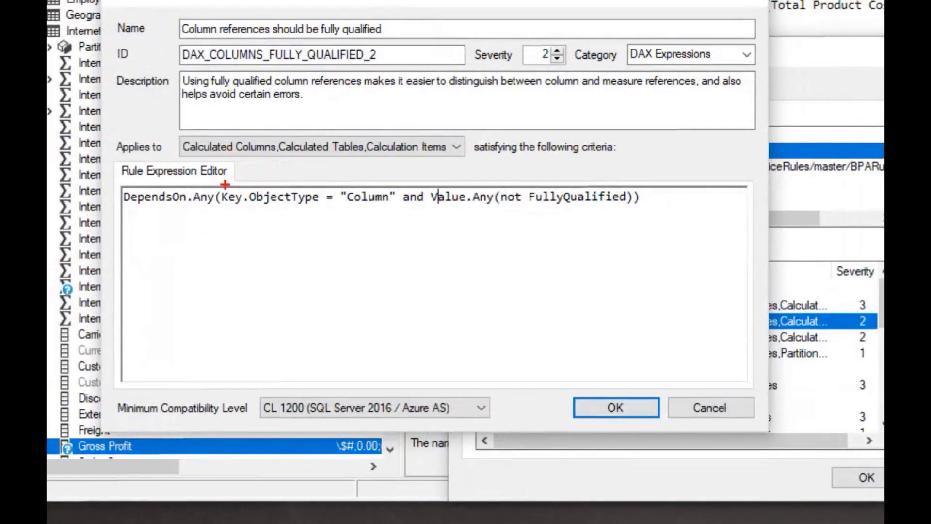
- Examine the column reference rule's expression, close the rule and leave the rule manager without keeping its changes
mouse_move(219, 185)
left_mouse_down()
mouse_move(360, 216)
mouse_move(635, 210)
left_mouse_up()
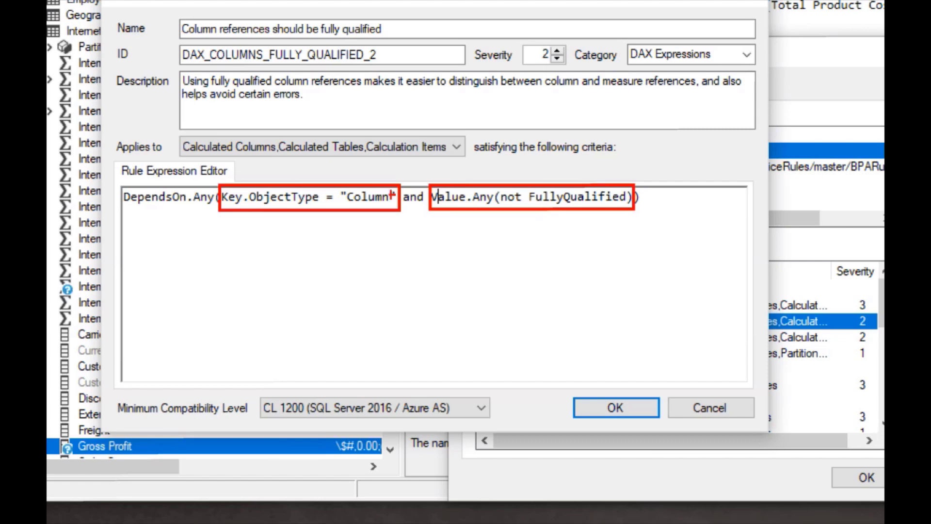
mouse_move(117, 187)
left_mouse_down()
mouse_move(189, 194)
mouse_move(129, 208)
mouse_move(118, 190)
mouse_move(172, 179)
mouse_move(185, 189)
left_mouse_up()
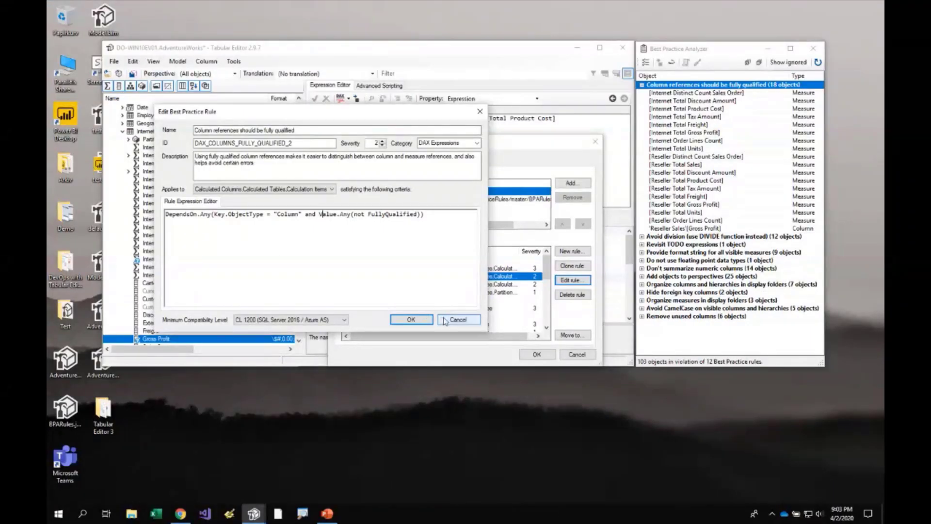
left_click(616, 407)
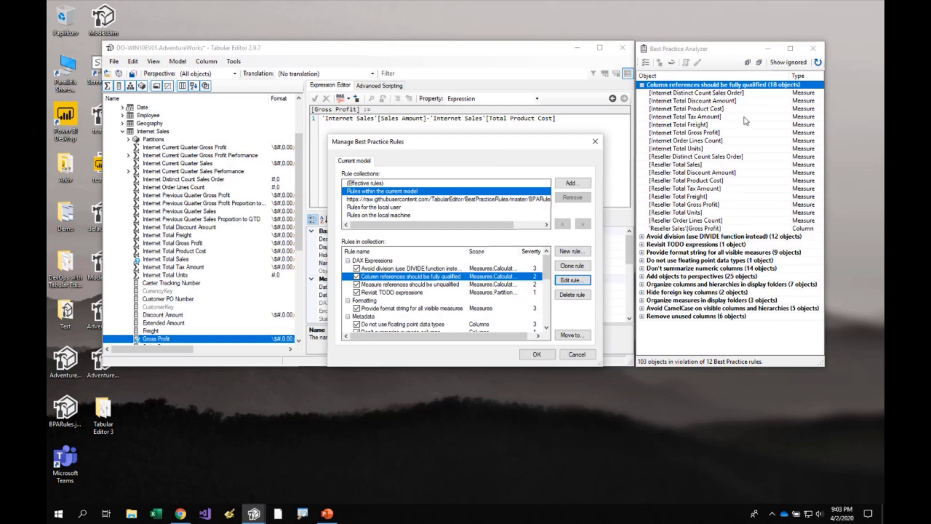
left_click(395, 292)
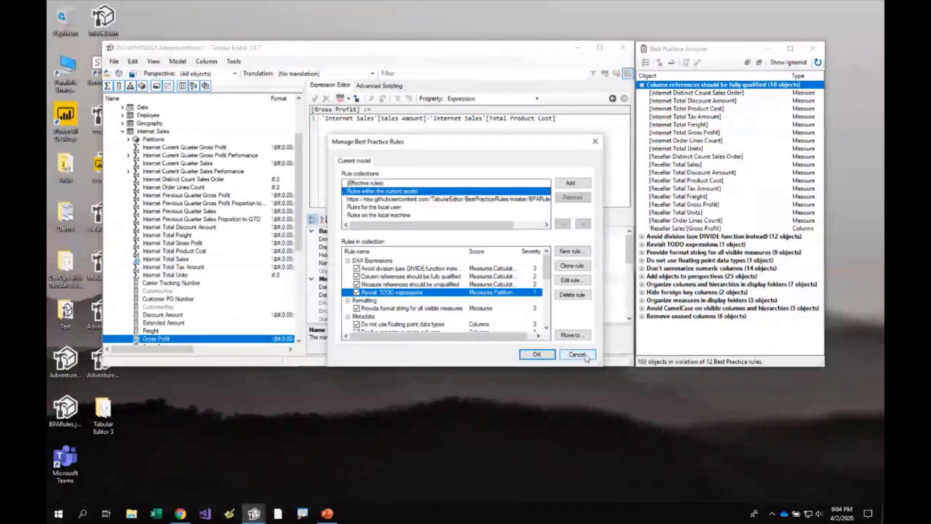
left_click(620, 372)
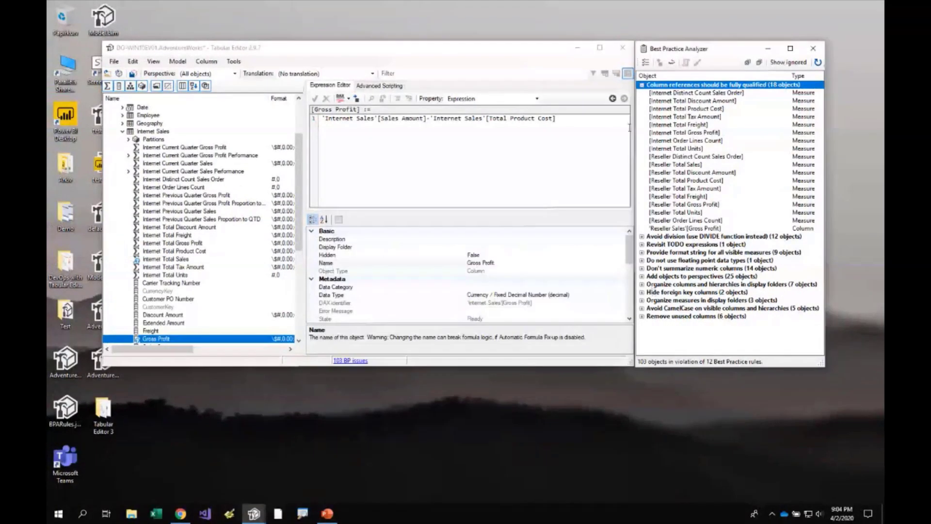
- Go to the Reseller Current Quarter Gross Profit measure listed under Revisit TODO expressions and read the TODO comment in its expression
left_click(642, 85)
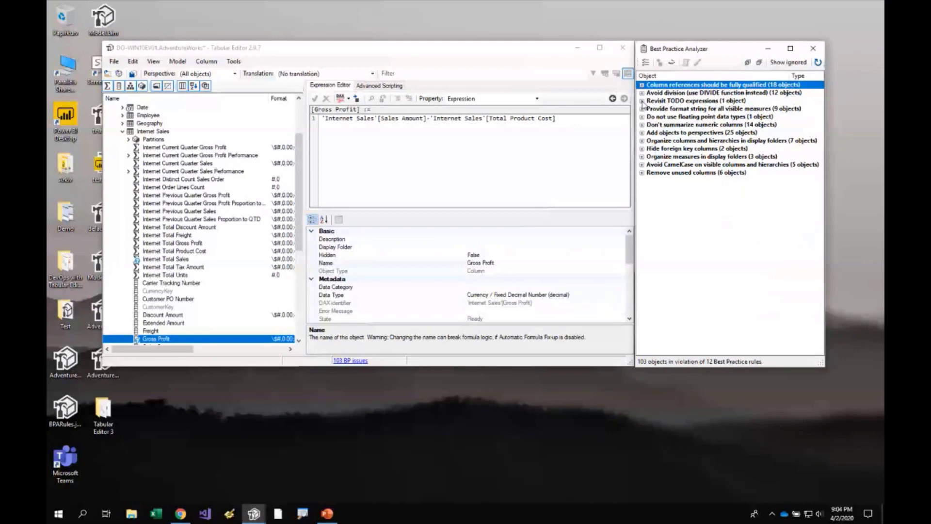
left_click(642, 100)
left_click(679, 109)
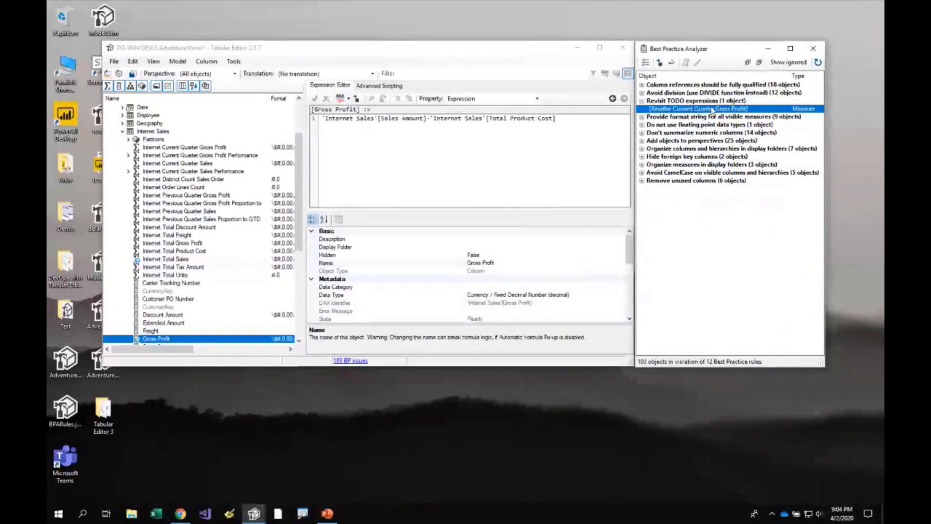
double_click(712, 108)
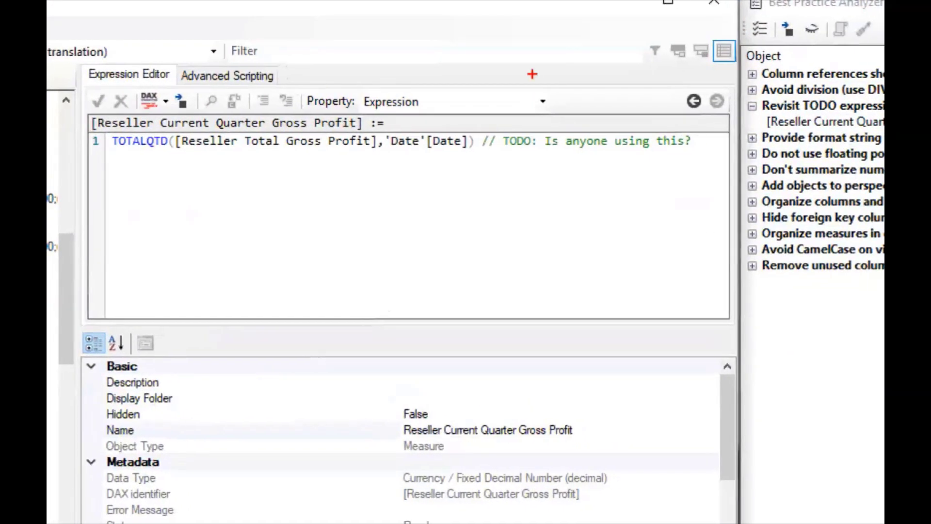
left_click_drag(473, 127, 699, 156)
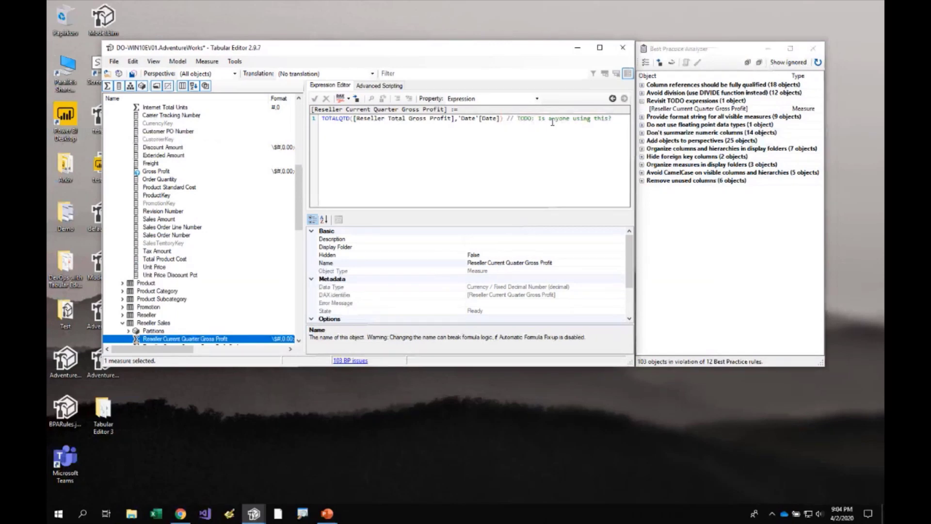
left_click(665, 111)
left_click(680, 103)
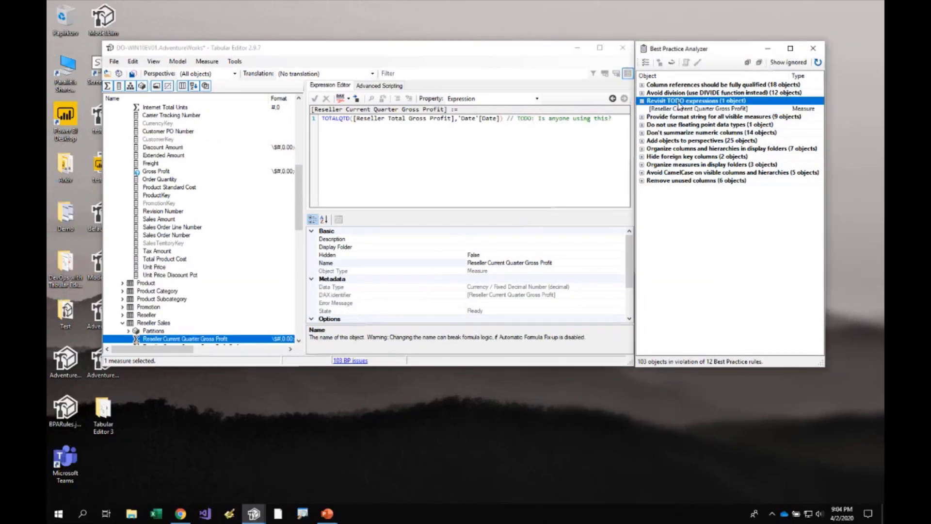
- Open the rule manager and review the effective, current model, web, local user and local machine rule collections
left_click(646, 63)
left_click(396, 191)
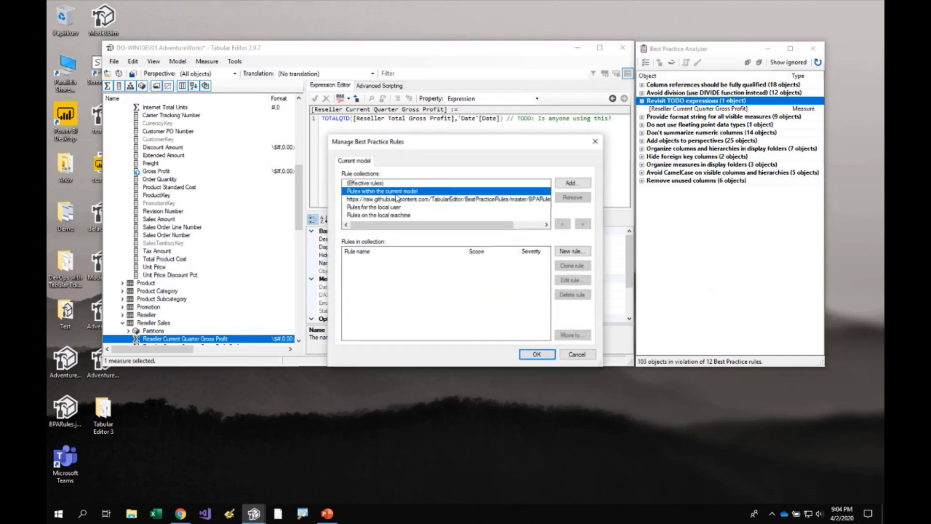
left_click(379, 184)
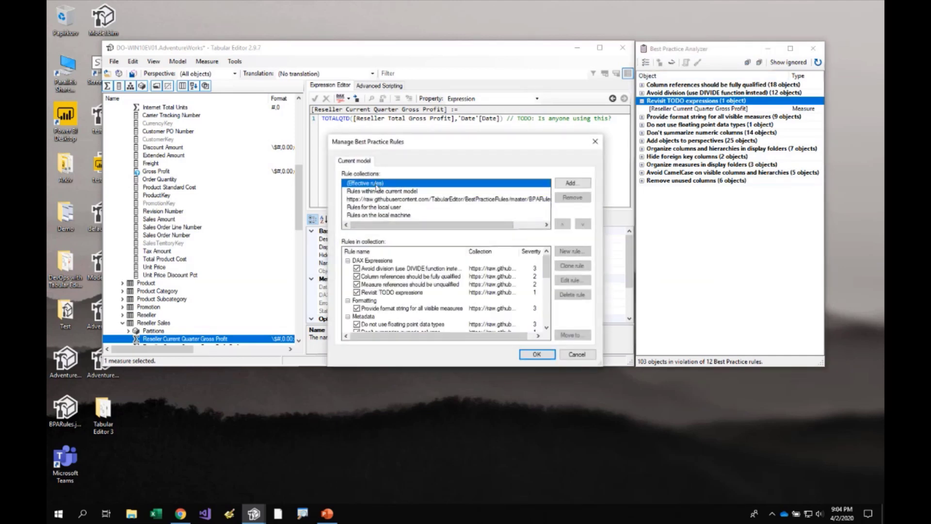
left_click(394, 199)
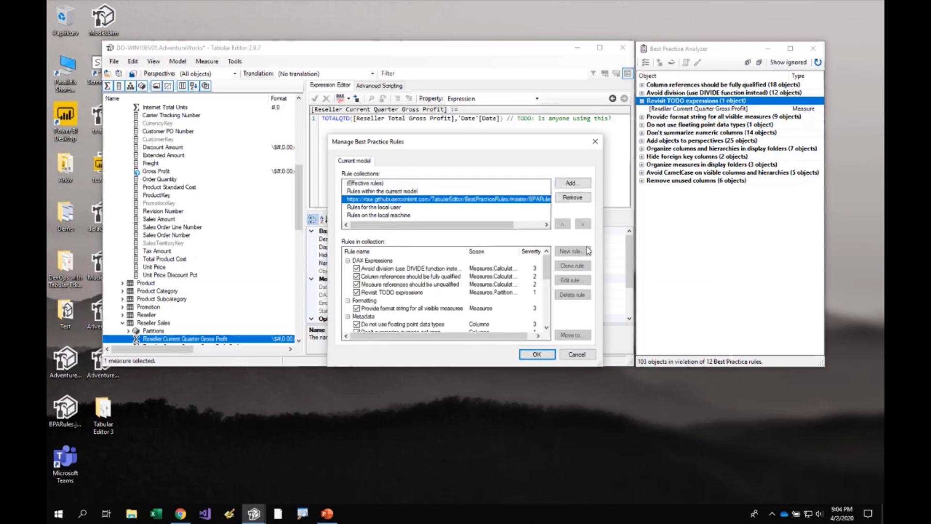
left_click(394, 193)
left_click(383, 208)
left_click(383, 216)
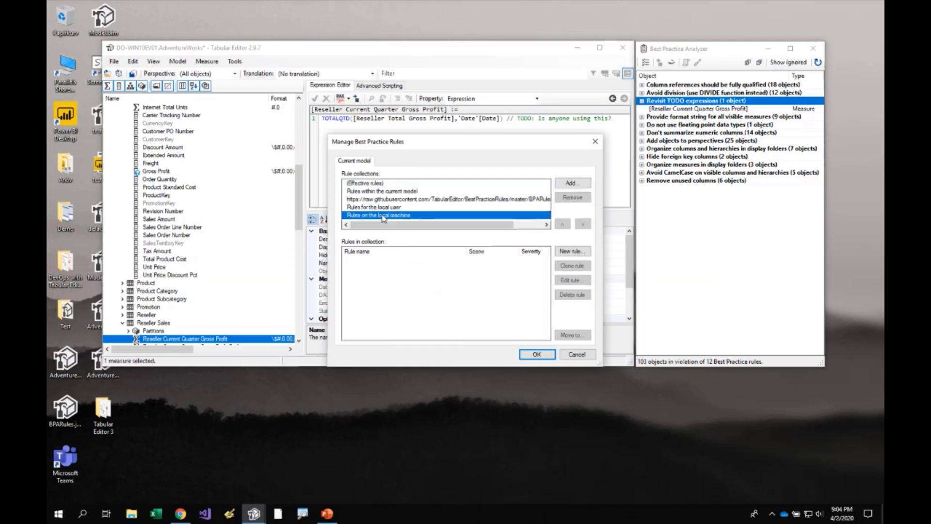
left_click(383, 208)
- Clone all rules of the web collection into the rules within the current model and apply the change
left_click(383, 200)
left_click(484, 277)
key("ctrl+a")
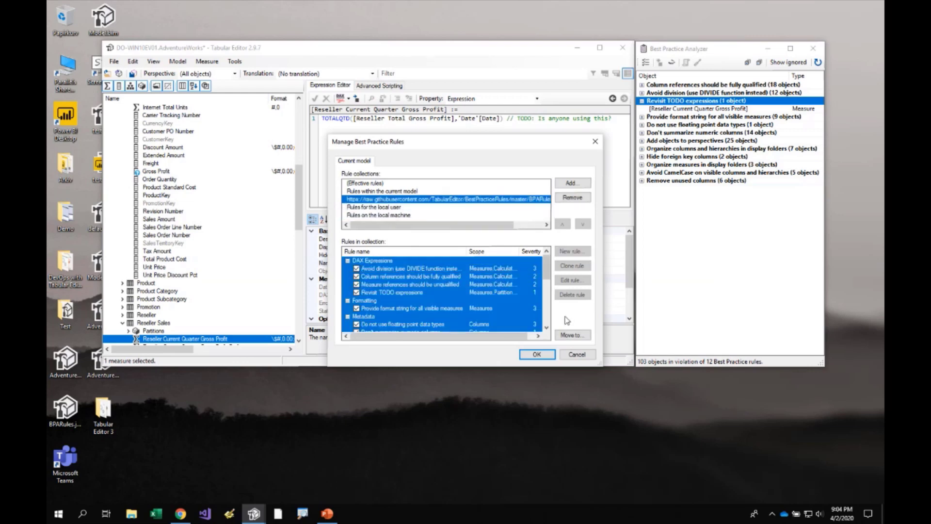
left_click(577, 334)
left_click(430, 248)
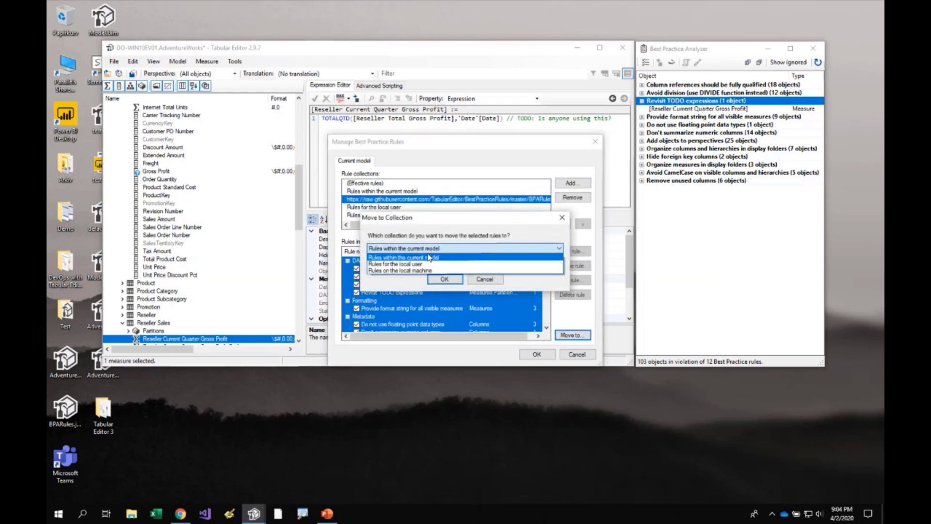
left_click(424, 265)
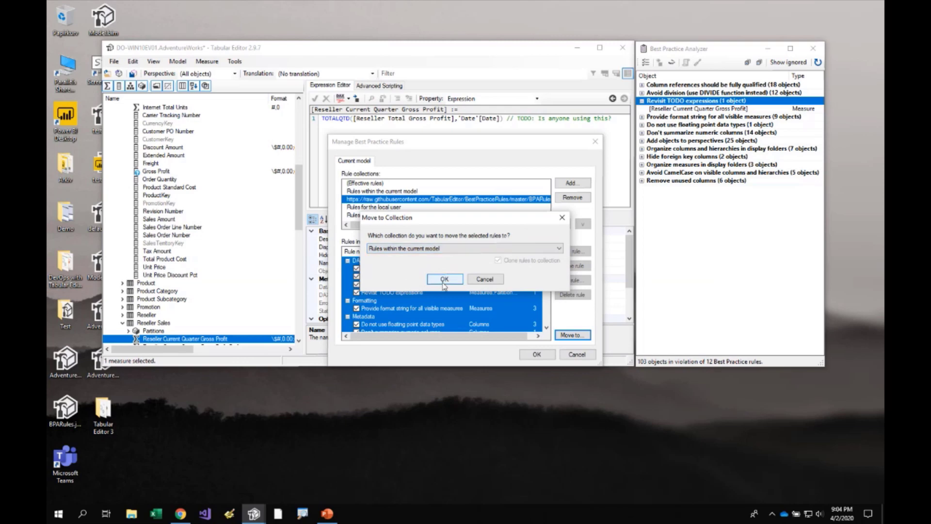
left_click(443, 280)
left_click(402, 191)
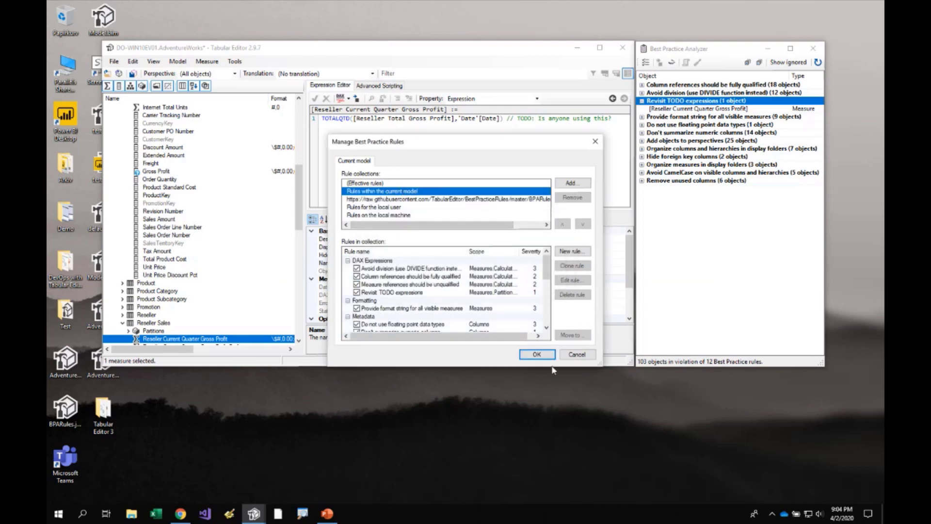
left_click(537, 354)
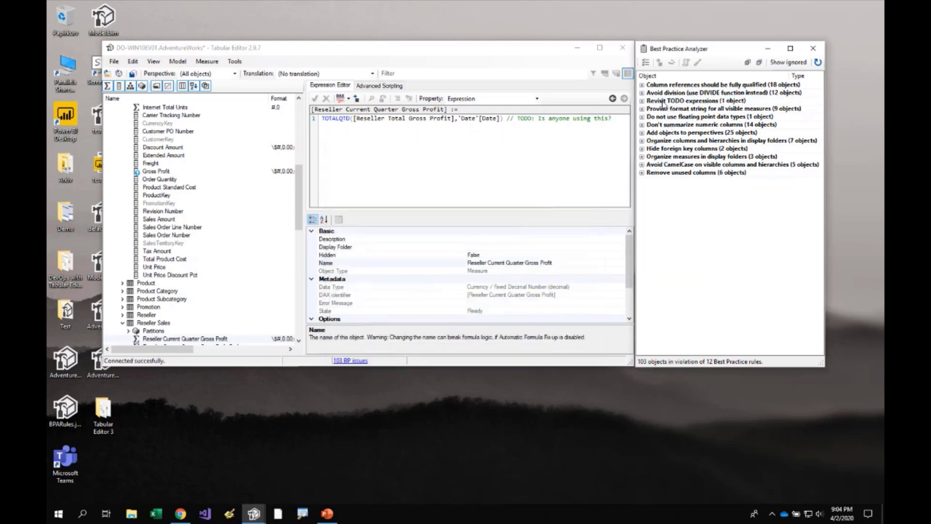
- Expand the Revisit TODO expressions violations and open that rule from the current model's collection for editing
left_click(642, 101)
left_click(669, 109)
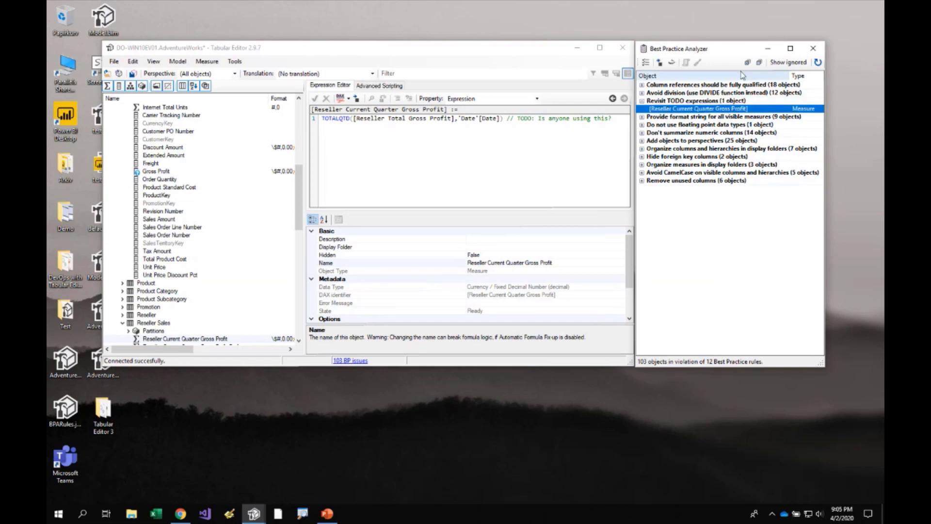
left_click(645, 63)
left_click(387, 192)
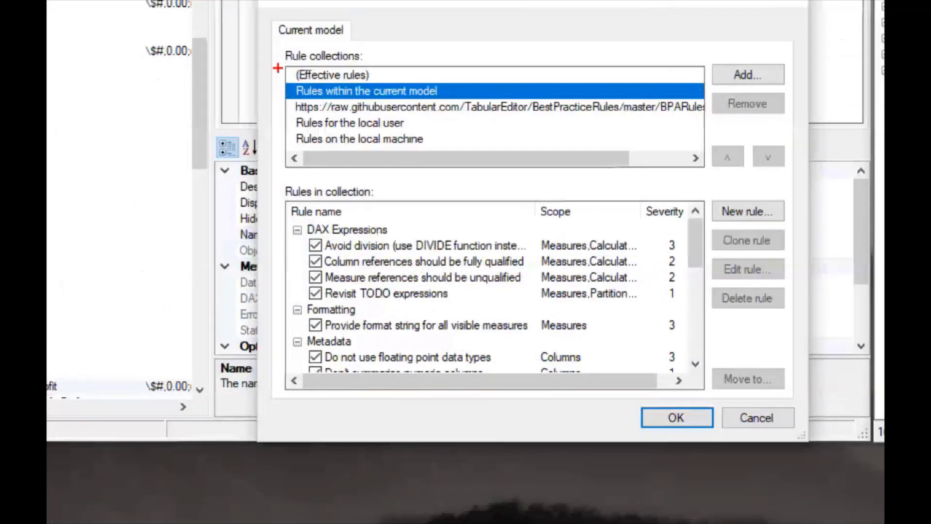
mouse_move(277, 69)
left_mouse_down()
mouse_move(374, 117)
mouse_move(459, 107)
left_mouse_up()
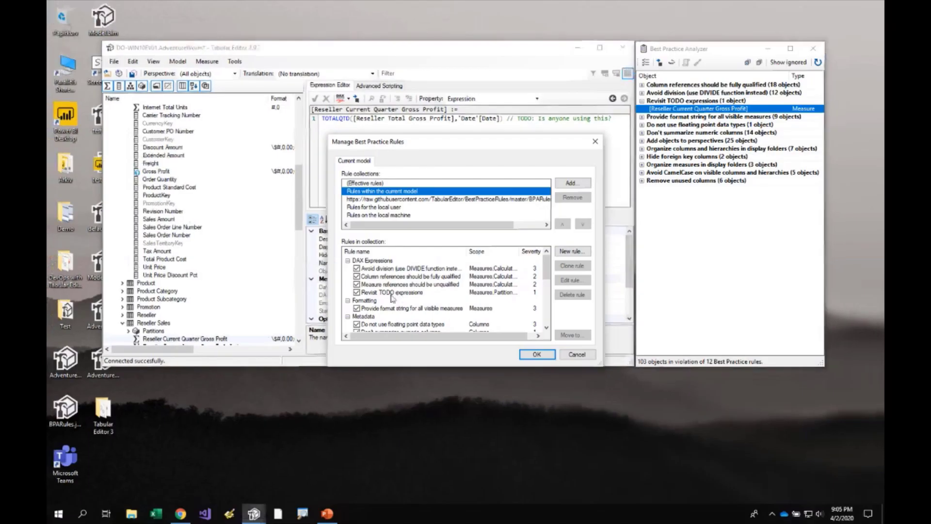
left_click(384, 294)
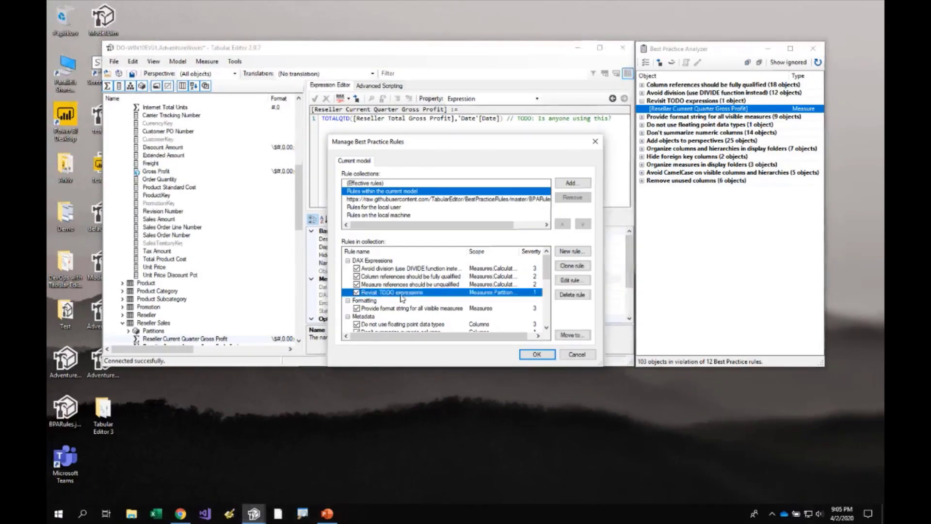
left_click(568, 281)
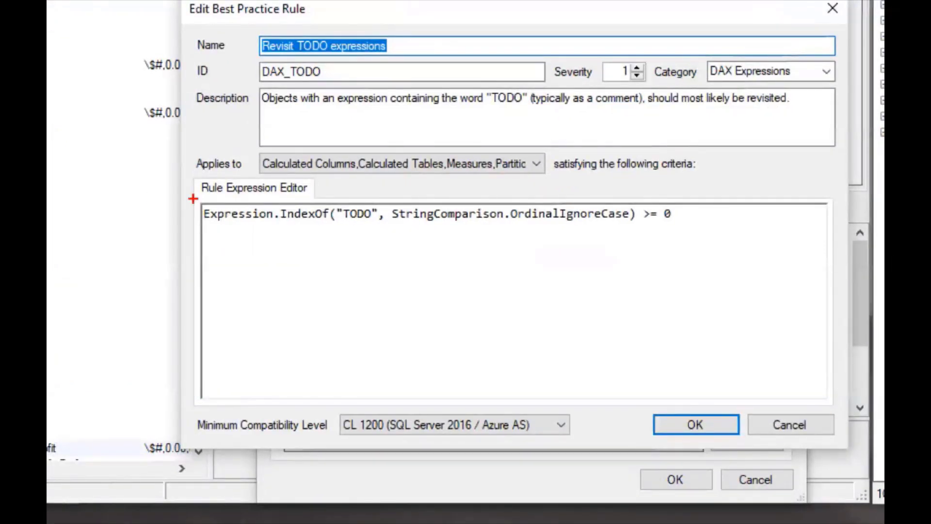
- Examine each part of the TODO rule's expression, then leave the rule and the rule manager without making changes
left_click_drag(190, 195, 721, 230)
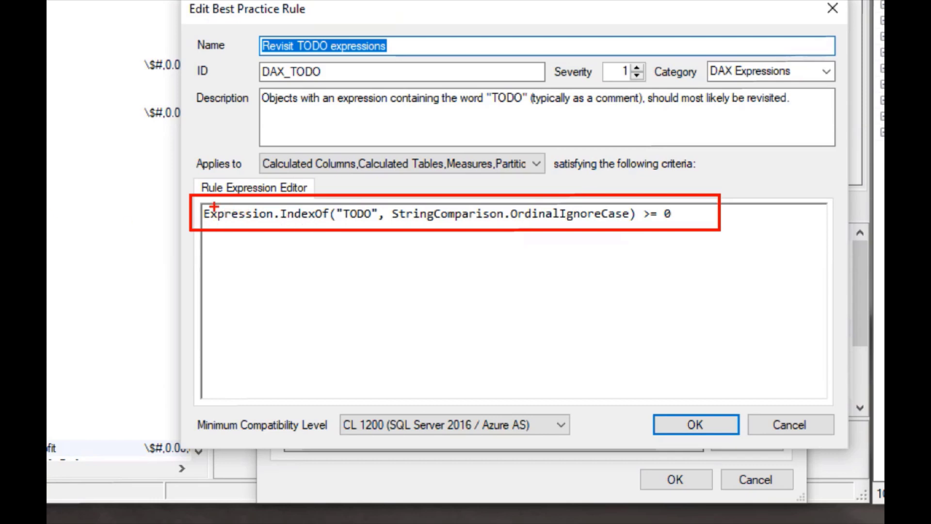
left_click_drag(203, 223, 271, 222)
left_click_drag(335, 222, 374, 221)
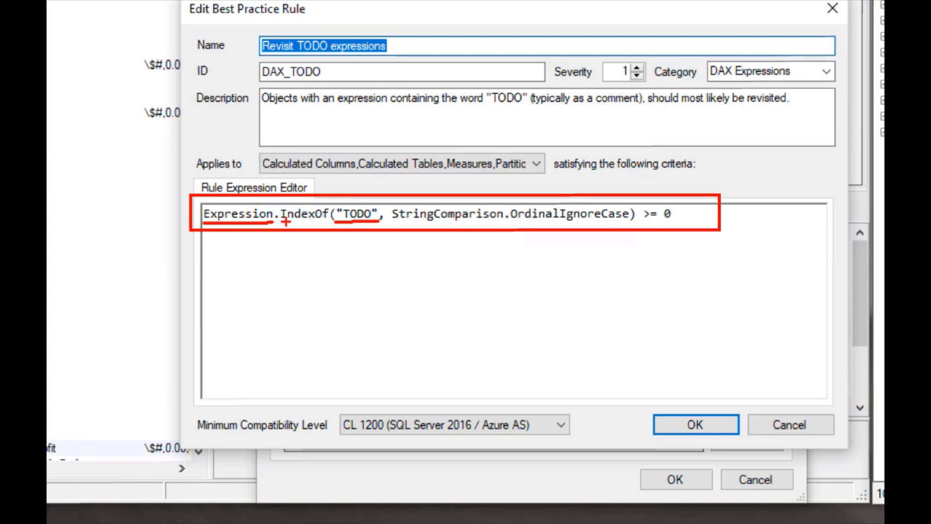
left_click_drag(283, 222, 325, 221)
left_click_drag(389, 222, 625, 222)
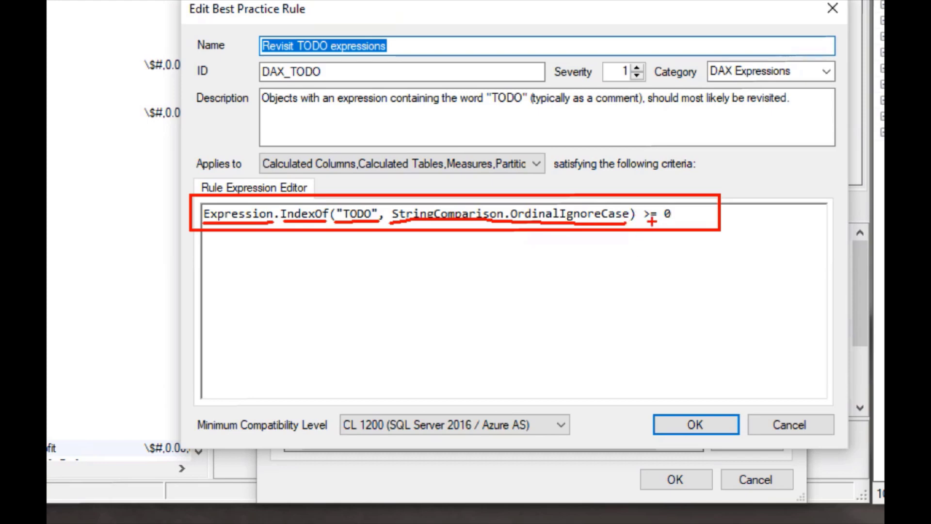
left_click_drag(640, 221, 672, 221)
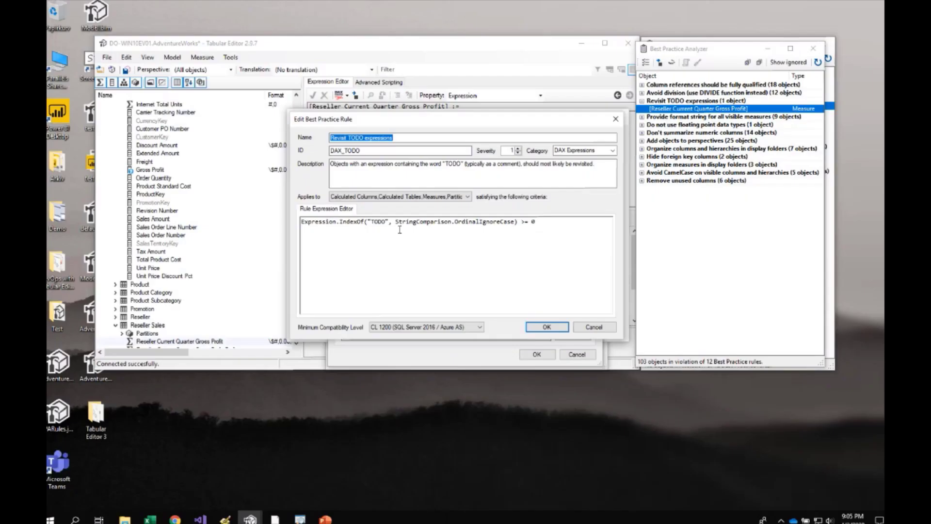
left_click(789, 425)
left_click(576, 355)
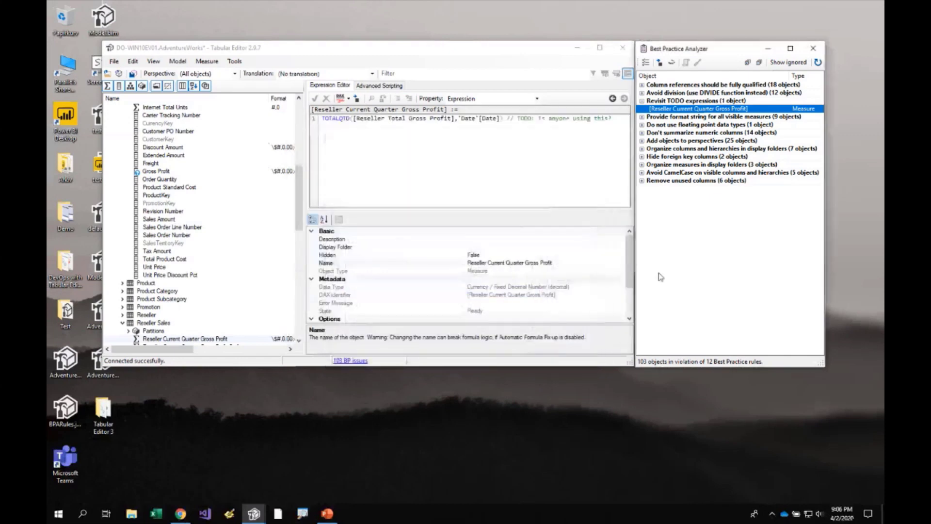
- Collapse the TODO violations and review the columns listed under Don't summarize numeric columns
left_click(644, 102)
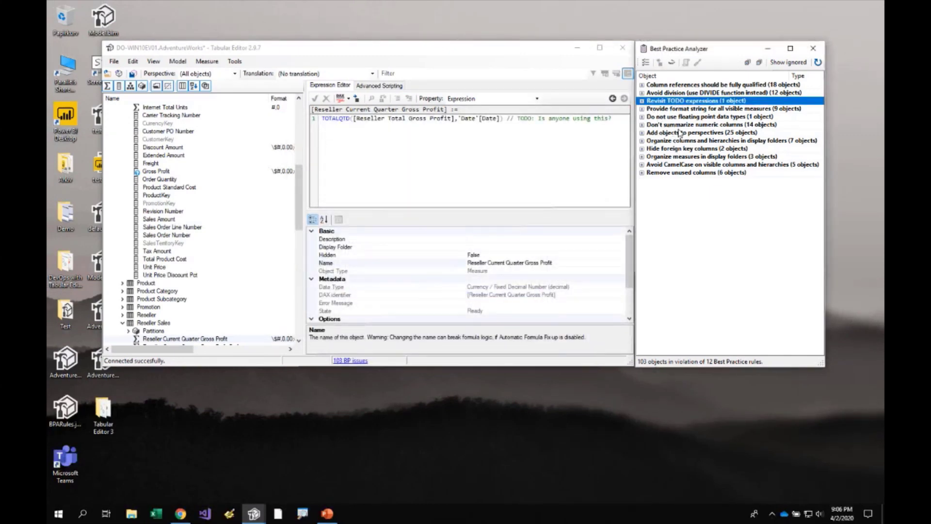
left_click(680, 126)
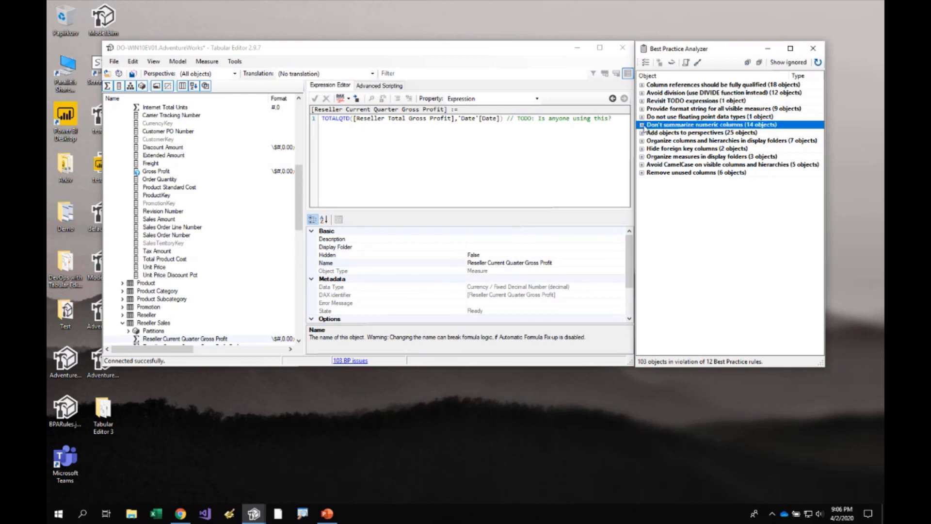
left_click(642, 125)
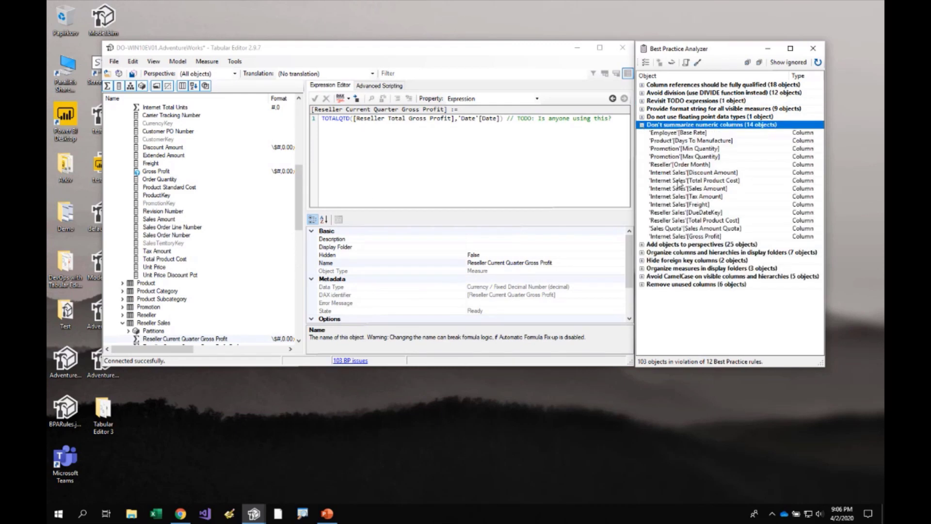
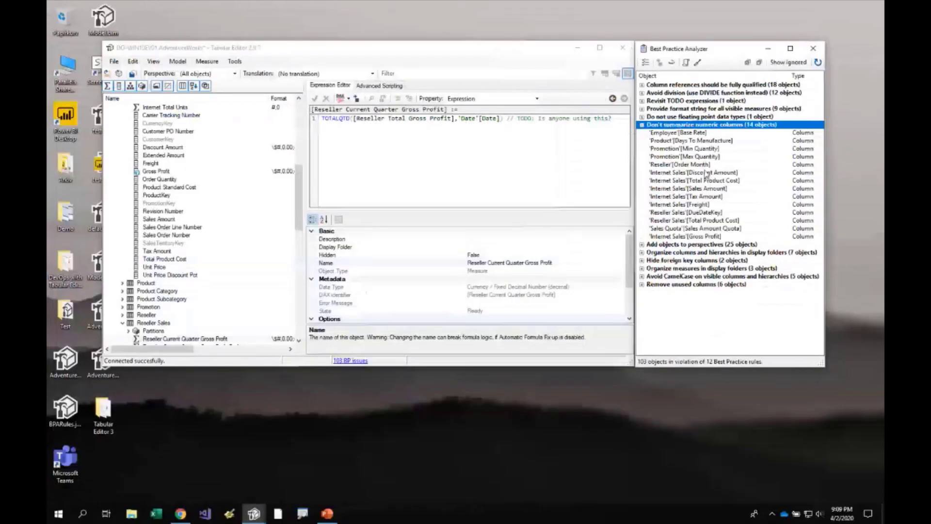
left_click(539, 226)
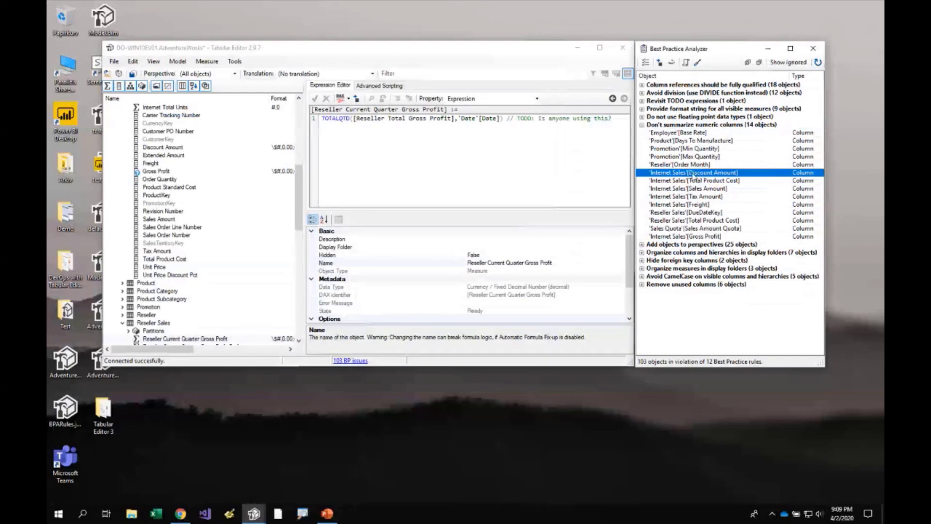
left_click(692, 189)
left_click(694, 205)
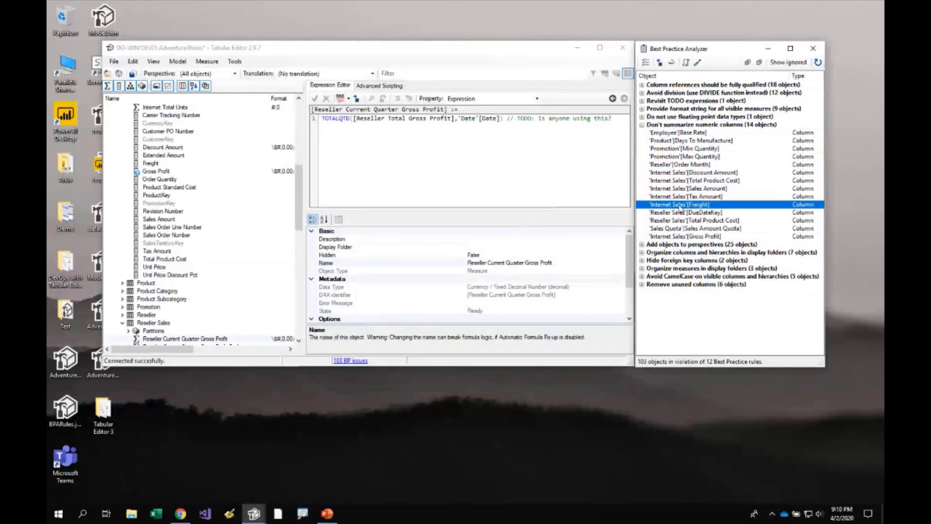
- Go to the Internet Sales Freight column and set its Summarize By property to None
double_click(718, 206)
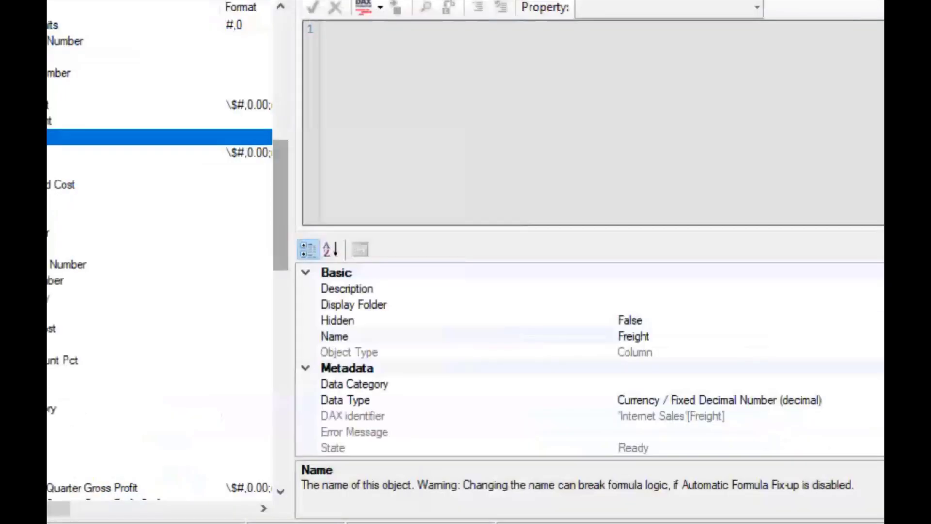
scroll(533, 338, "down", 8)
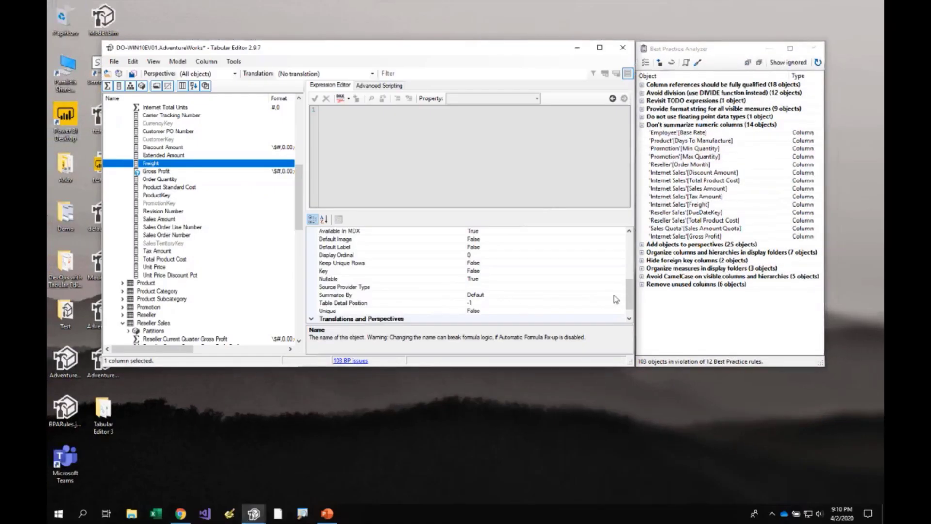
left_click(798, 293)
left_click(798, 294)
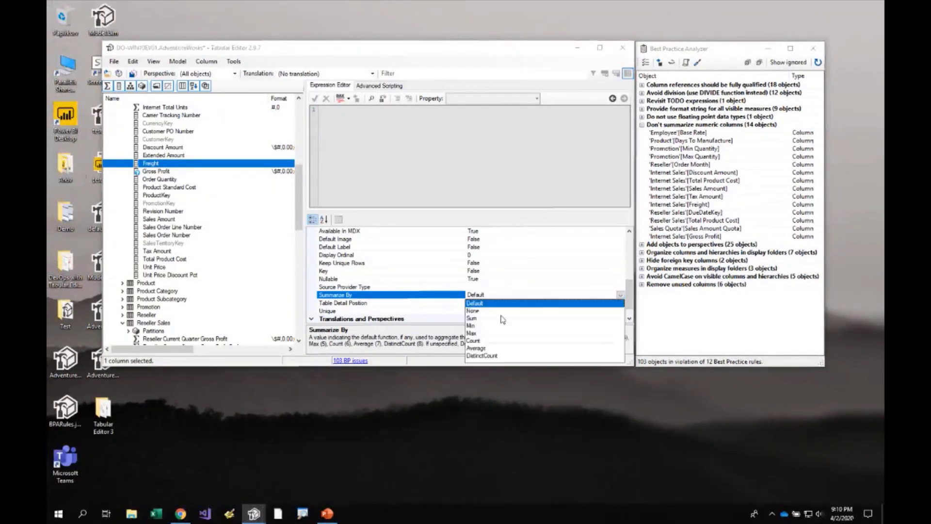
left_click(480, 310)
left_click(685, 206)
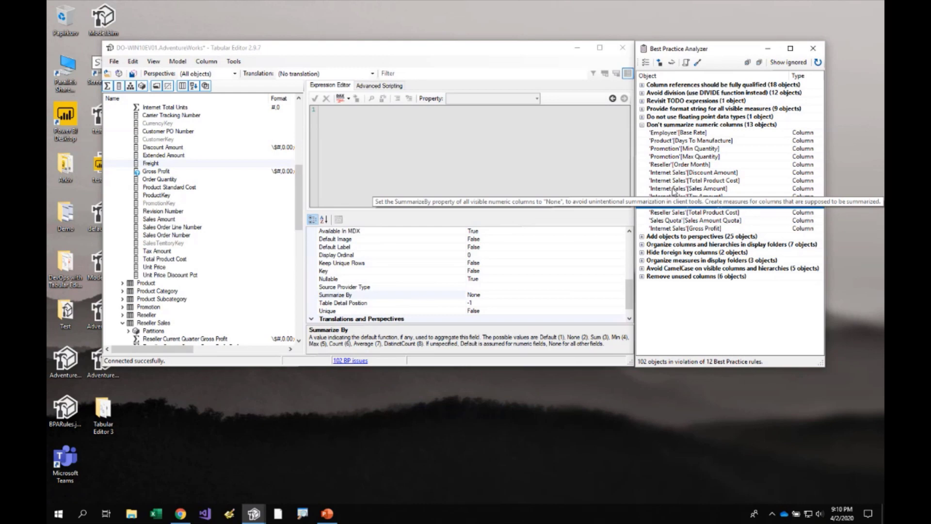
- Look at the fix options offered for the Internet Sales Sales Amount violation without applying any
left_click(679, 133)
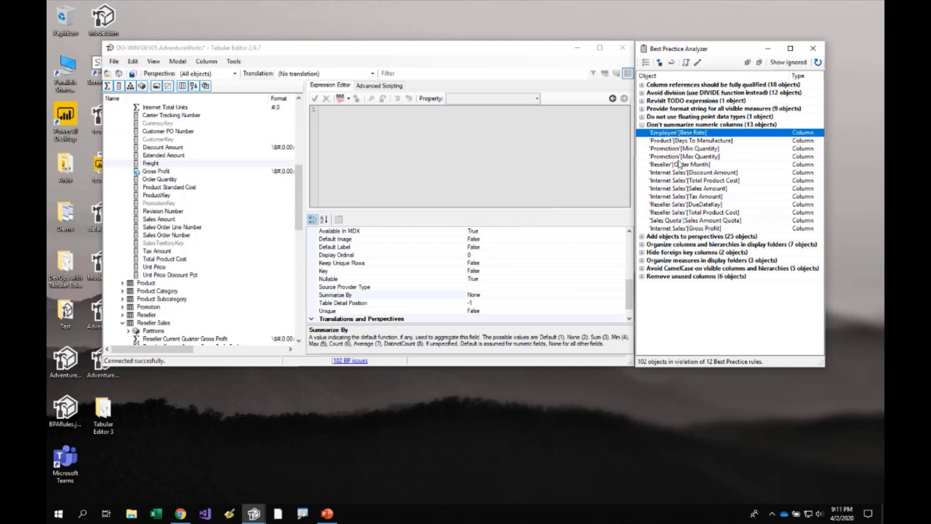
right_click(678, 190)
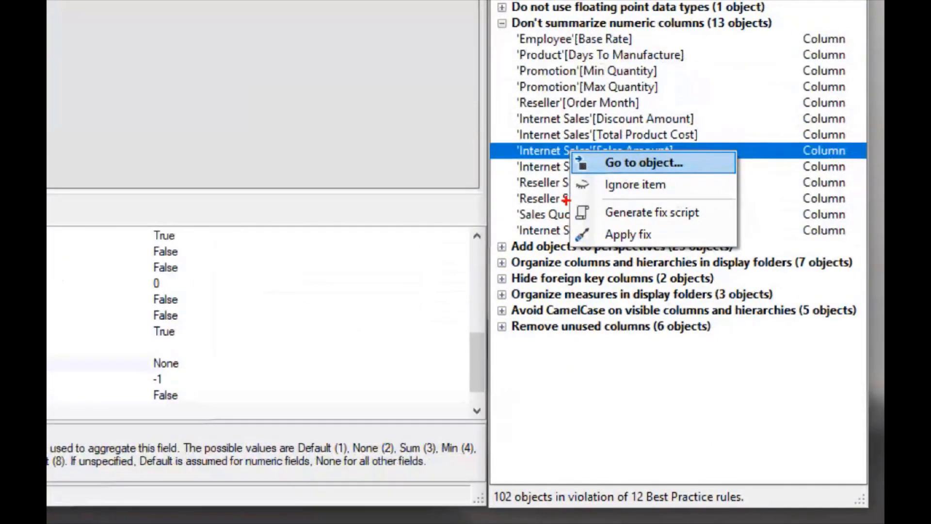
mouse_move(569, 201)
left_mouse_down()
mouse_move(650, 223)
mouse_move(705, 223)
mouse_move(709, 245)
left_mouse_up()
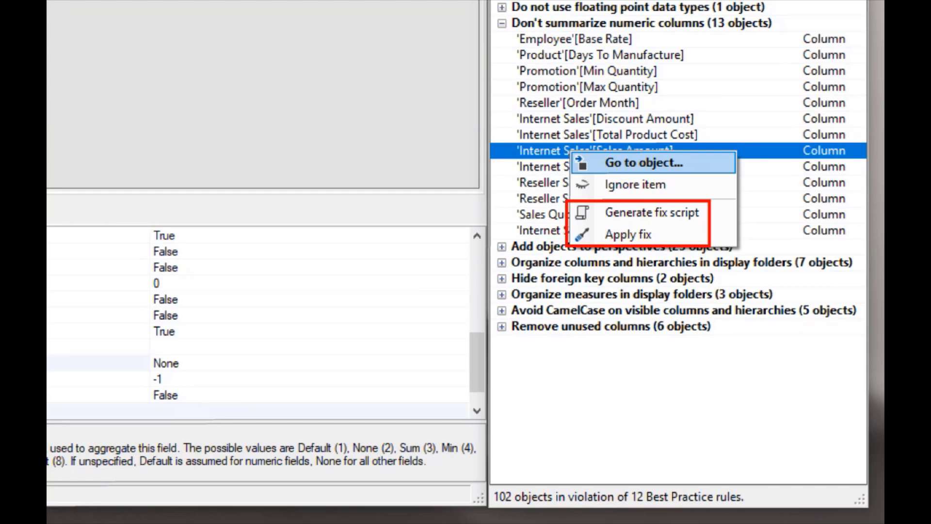
key("Escape")
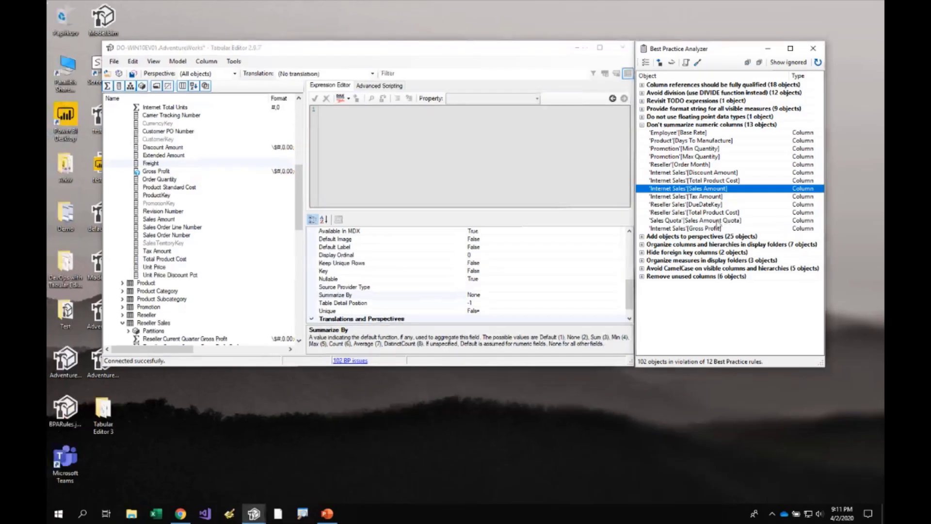
- Generate a fix script for the Don't summarize numeric columns violations from Internet Sales Discount Amount through Internet Sales Gross Profit
left_click(629, 228, "shift")
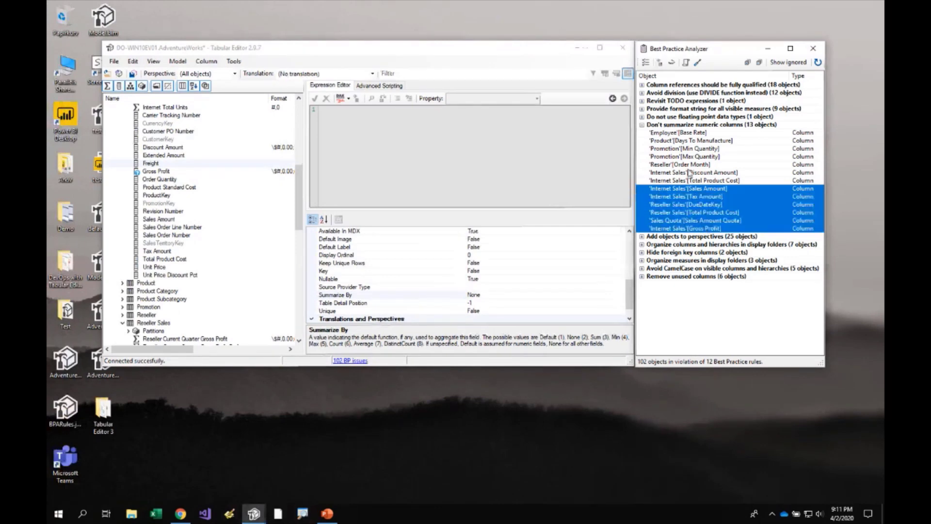
left_click(689, 173)
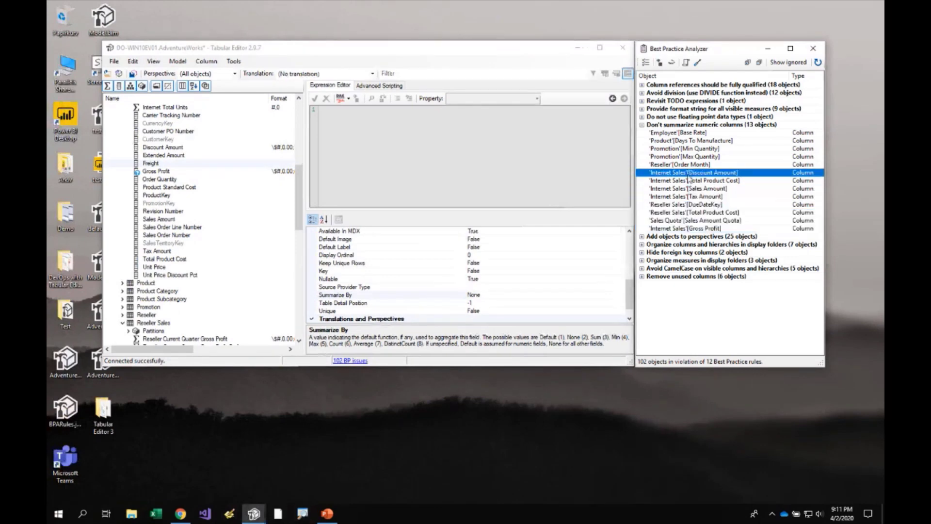
left_click(690, 228, "shift")
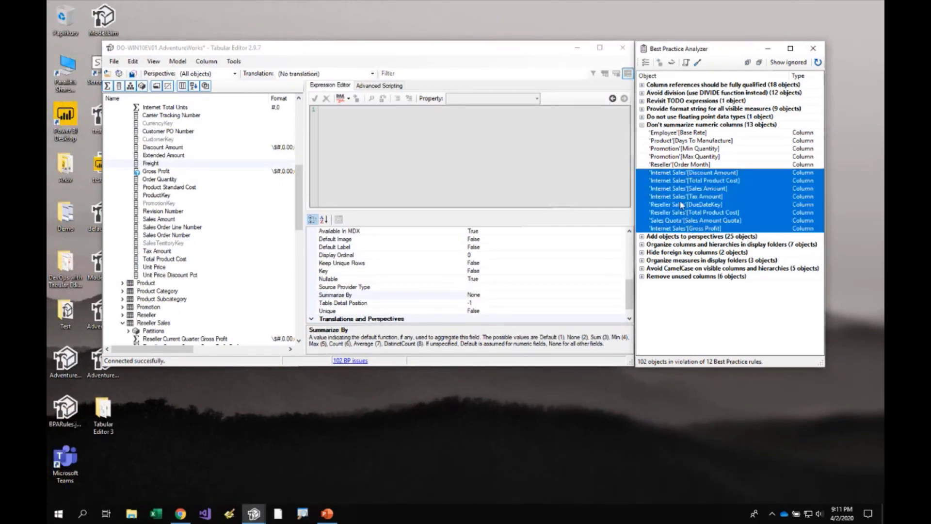
right_click(682, 206)
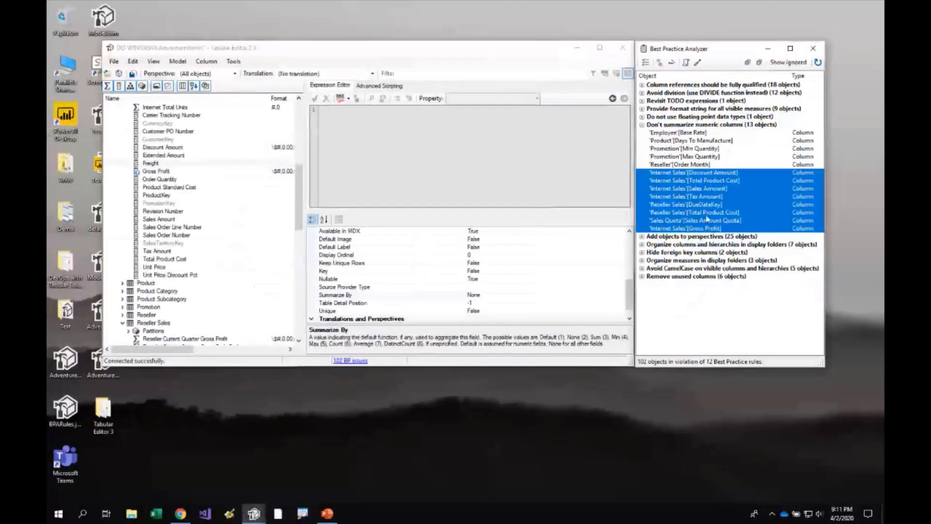
right_click(695, 188)
left_click(737, 251)
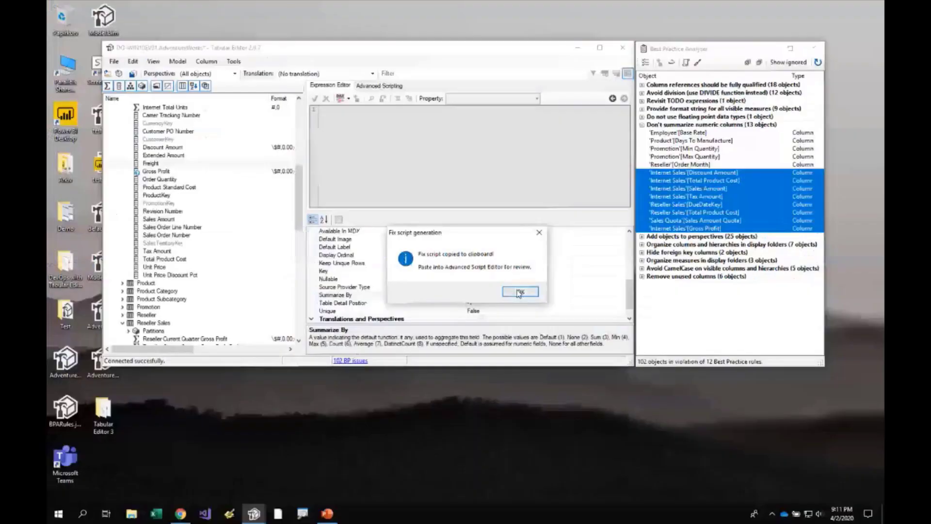
key("Return")
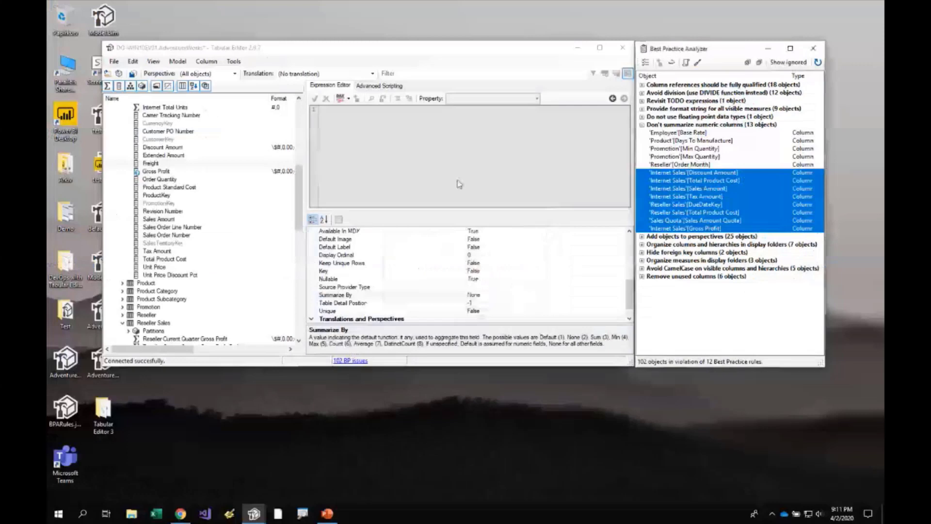
- Paste the copied fix script into the Advanced Scripting editor and review its SummarizeBy = AggregateFunction.None assignments
left_click(385, 86)
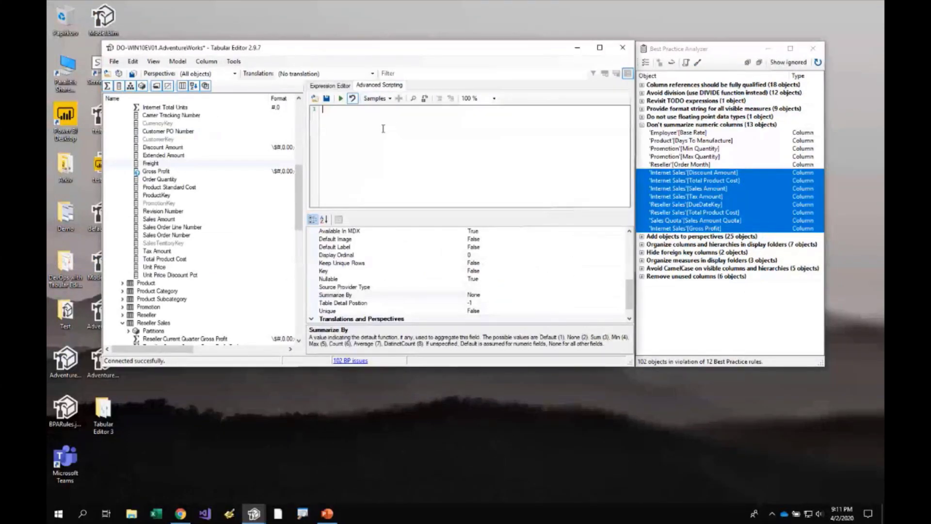
key("ctrl+v")
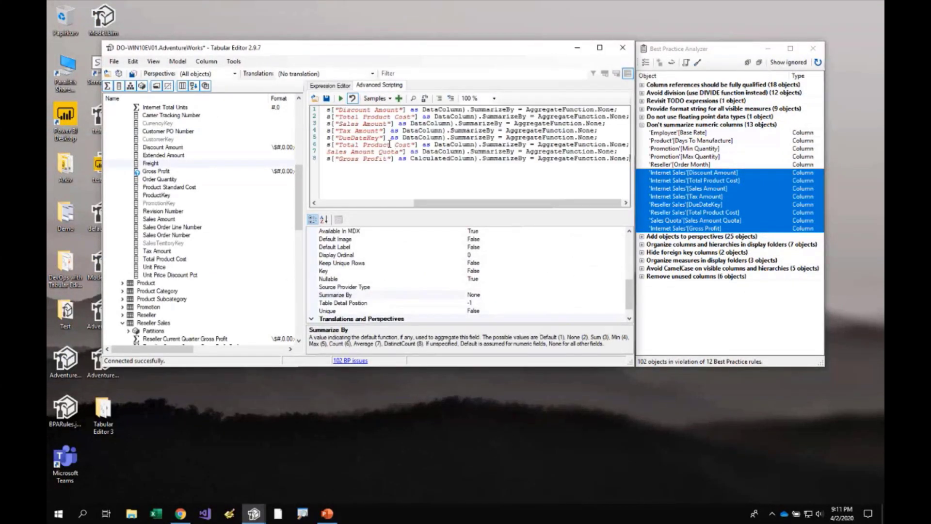
left_click(403, 203)
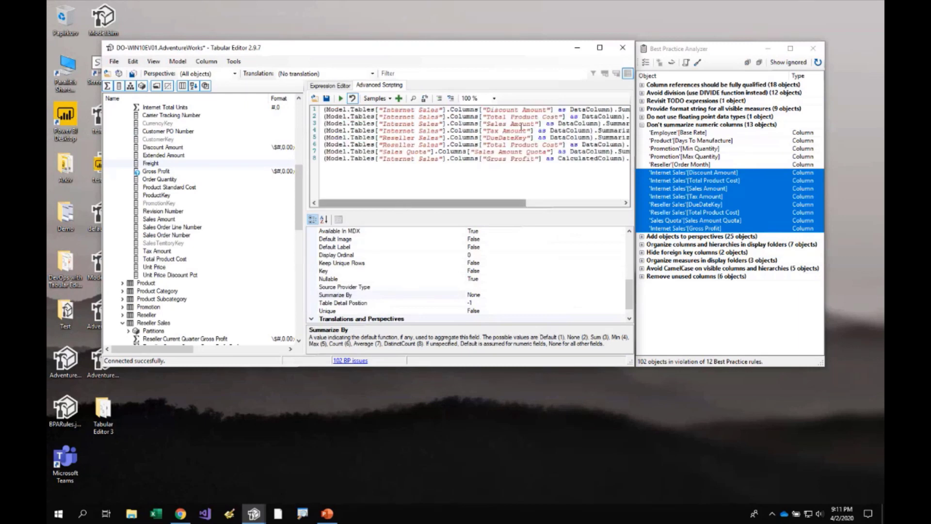
left_click(600, 50)
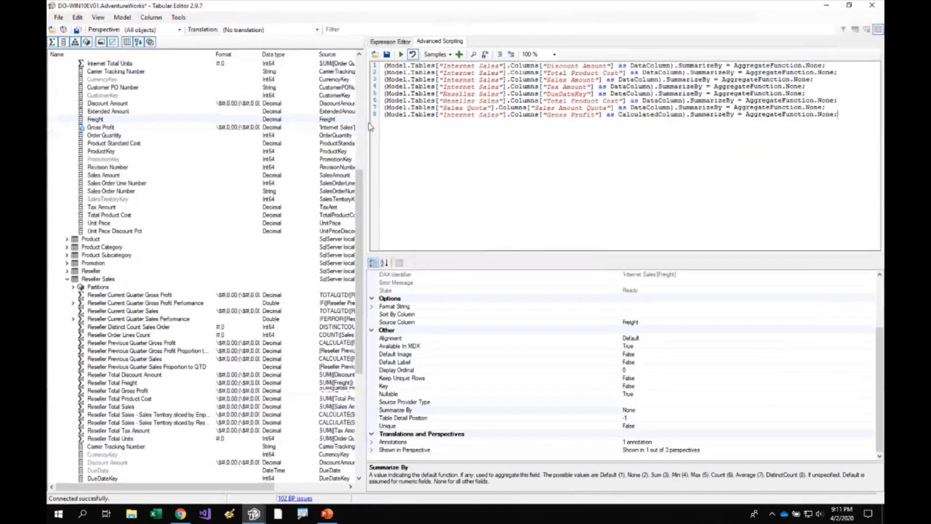
left_click_drag(364, 125, 307, 125)
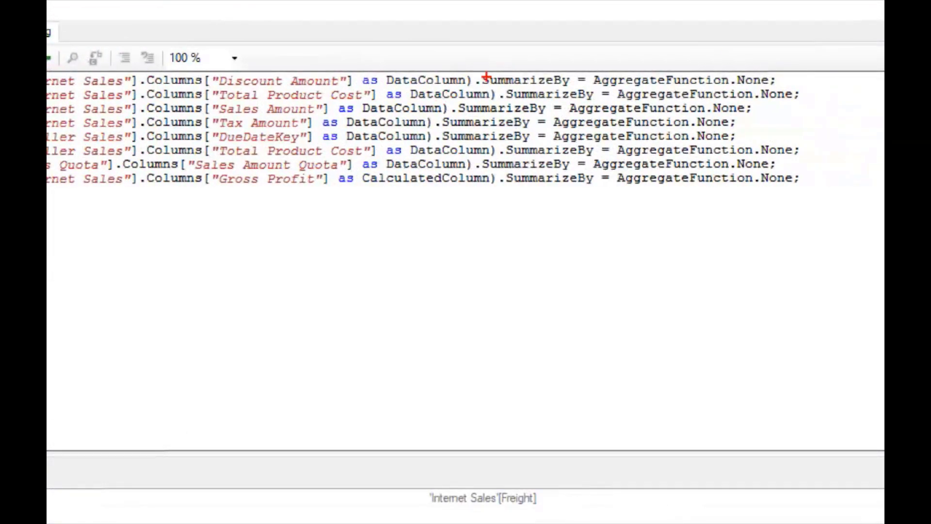
mouse_move(467, 70)
left_mouse_down()
mouse_move(534, 85)
mouse_move(777, 102)
mouse_move(791, 89)
left_mouse_up()
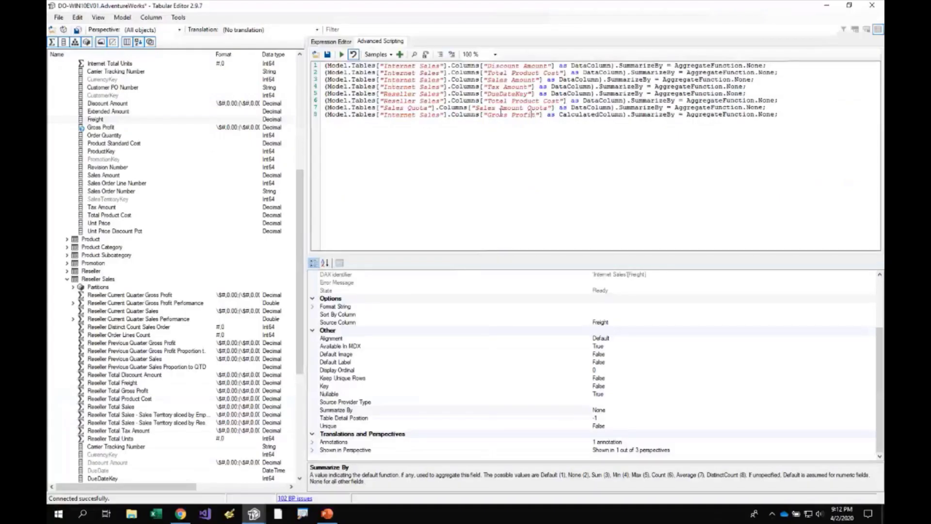
- Run the pasted fix script on the model, then return to the Expression Editor
left_click(848, 6)
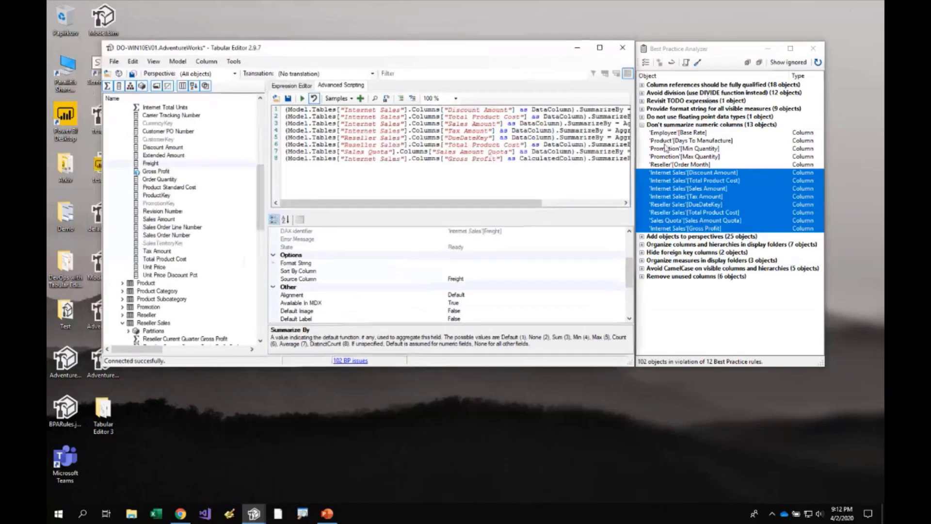
left_click(702, 45)
left_click_drag(702, 44, 702, 49)
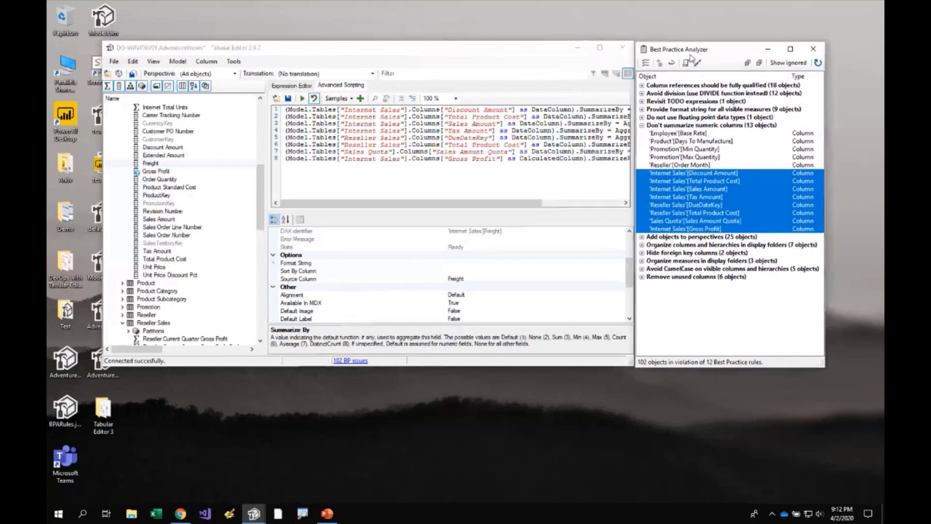
left_click(373, 130)
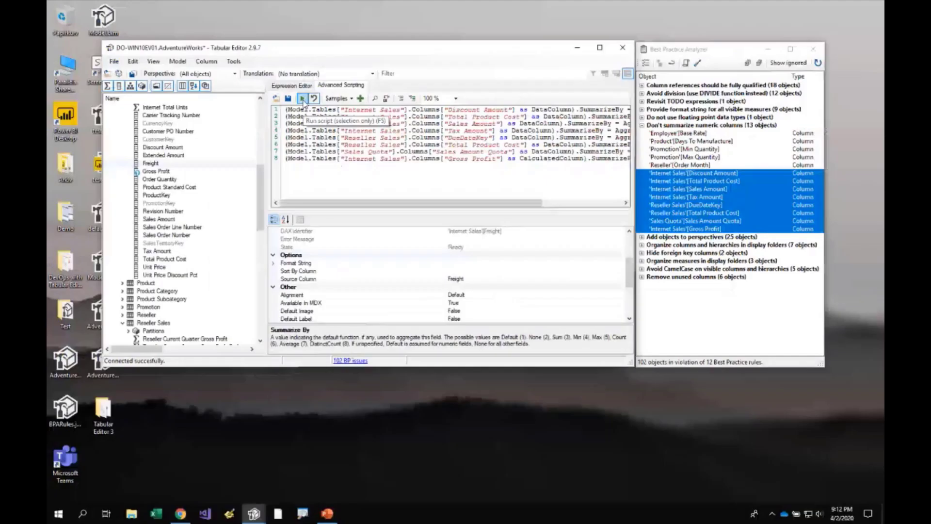
left_click(303, 99)
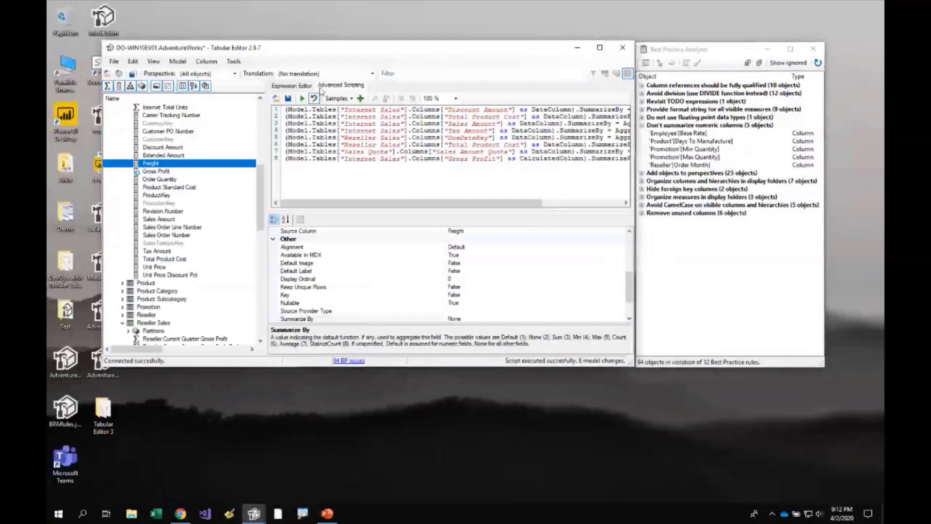
left_click(291, 85)
- Apply the automatic fix to the Don't summarize numeric columns violations from Employee Base Rate through Reseller Order Month
left_click(699, 134)
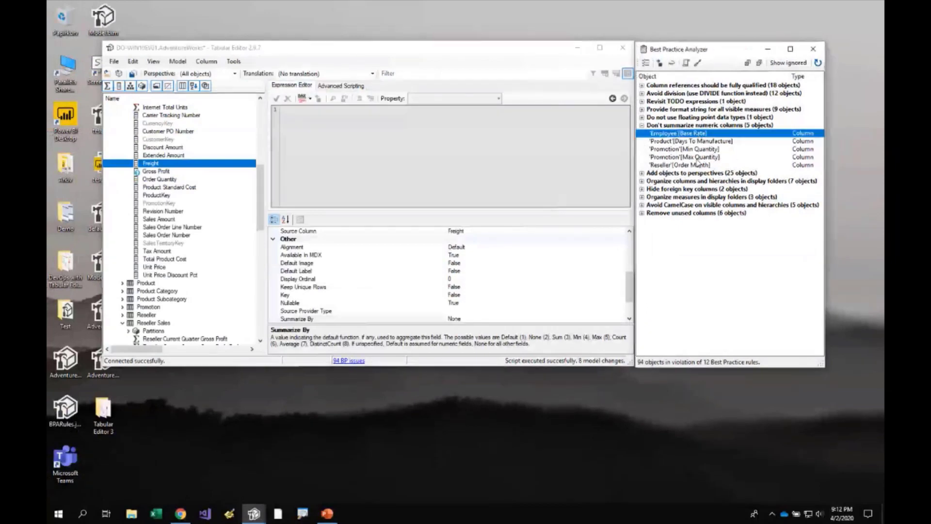
left_click(698, 165, "shift")
right_click(697, 166)
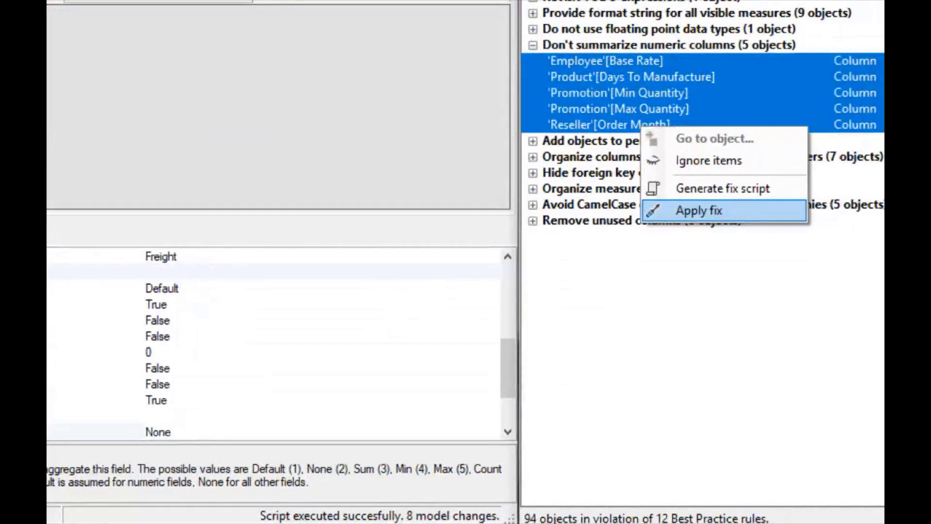
key("Escape")
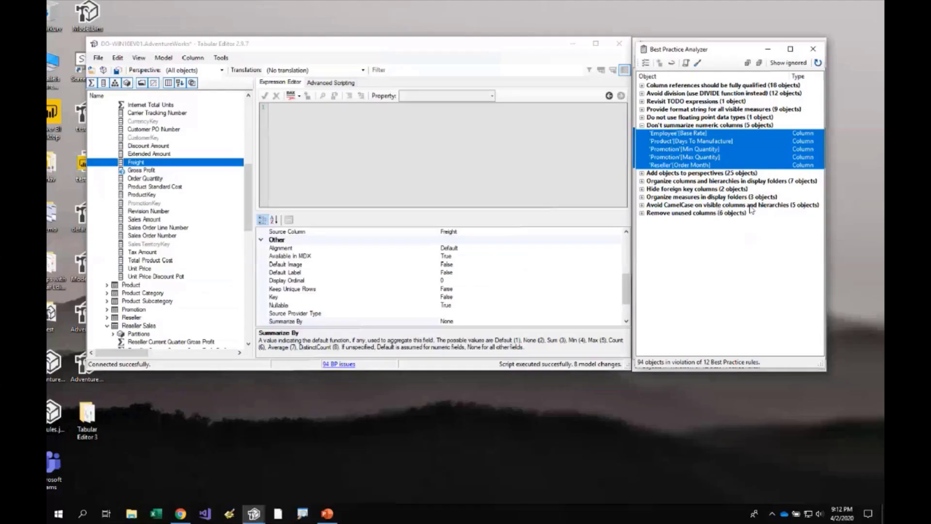
right_click(706, 145)
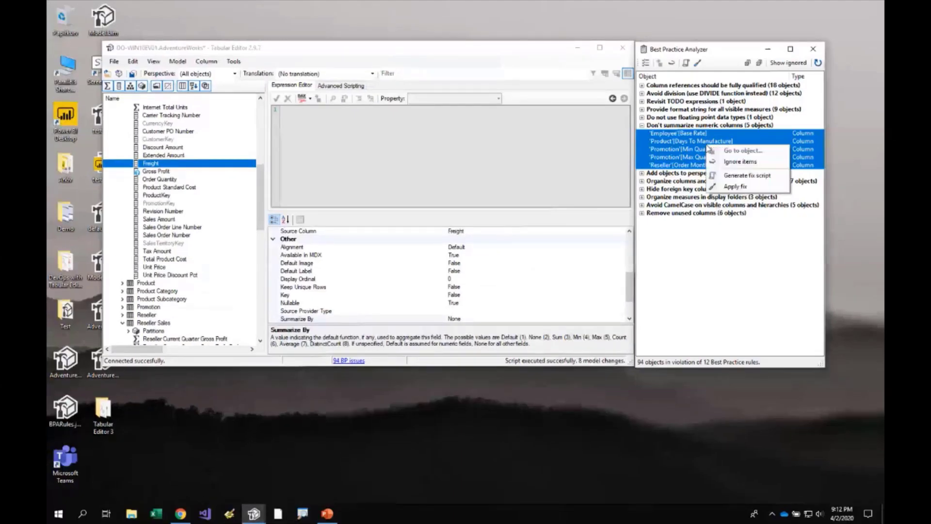
left_click(729, 187)
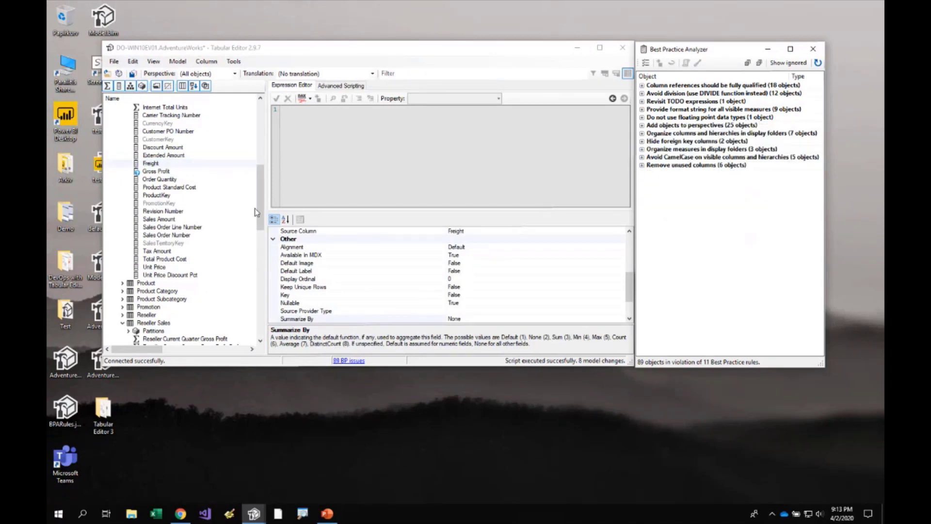
- Select the Internet Sales Freight column, then undo the applied BPA fix
left_click_drag(260, 212, 261, 189)
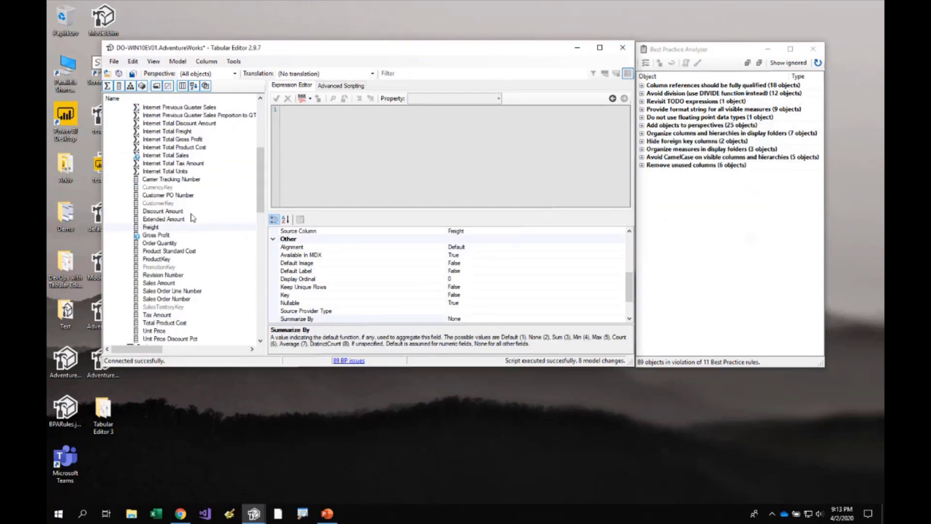
left_click(175, 211)
left_click(167, 234)
left_click(168, 227)
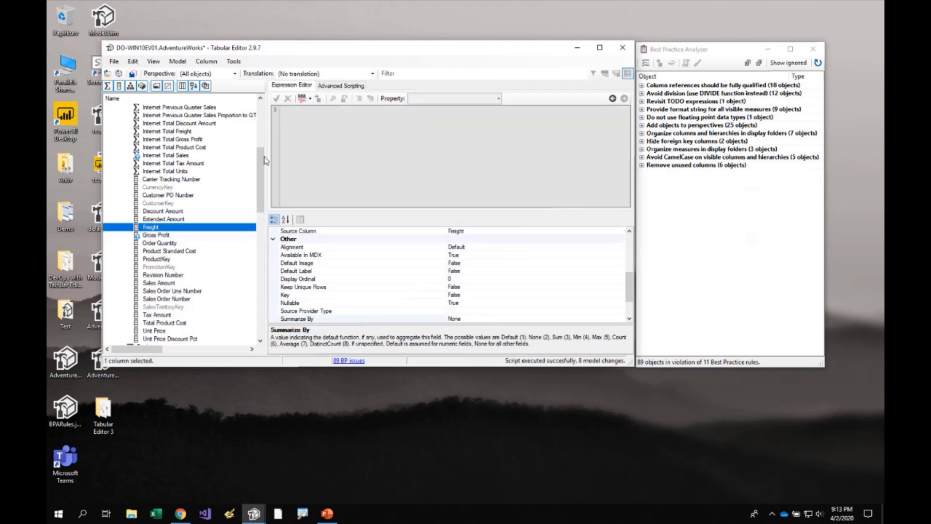
left_click(133, 61)
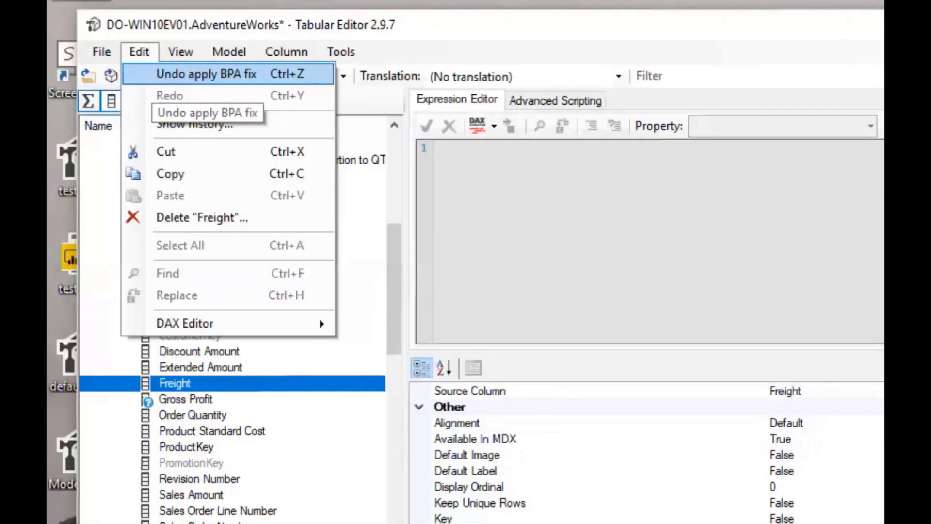
left_click(156, 76)
left_click(139, 51)
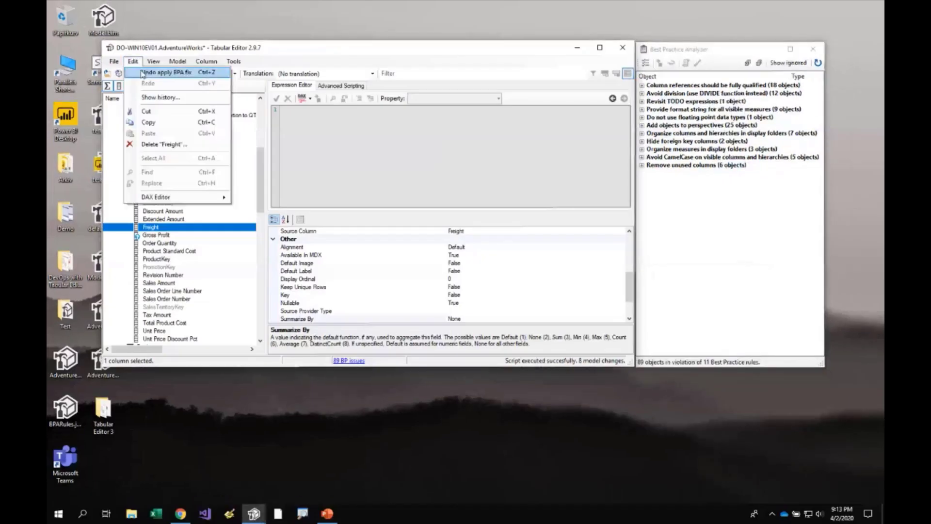
left_click(158, 76)
- Expand the Don't summarize numeric columns violations and check the Summarize By property of the Employee table's Base Rate column
left_click(643, 125)
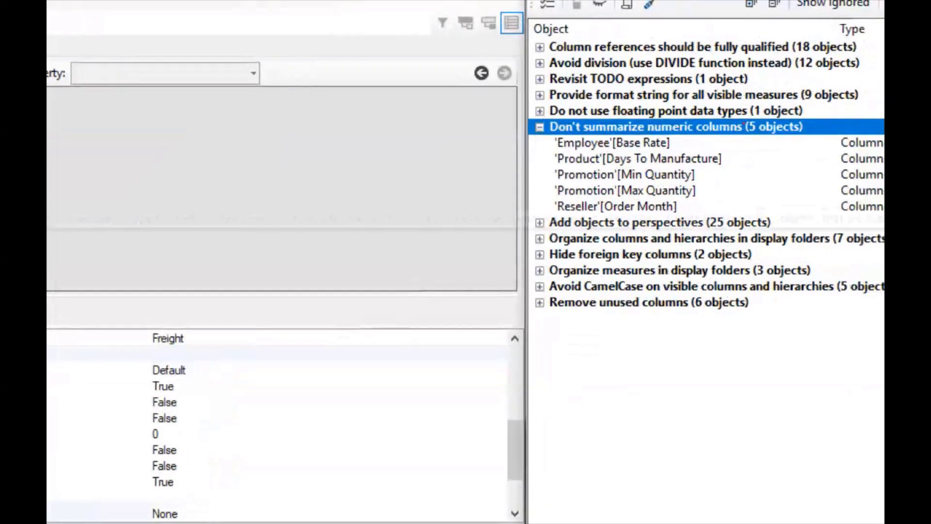
mouse_move(545, 132)
left_mouse_down()
mouse_move(611, 177)
mouse_move(684, 153)
left_mouse_up()
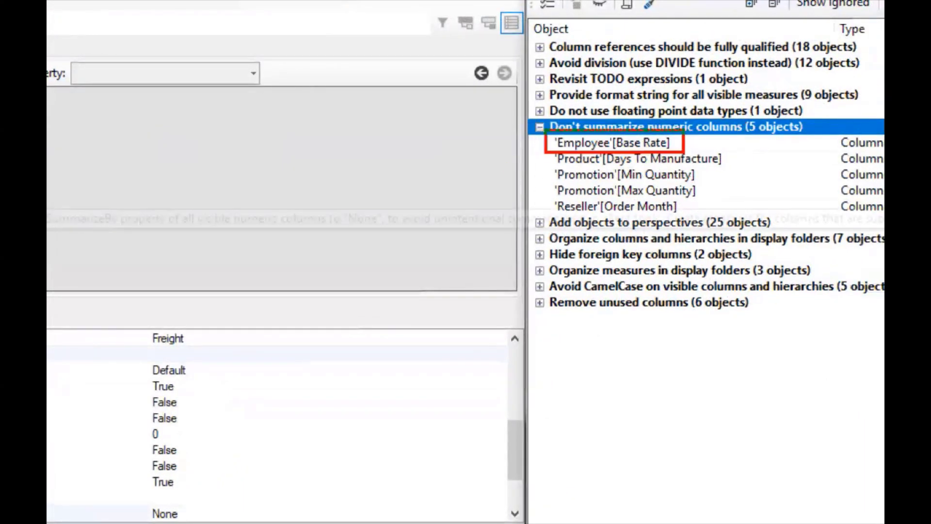
key("Escape")
scroll(205, 162, "up", 7)
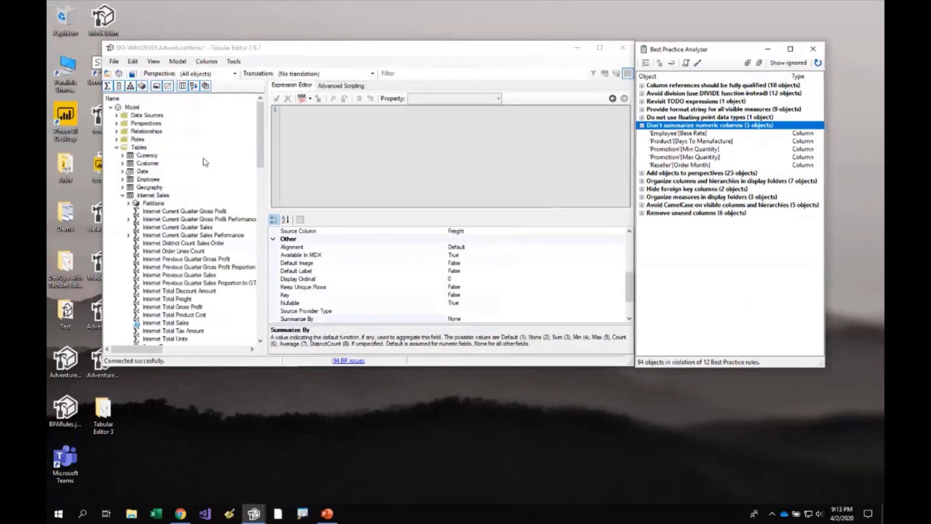
left_click(123, 195)
left_click(122, 179)
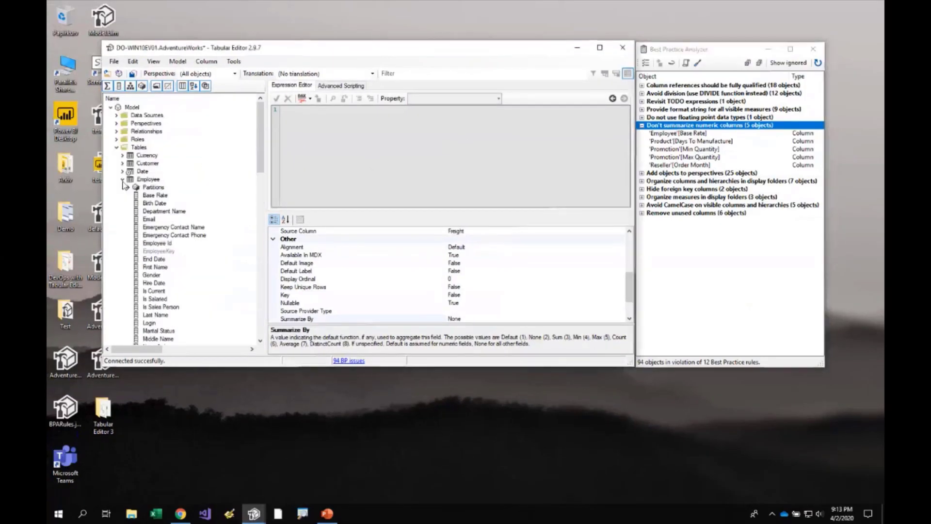
left_click(149, 196)
scroll(451, 272, "down", 1)
scroll(465, 279, "up", 1)
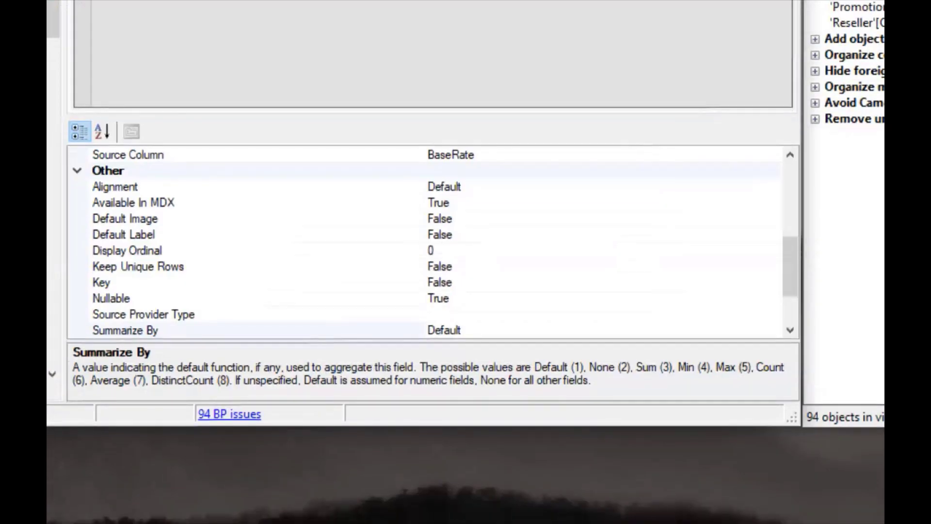
left_click_drag(409, 312, 483, 350)
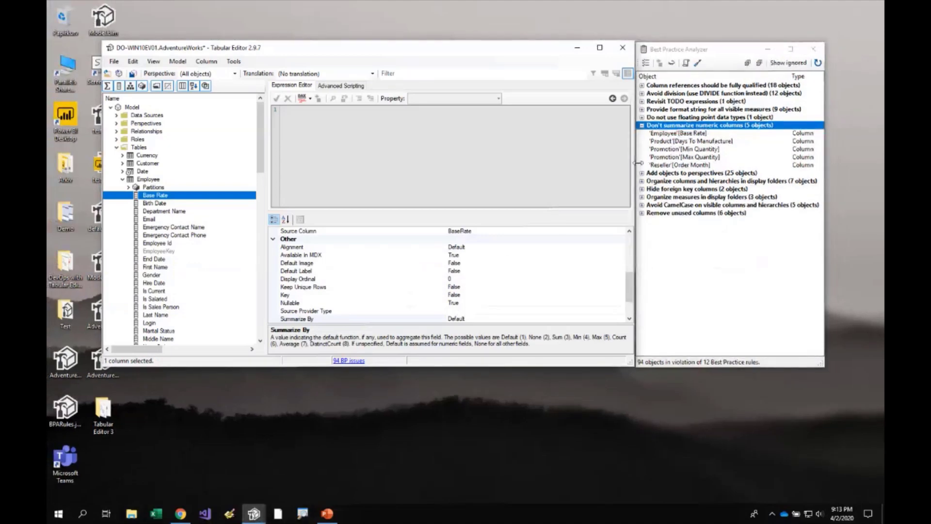
- Reapply the automatic fix to all remaining Don't summarize numeric columns violations and recheck Base Rate's Summarize By property
left_click(669, 165, "shift")
right_click(669, 165)
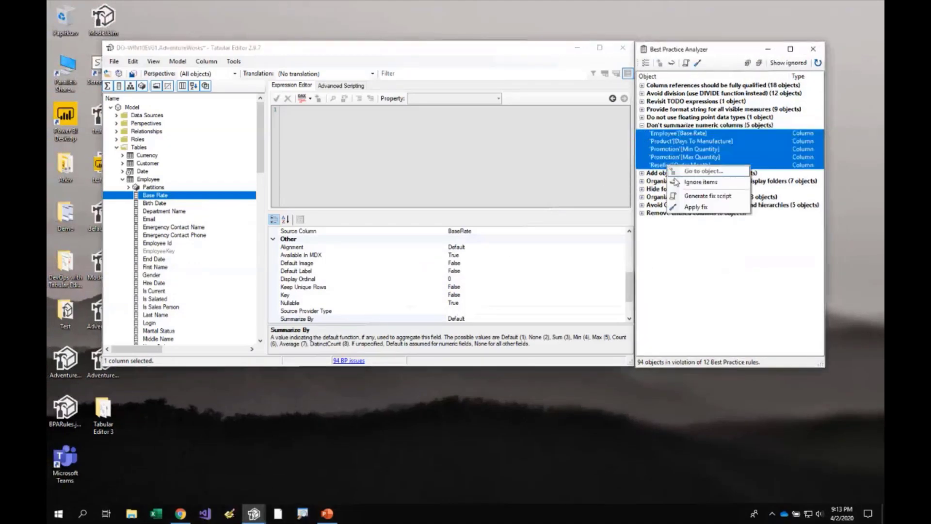
left_click(696, 207)
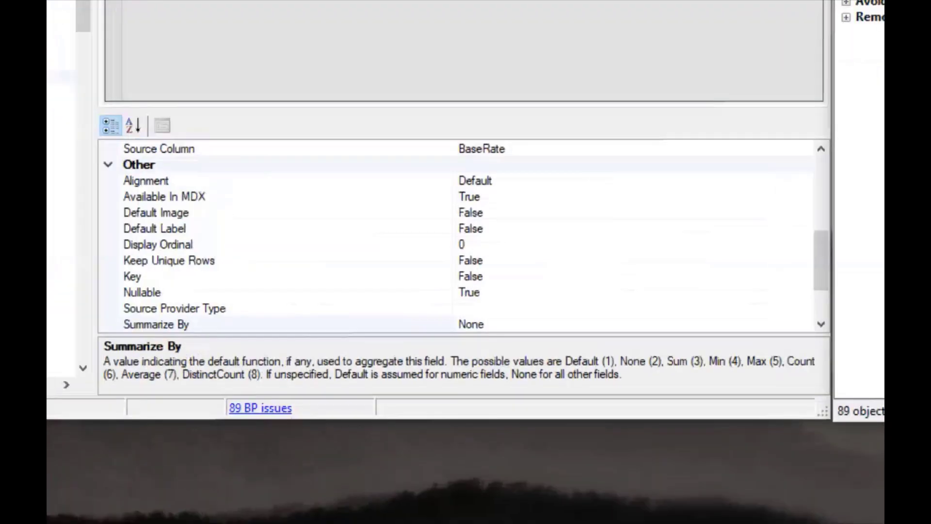
left_click_drag(436, 306, 504, 346)
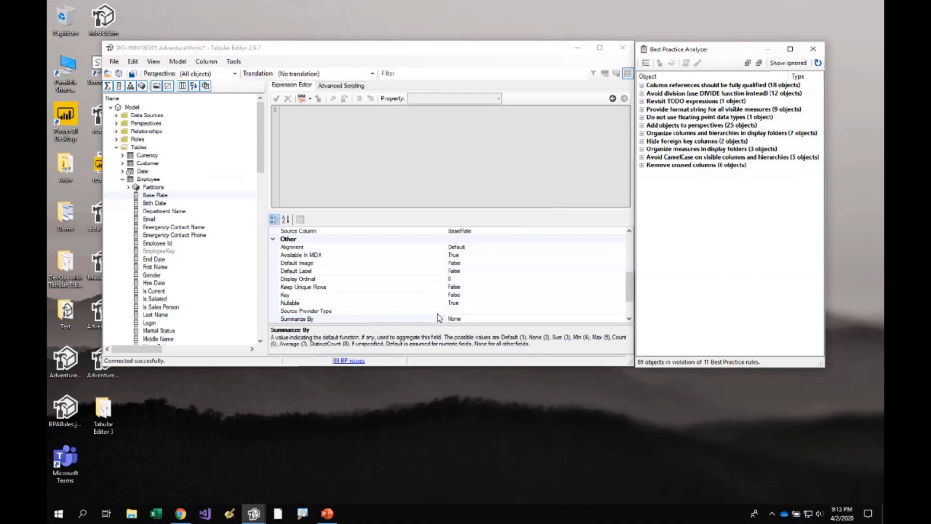
- Check the undo entry offered for the last applied BPA fix, leaving the fix in place
left_click(136, 65)
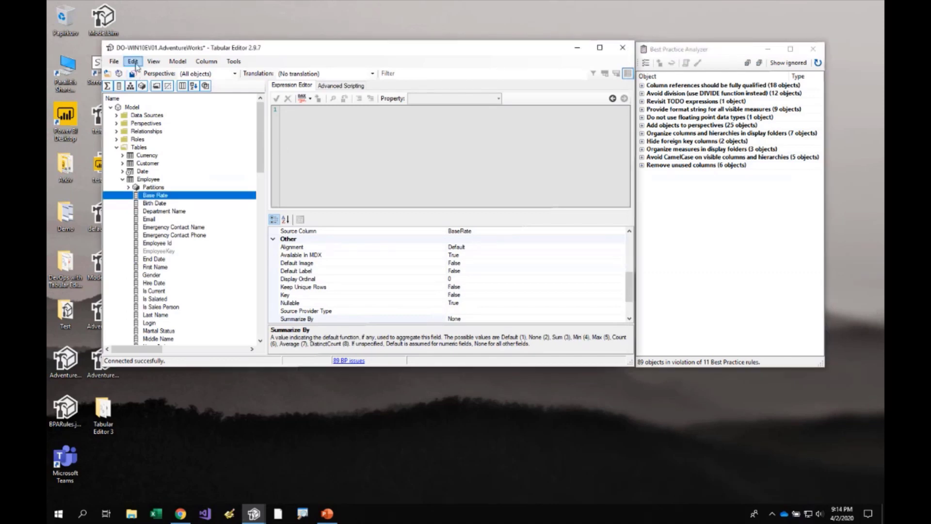
left_click(136, 64)
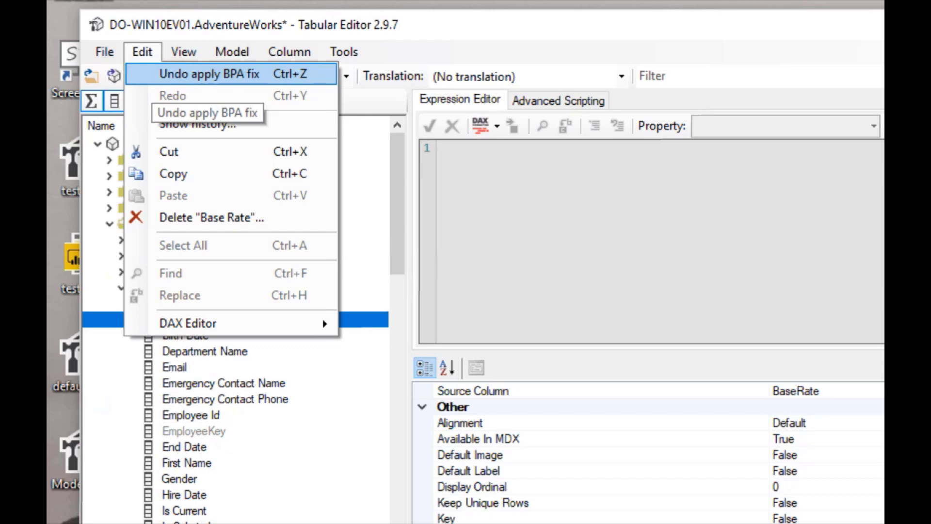
key("Escape")
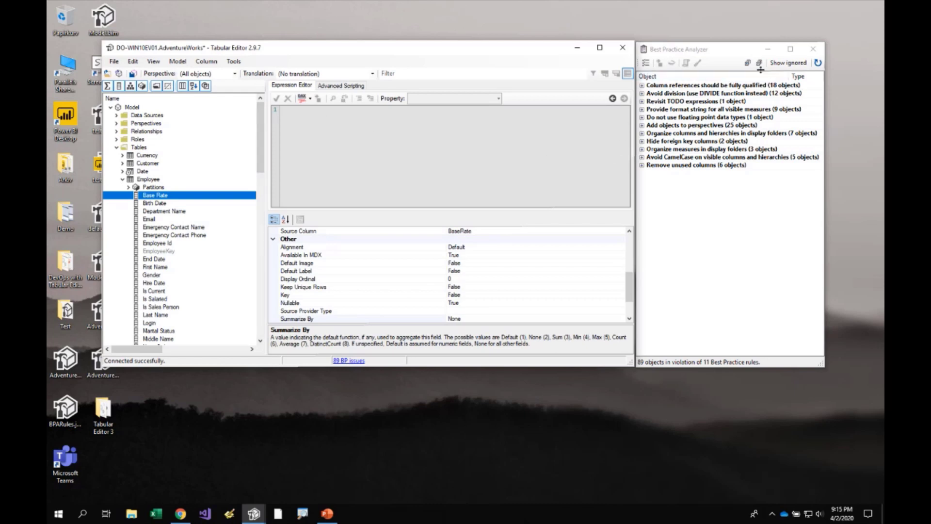
- Examine the rule expression of Column references should be fully qualified in the current model's rules, then close it without changes
left_click(646, 63)
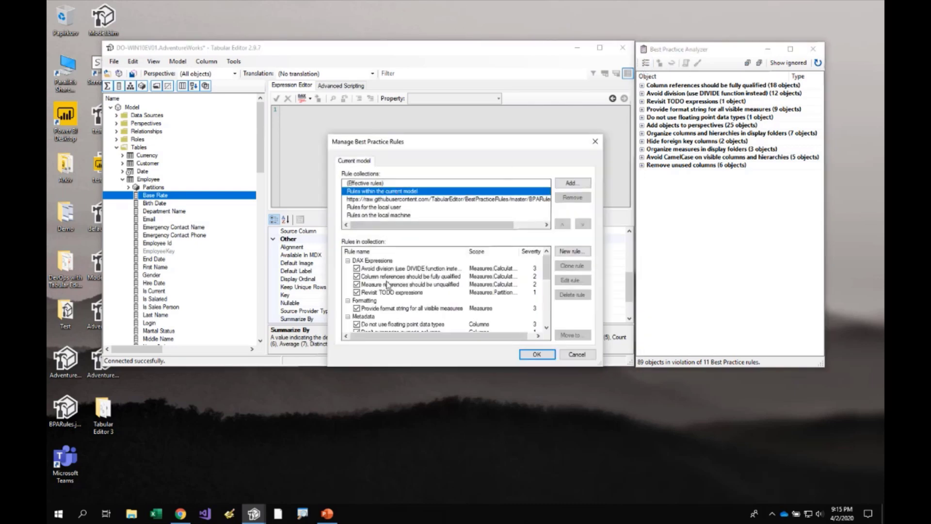
left_click(391, 277)
left_click(572, 280)
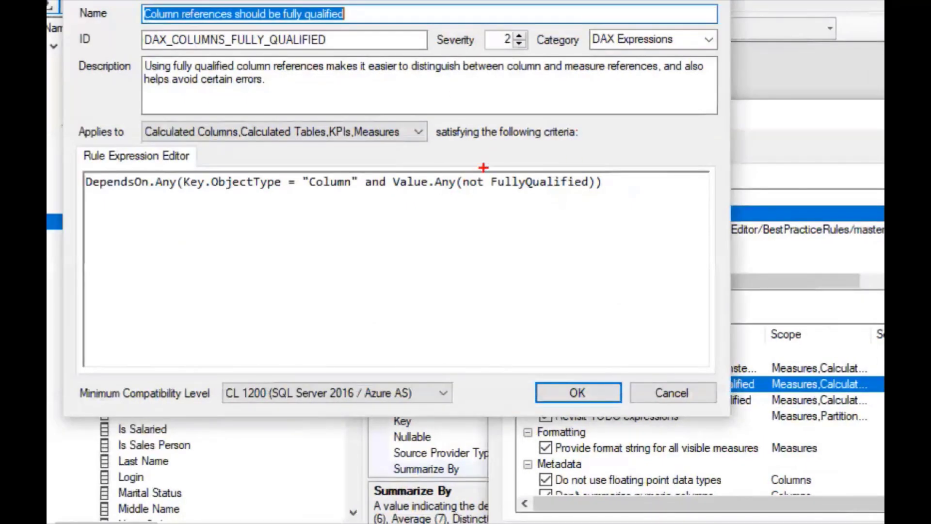
mouse_move(486, 167)
left_mouse_down()
mouse_move(539, 193)
mouse_move(600, 194)
mouse_move(592, 182)
left_mouse_up()
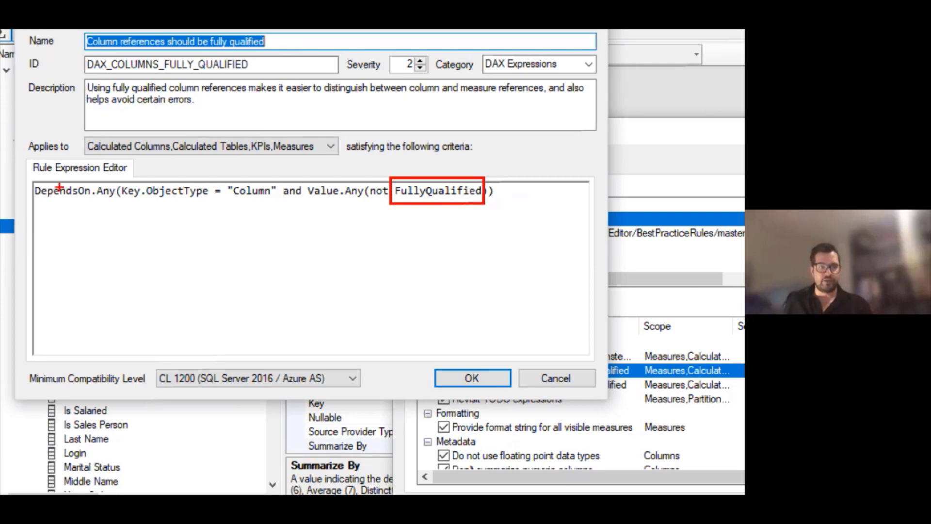
left_click_drag(30, 179, 94, 202)
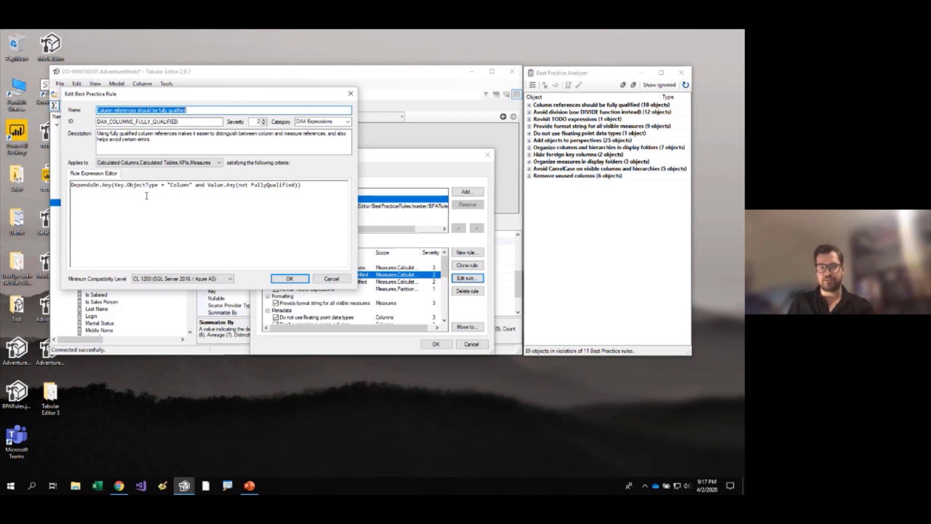
left_click(331, 279)
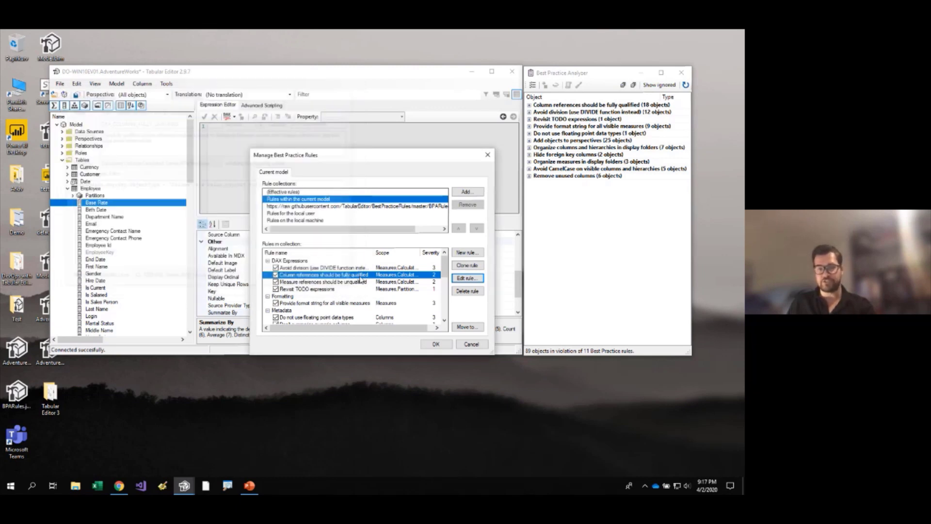
- Open the Don't summarize numeric columns rule from the current model's collection for editing and enlarge the rule editor
left_click(329, 207)
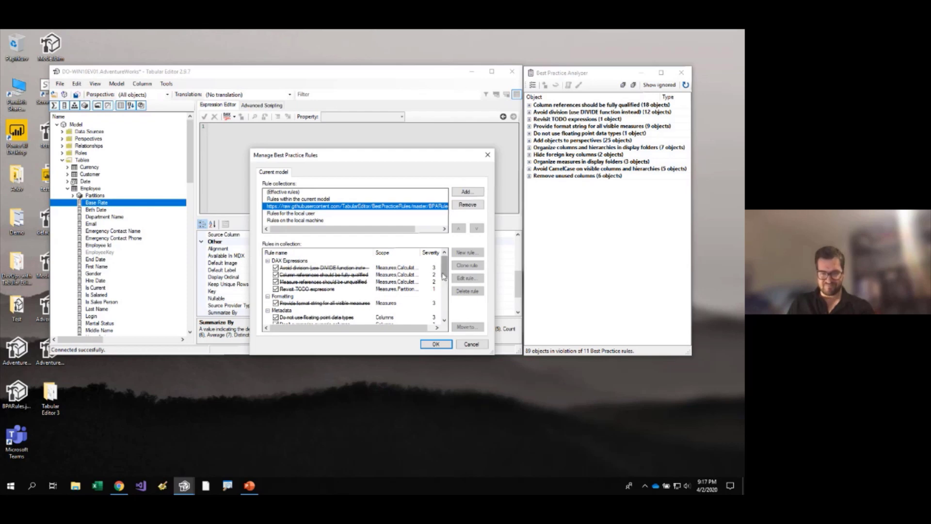
left_click(319, 200)
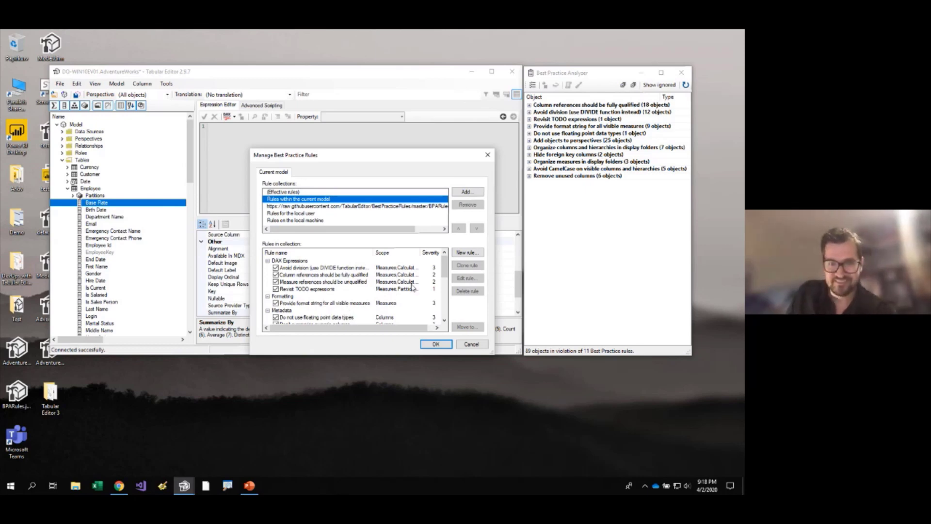
scroll(442, 279, "down", 1)
scroll(442, 279, "down", 2)
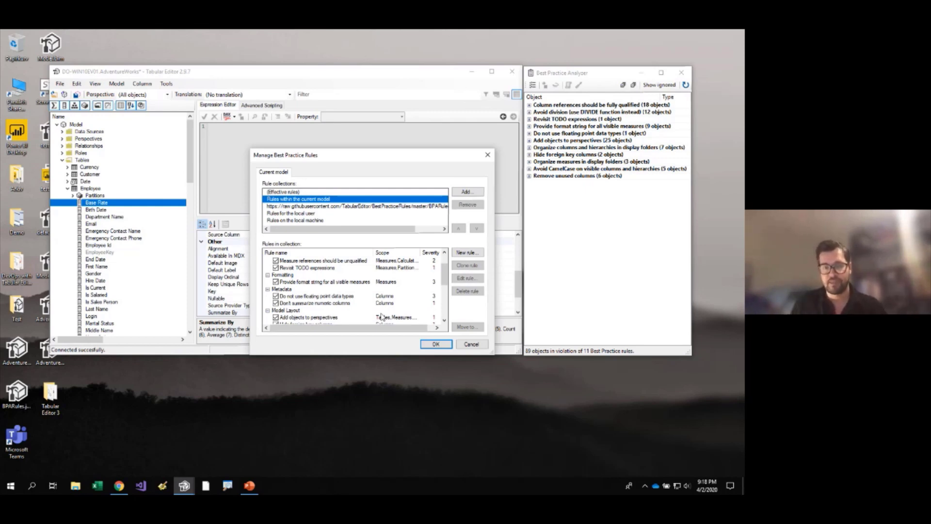
left_click(311, 304)
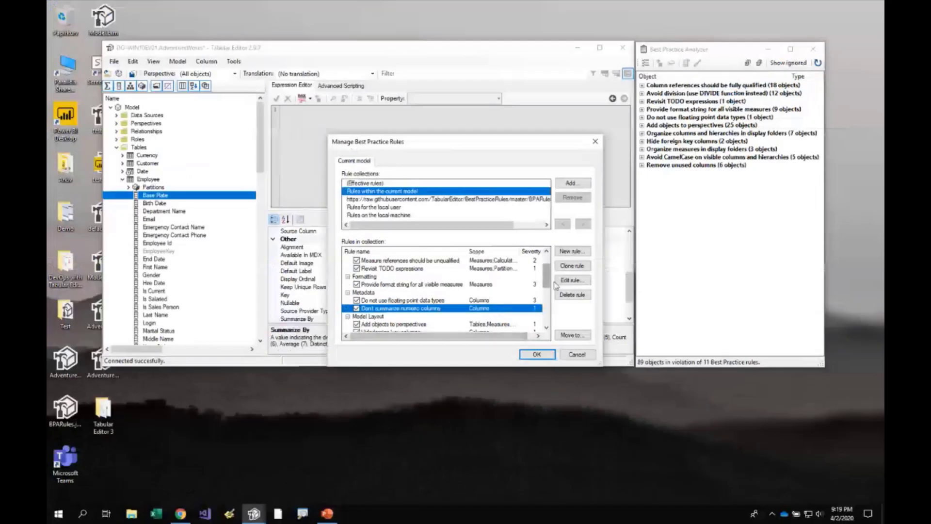
left_click(563, 281)
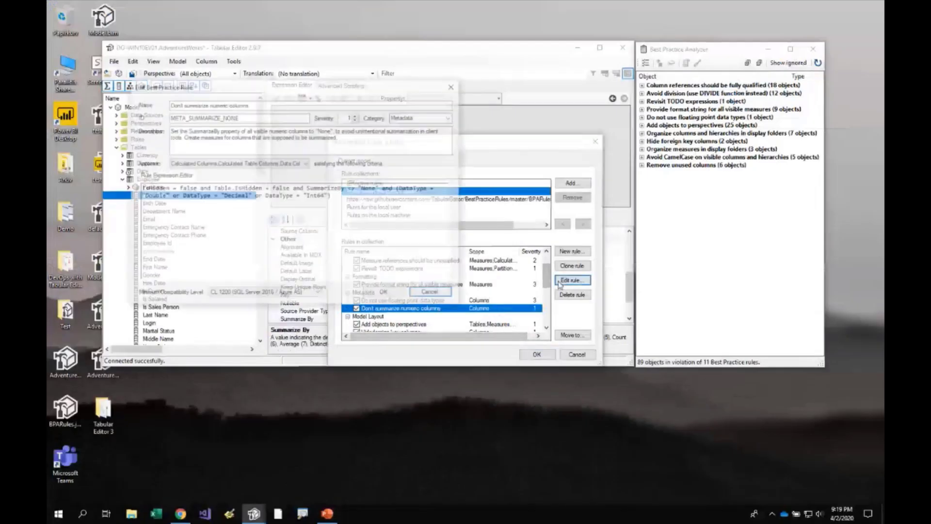
left_click_drag(457, 304, 552, 345)
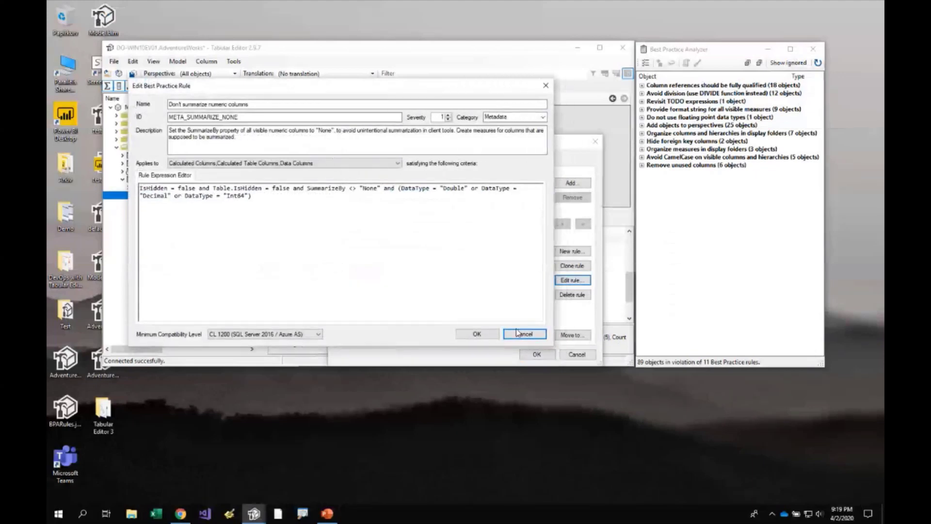
- Split the Don't summarize numeric columns expression into four lines, starting a new line before each top-level "and"
left_click(199, 188)
key("Return")
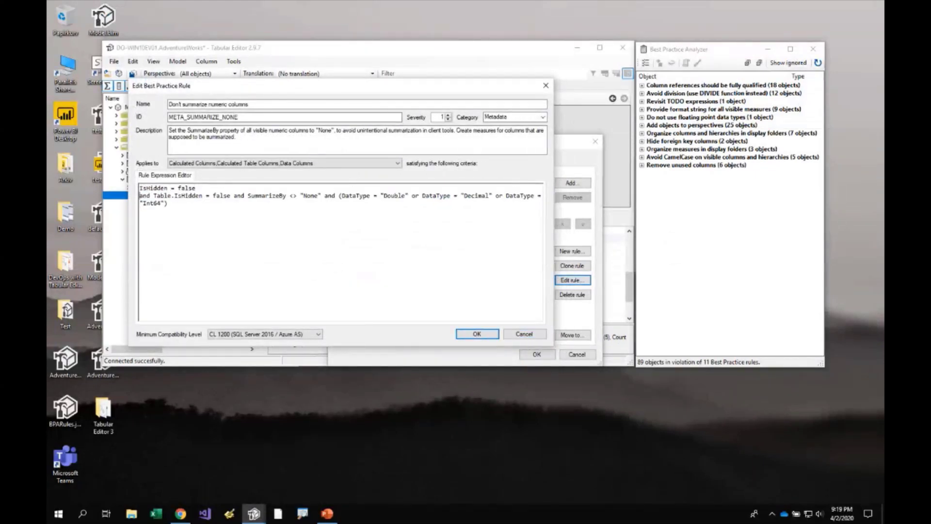
left_click(235, 195)
key("Return")
left_click(229, 203)
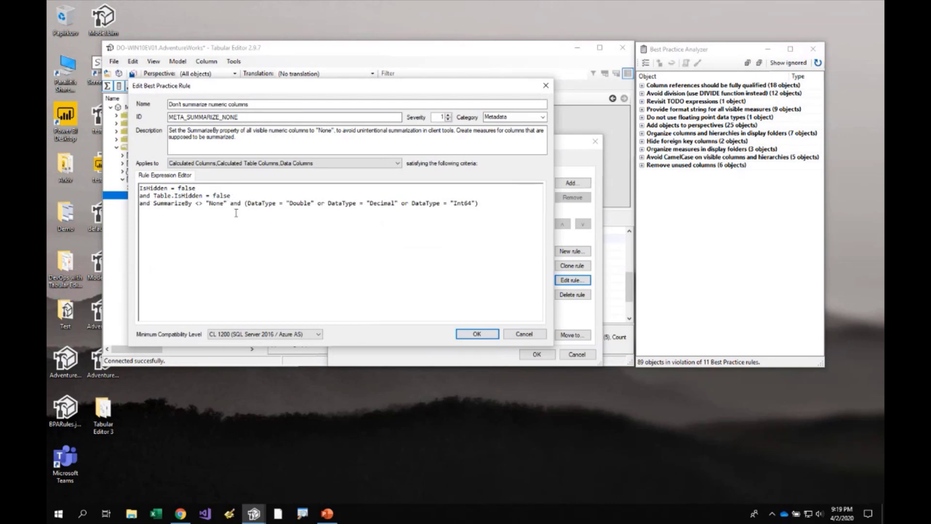
key("Return")
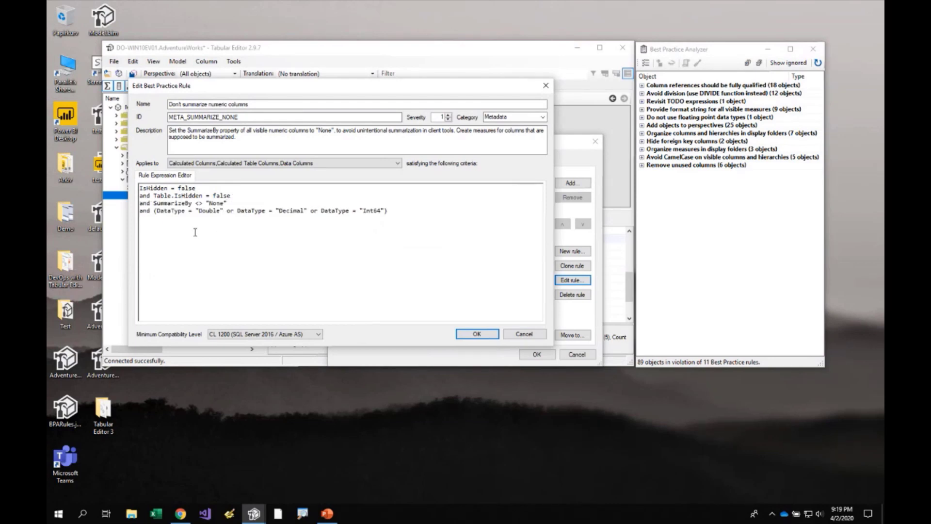
left_click(447, 221)
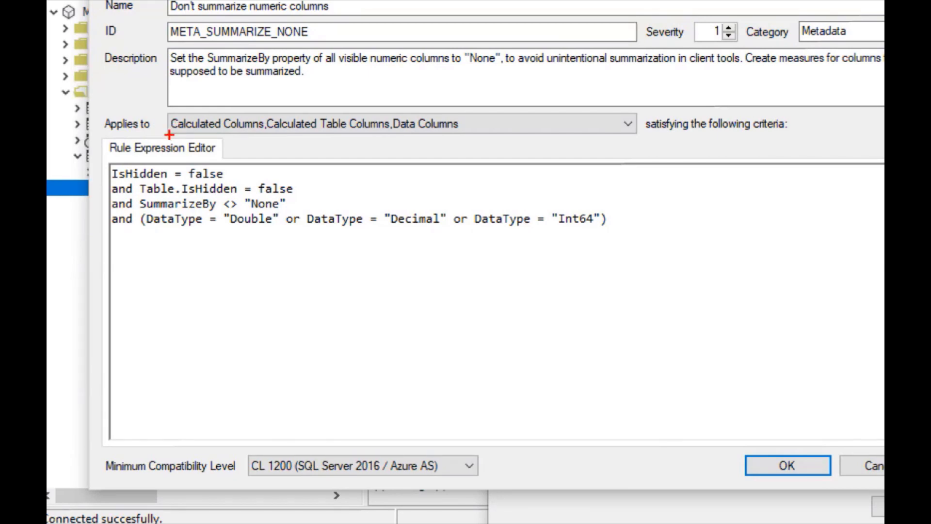
- Examine the rule's applicable column types and its IsHidden, Table.IsHidden, SummarizeBy and DataType conditions
left_click_drag(170, 136, 474, 131)
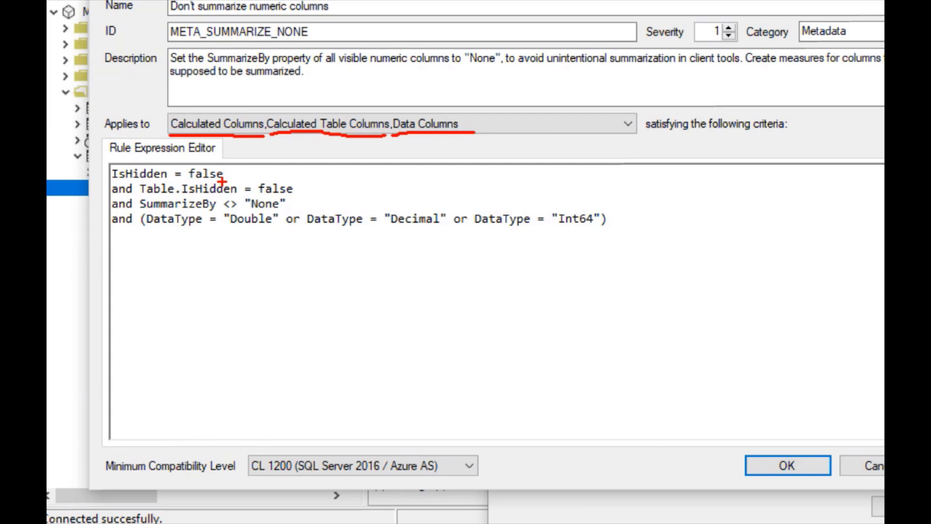
left_click_drag(224, 180, 104, 185)
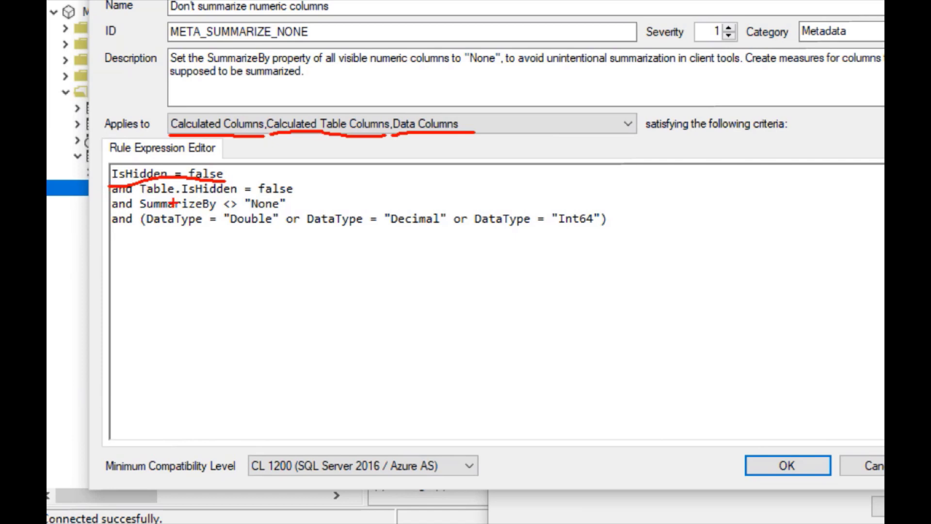
key("Escape")
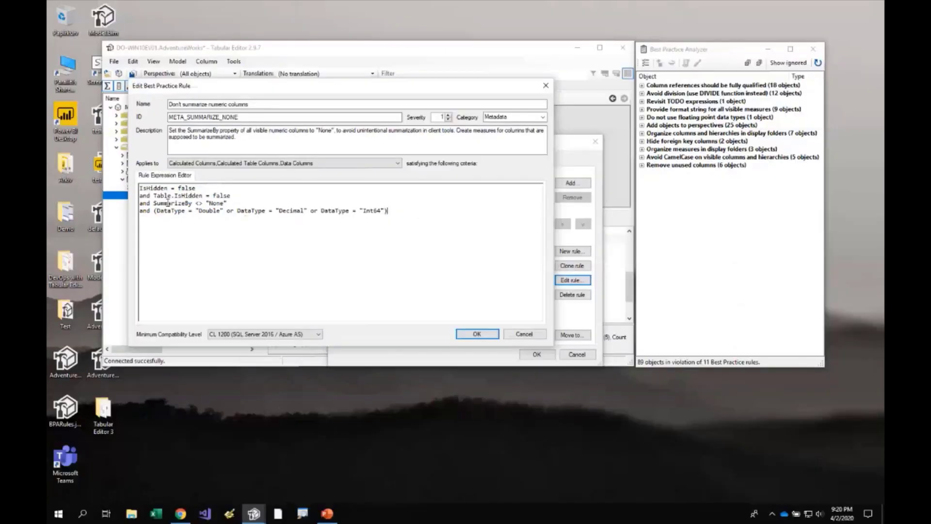
key("ctrl+1")
left_click(164, 210)
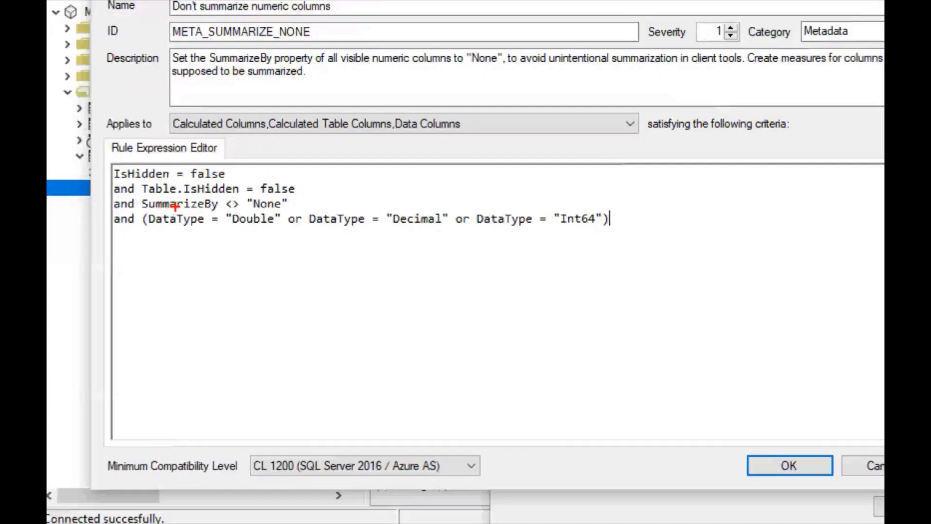
left_click_drag(144, 196, 309, 192)
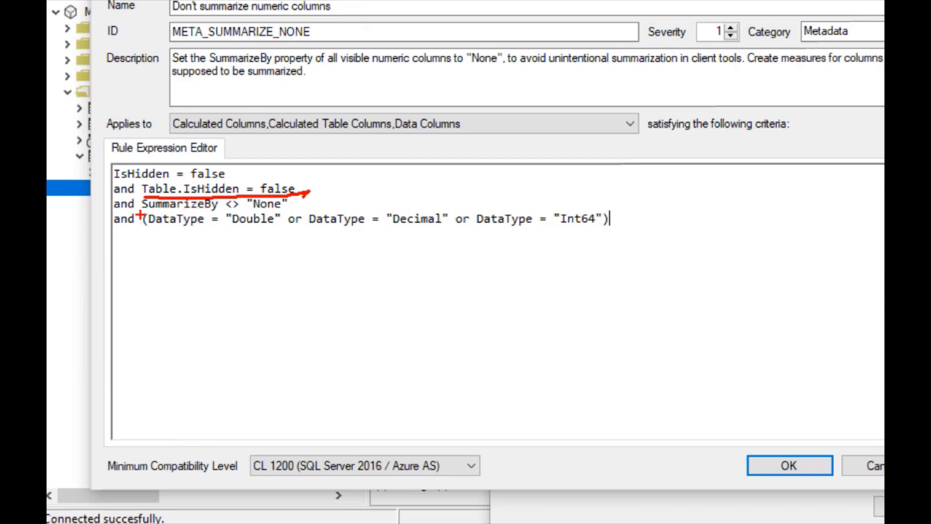
left_click_drag(141, 215, 293, 209)
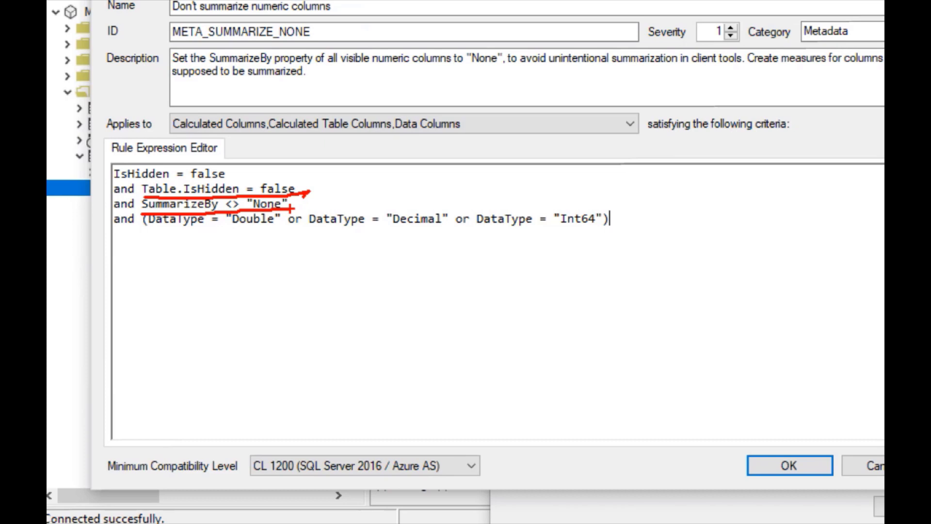
left_click_drag(141, 228, 287, 227)
key("Escape")
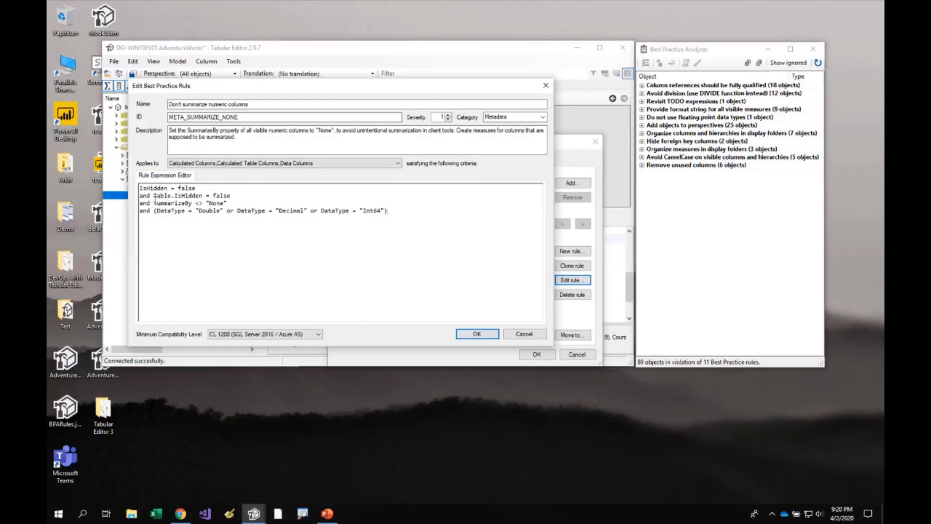
key("ctrl+1")
left_click(158, 226)
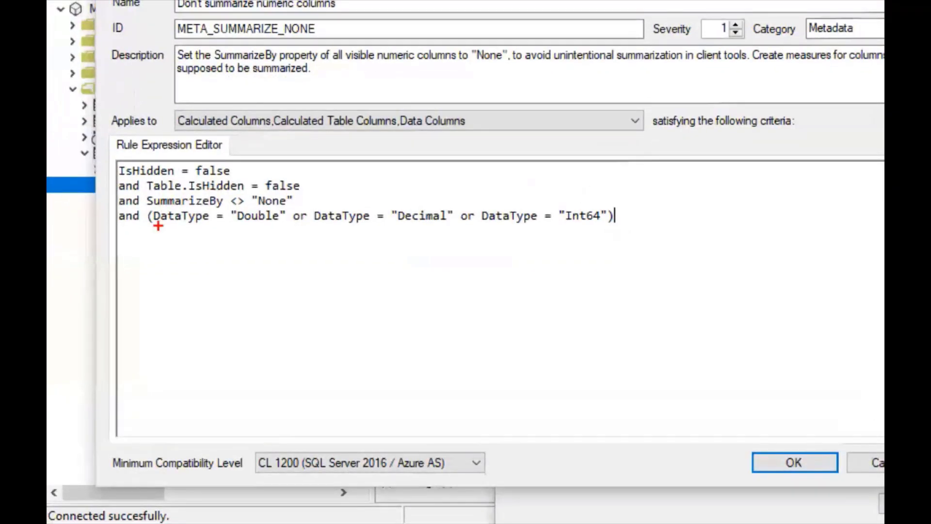
mouse_move(149, 230)
left_mouse_down()
mouse_move(657, 230)
mouse_move(614, 230)
left_mouse_up()
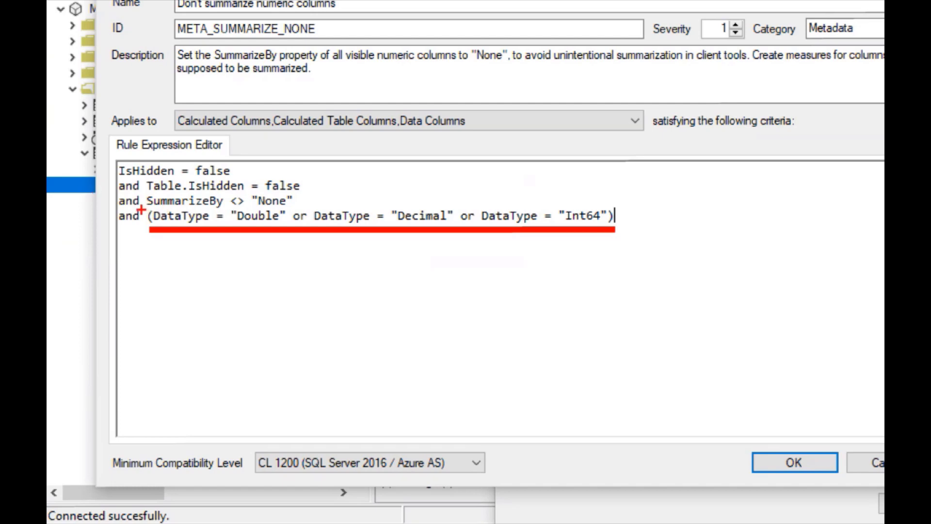
left_click_drag(145, 209, 184, 209)
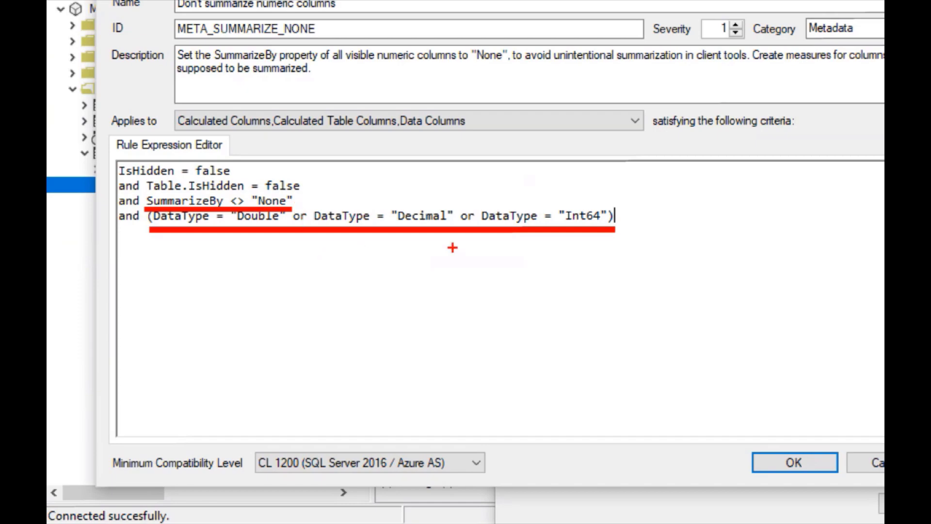
- Save the reformatted Don't summarize numeric columns rule and accept the changes to the best practice rules
key("Escape")
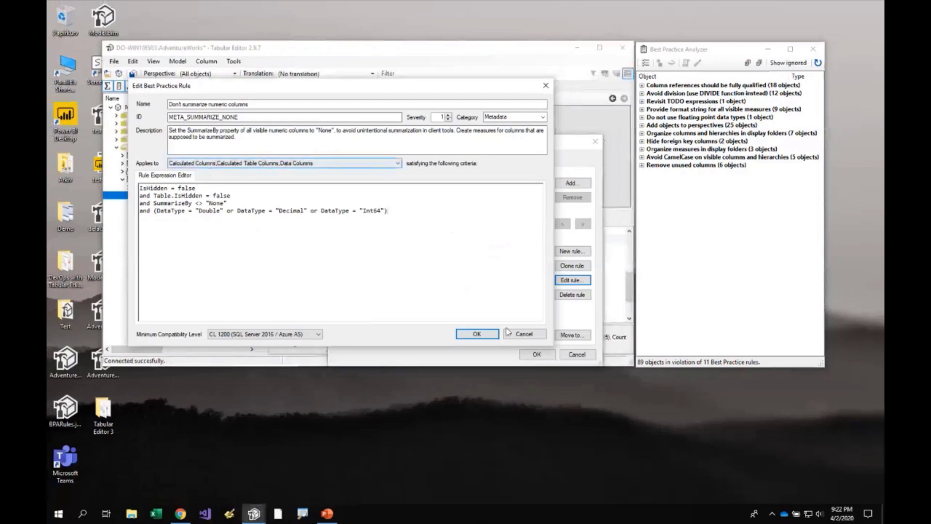
left_click(477, 334)
left_click(536, 354)
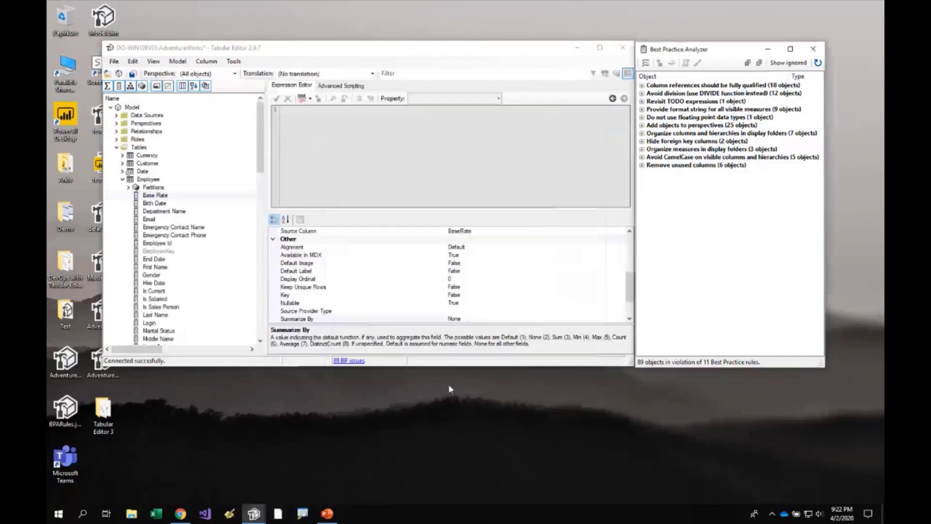
- Clone the Don't summarize numeric columns rule from the current model's collection into Rules for the local user and accept the rule changes
left_click(645, 63)
left_click(405, 199)
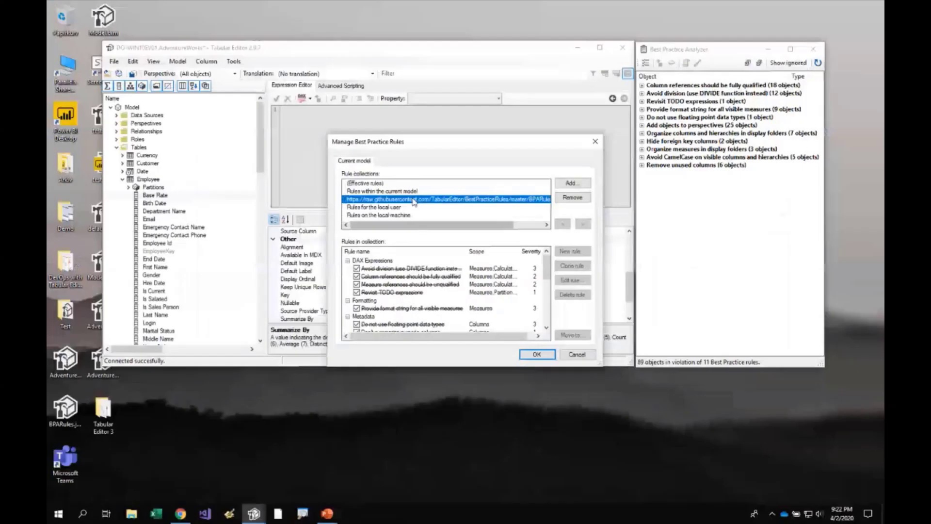
left_click(343, 127)
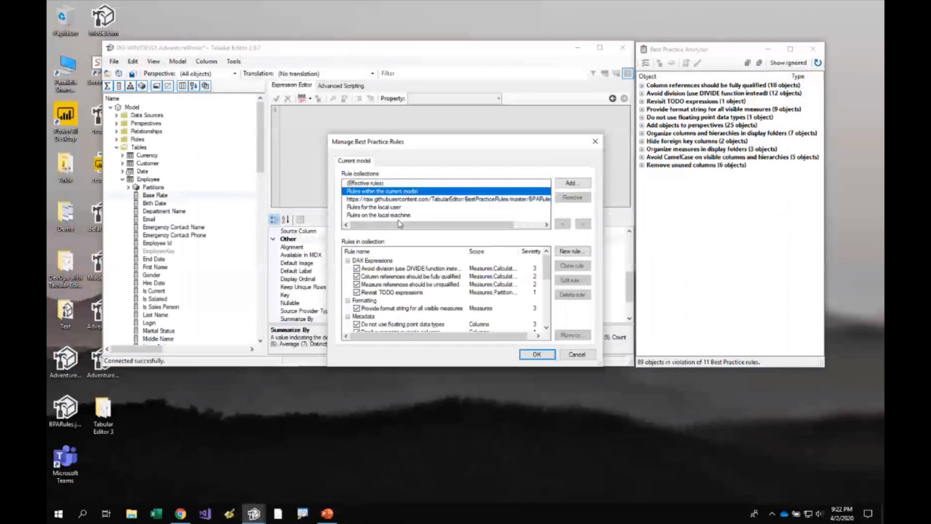
scroll(409, 303, "down", 1)
left_click(404, 308)
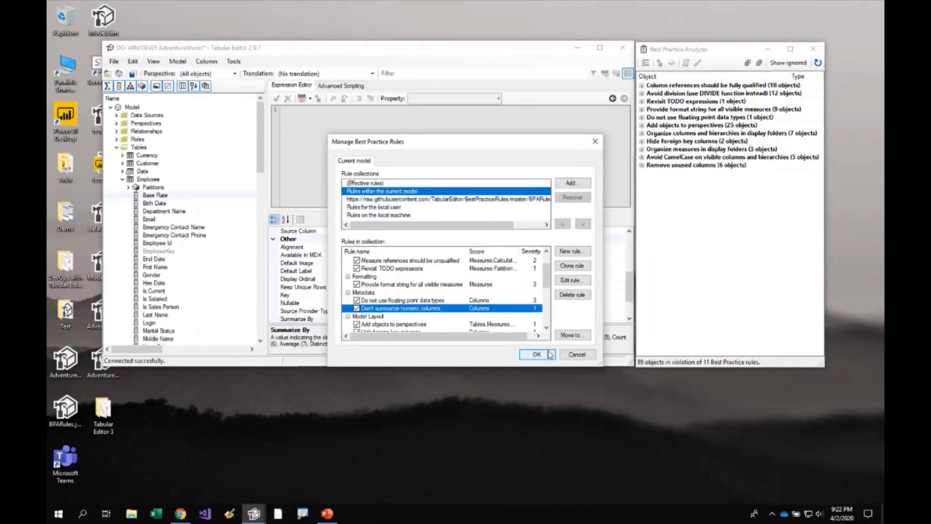
left_click(568, 336)
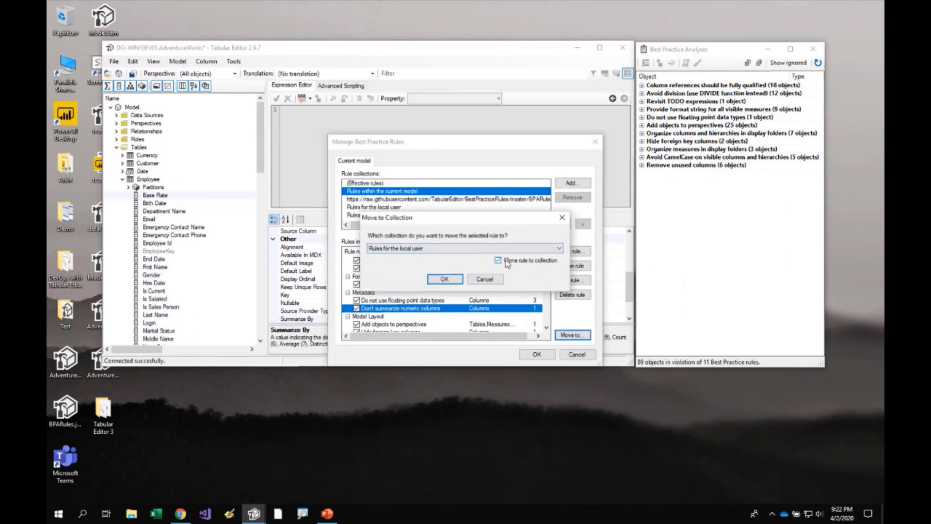
left_click(438, 249)
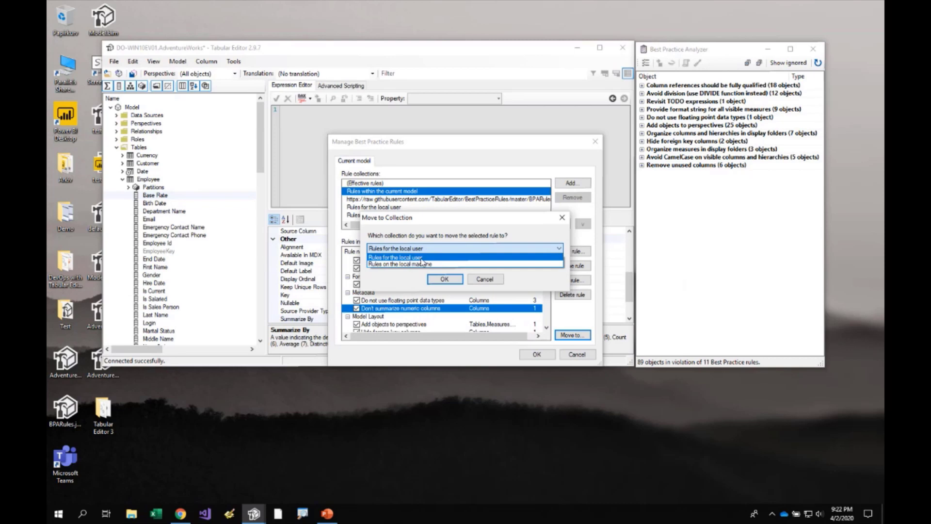
left_click(423, 257)
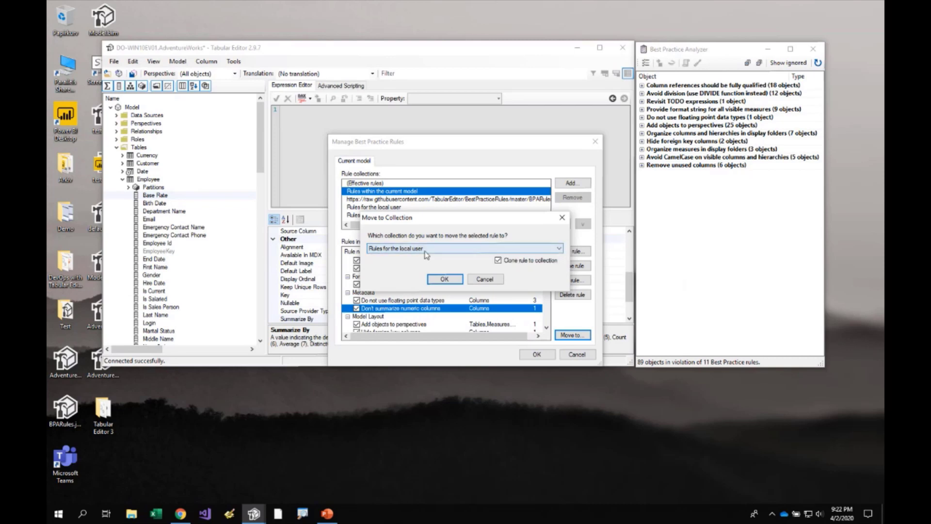
left_click(446, 281)
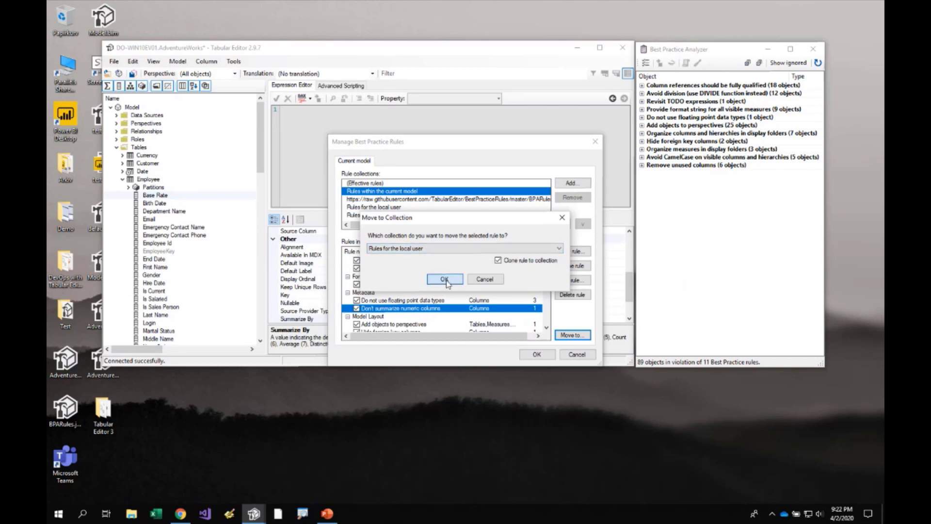
left_click(537, 355)
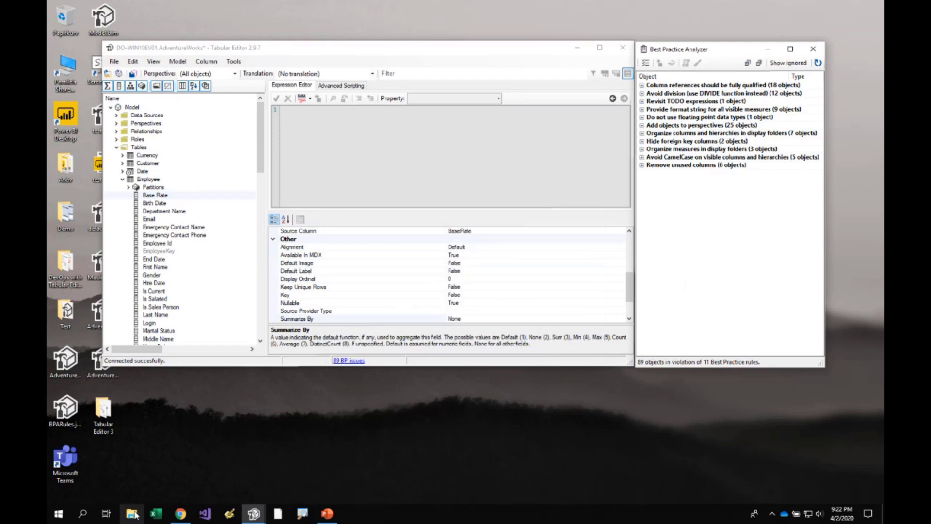
- Switch to File Explorer and go to the %localappdata%\TabularEditor folder
left_click(132, 514)
left_click(436, 136)
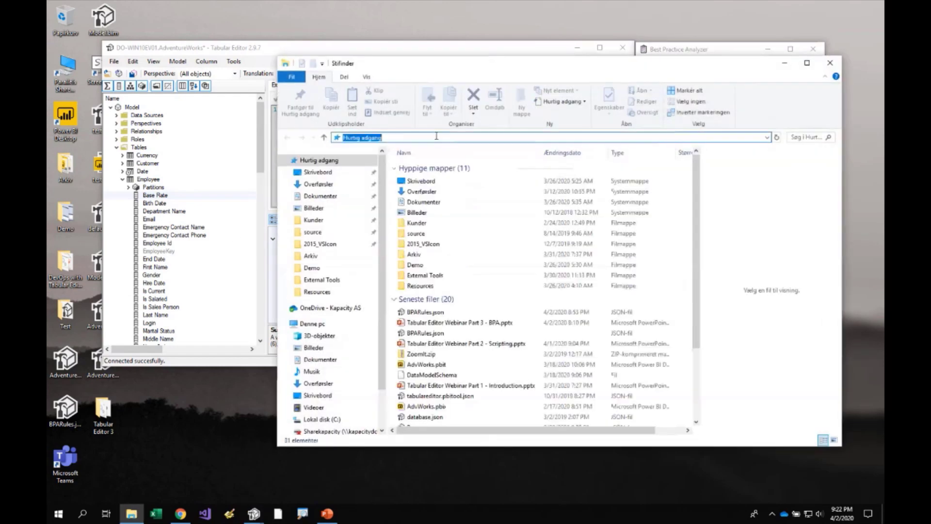
type("%l")
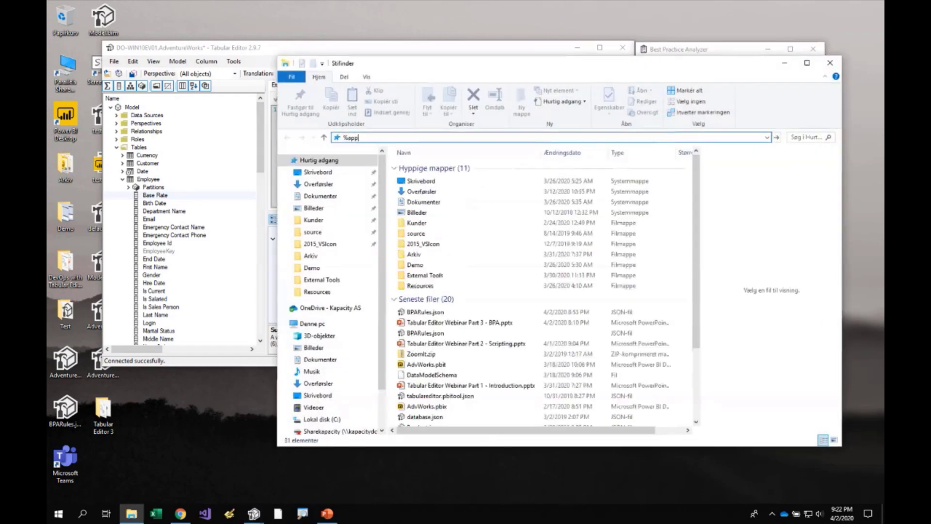
type("ocalappdata%\\TabularEditor")
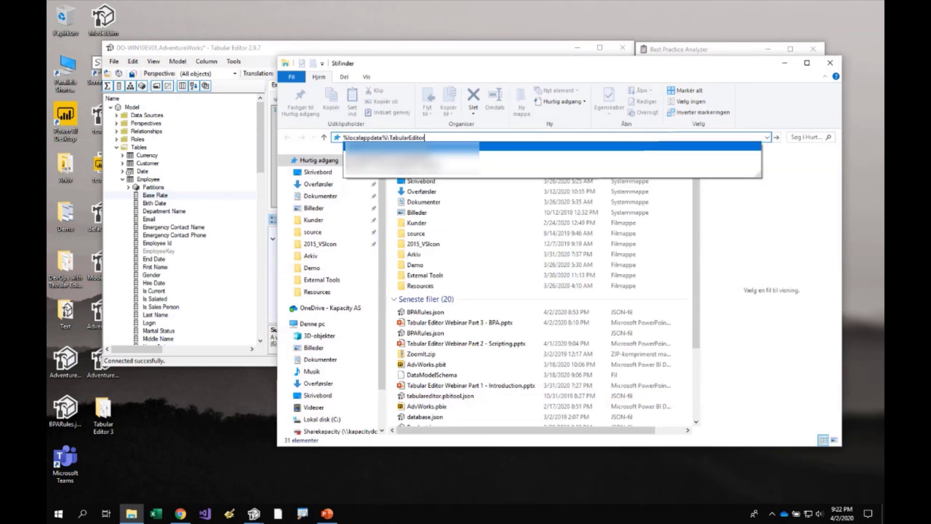
key("Return")
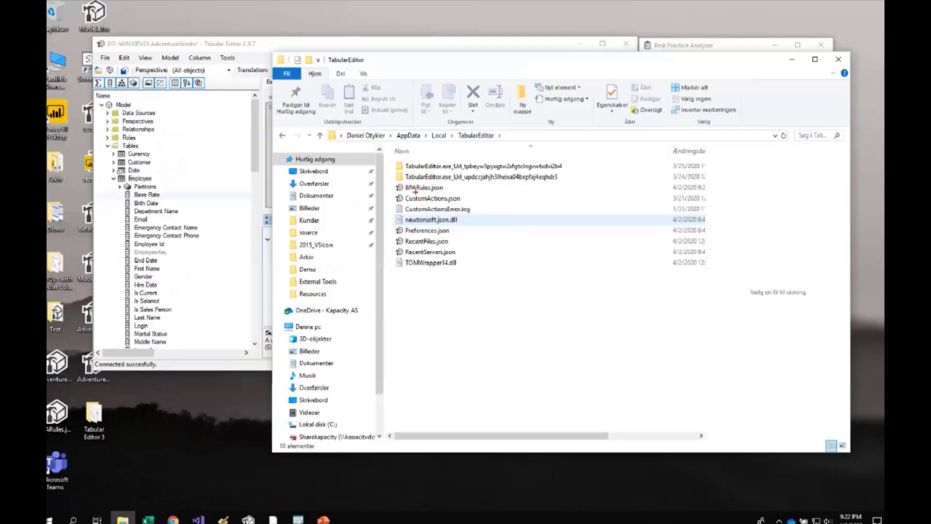
- Open BPARules.json from the TabularEditor folder in Programmer's Notepad and maximize its window
right_click(443, 190)
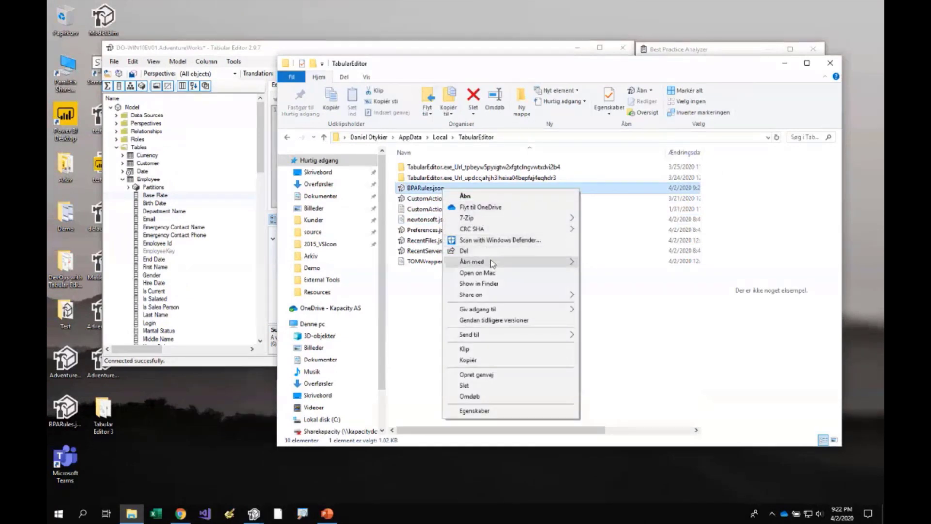
mouse_move(493, 263)
left_click(610, 286)
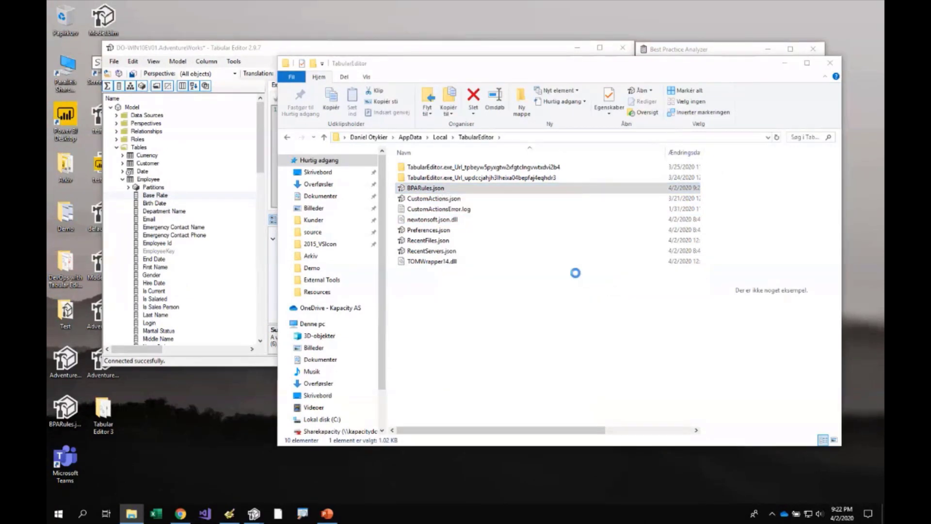
left_click_drag(381, 97, 369, 79)
double_click(369, 79)
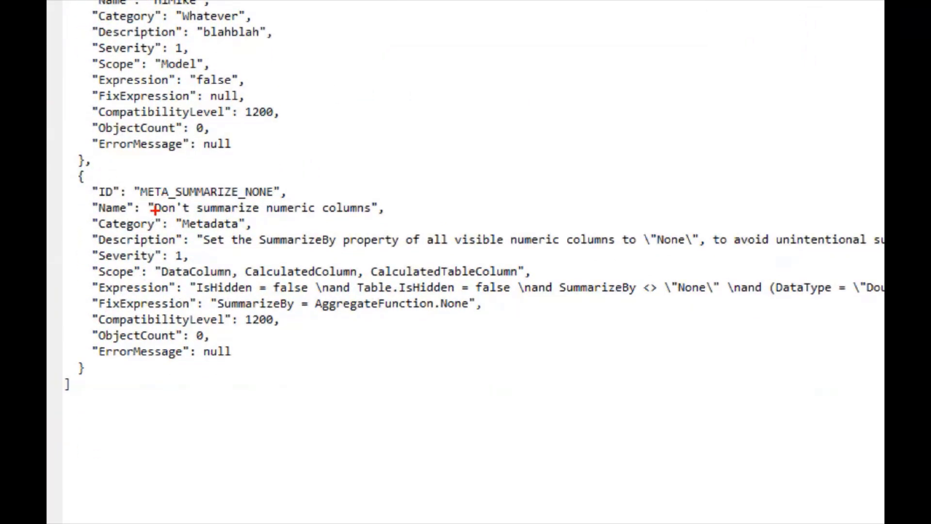
- Examine the Name, Description, Scope, Expression and FixExpression properties of the META_SUMMARIZE_NONE rule in BPARules.json
left_click_drag(155, 214, 386, 214)
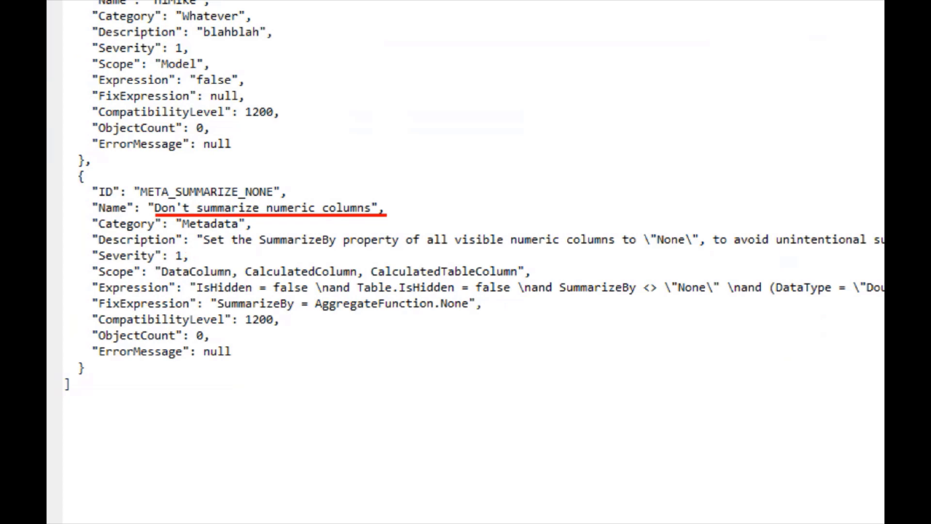
left_click_drag(200, 247, 284, 248)
mouse_move(156, 280)
left_mouse_down()
mouse_move(553, 279)
mouse_move(529, 280)
left_mouse_up()
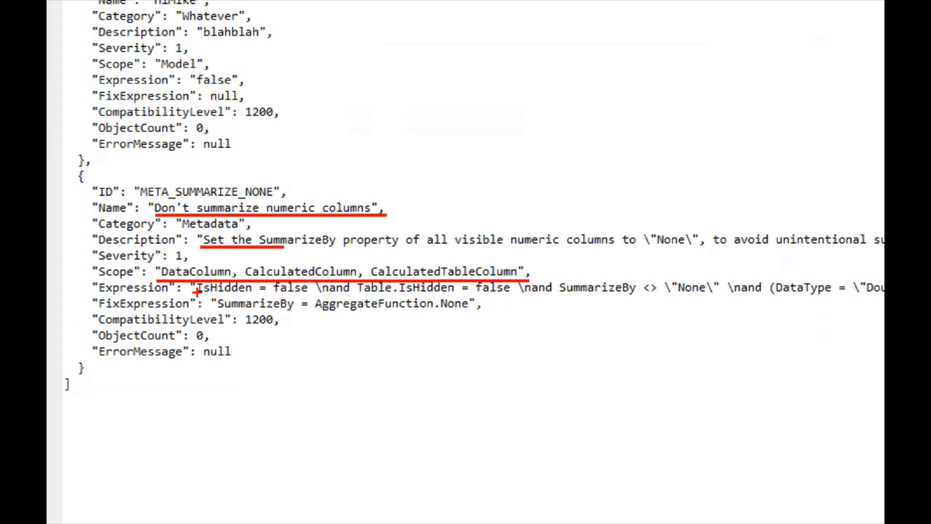
left_click_drag(193, 293, 857, 294)
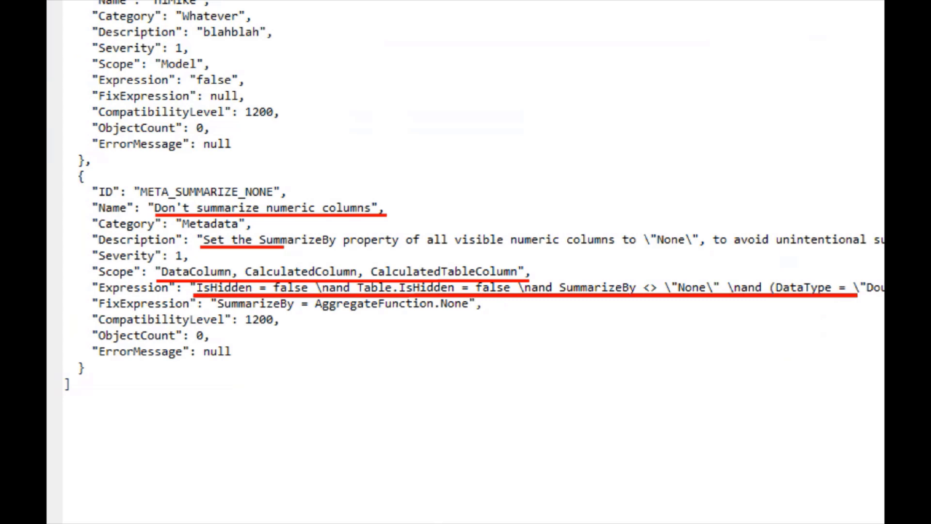
key("Escape")
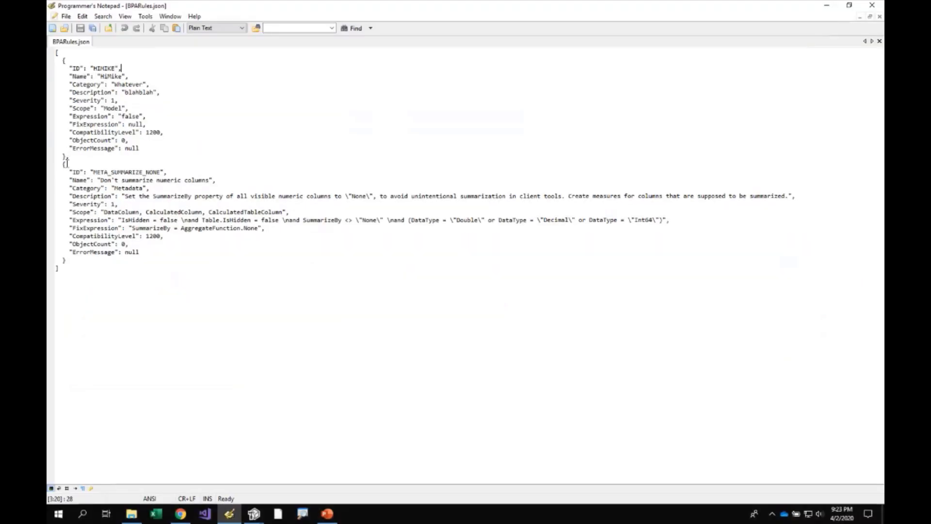
key("ctrl+1")
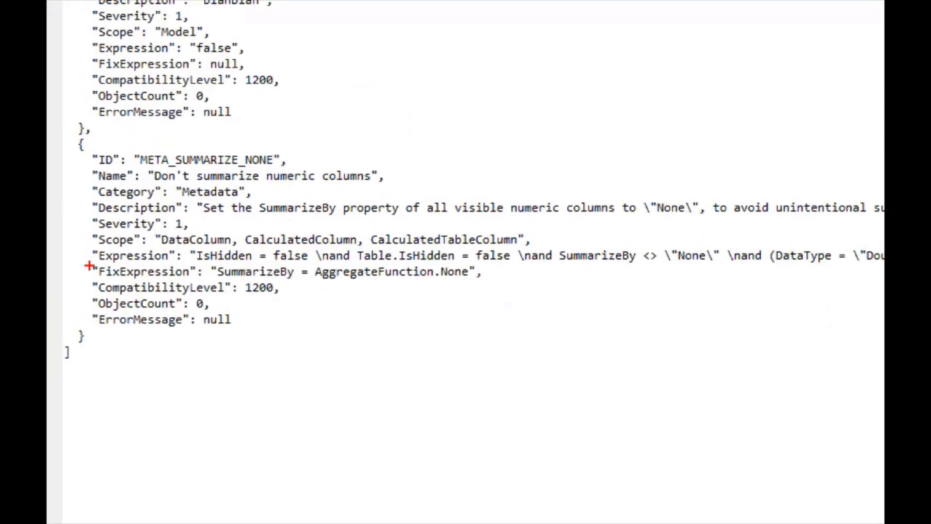
mouse_move(88, 262)
left_mouse_down()
mouse_move(372, 284)
mouse_move(497, 283)
left_mouse_up()
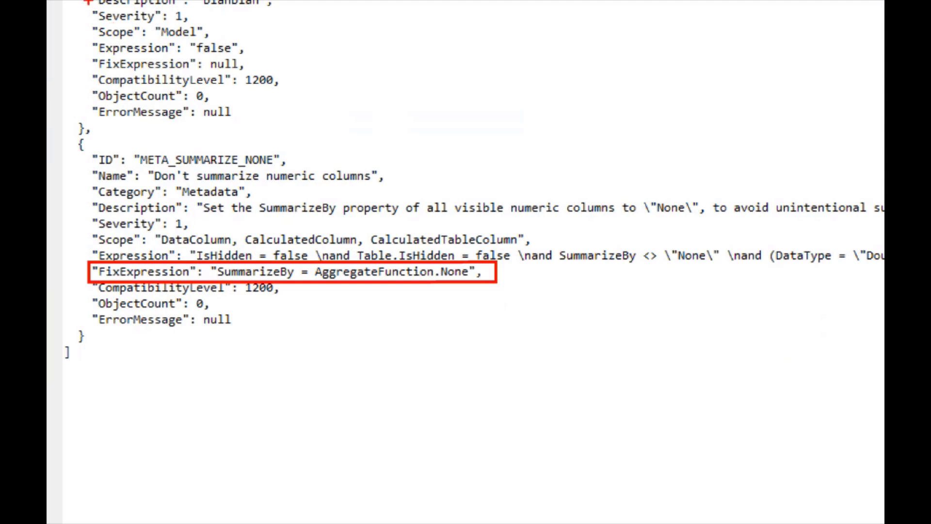
mouse_move(83, 53)
left_mouse_down()
mouse_move(277, 100)
mouse_move(262, 77)
mouse_move(270, 76)
left_mouse_up()
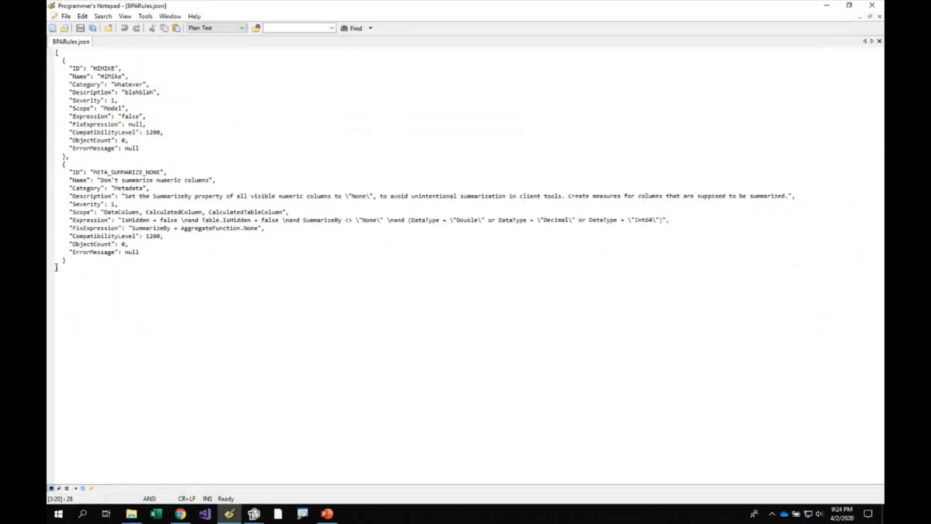
- Switch to Tabular Editor and examine the column references and SummarizeBy assignments in the generated fix script under Advanced Scripting
mouse_move(253, 513)
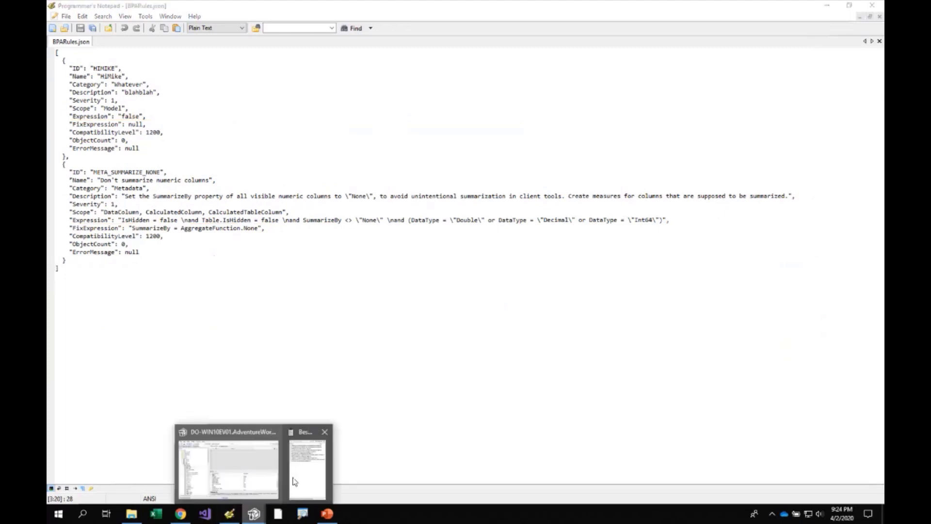
left_click(252, 472)
left_click(340, 86)
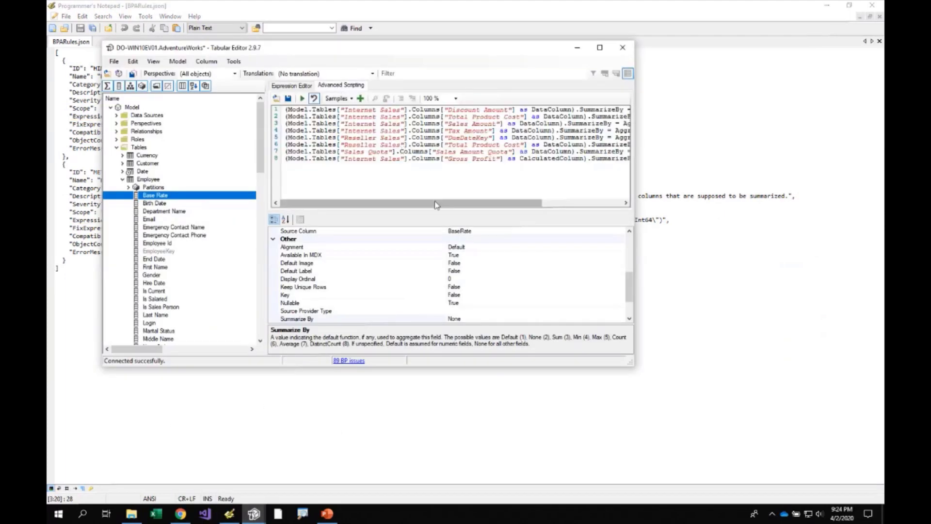
left_click_drag(440, 202, 522, 202)
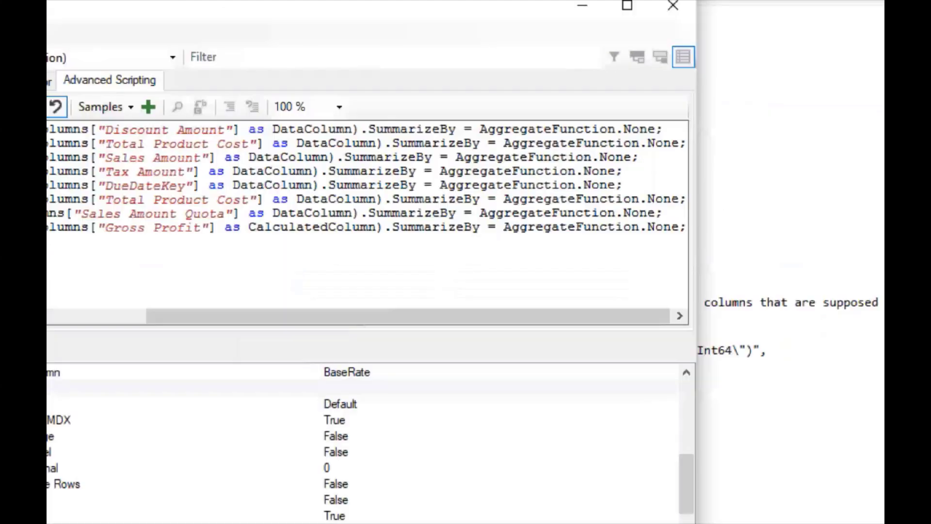
left_click(561, 93)
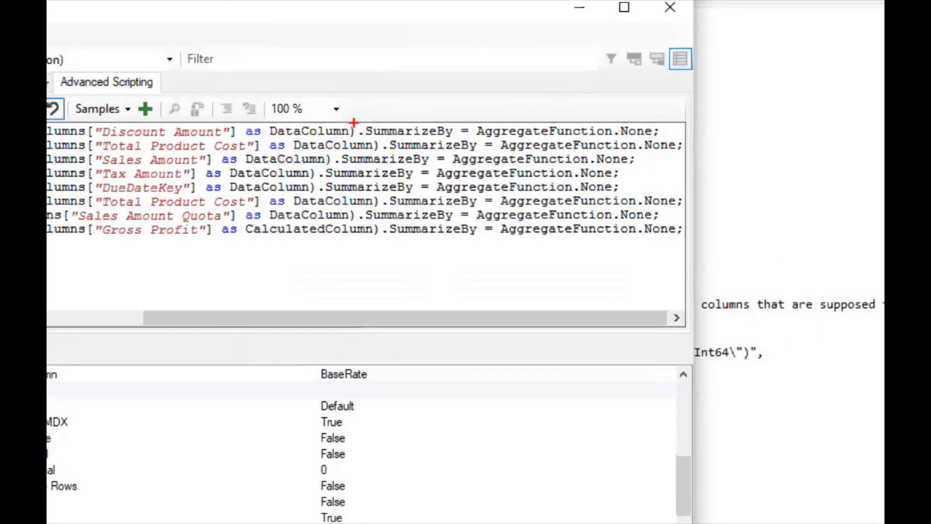
mouse_move(355, 123)
left_mouse_down()
mouse_move(426, 147)
mouse_move(674, 148)
mouse_move(666, 140)
left_mouse_up()
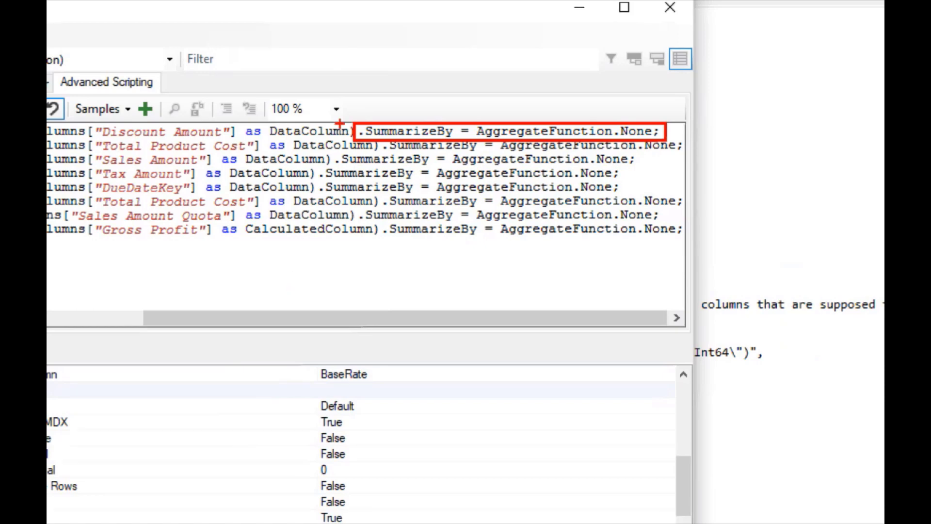
left_click_drag(352, 137, 47, 137)
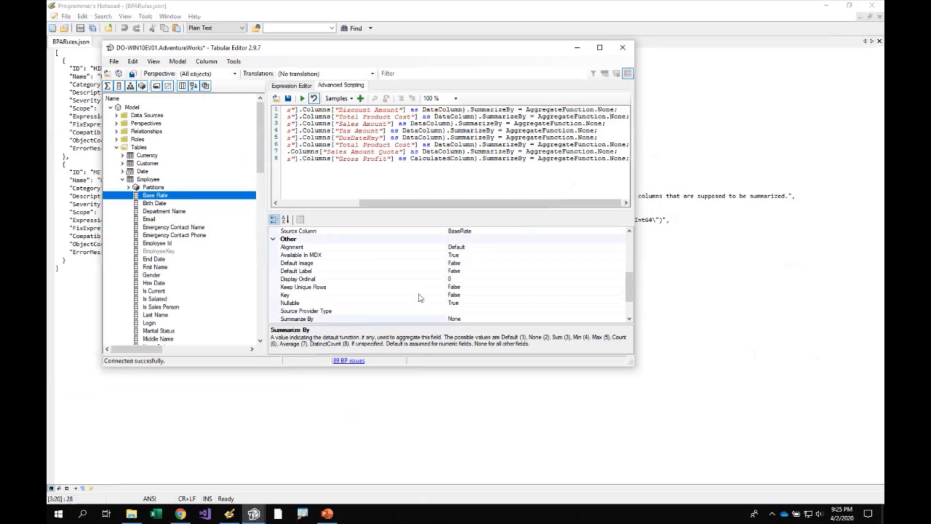
- Return to BPARules.json in Programmer's Notepad and examine both sides of the FixExpression assignment for META_SUMMARIZE_NONE
left_click(232, 514)
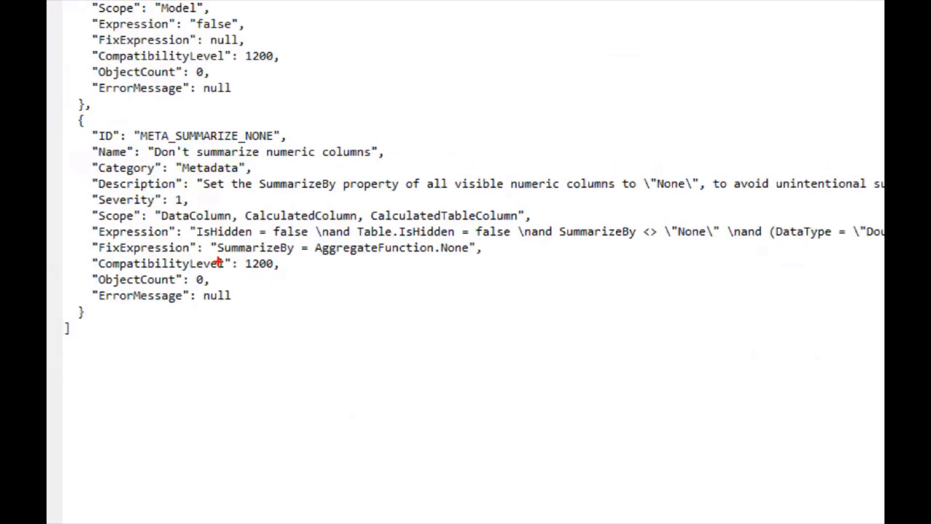
left_click_drag(215, 257, 478, 253)
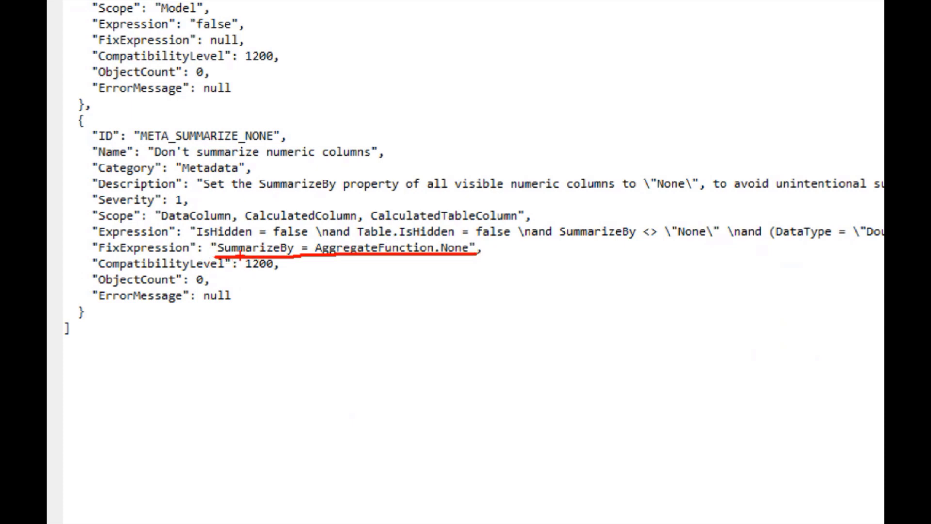
left_click_drag(218, 239, 295, 237)
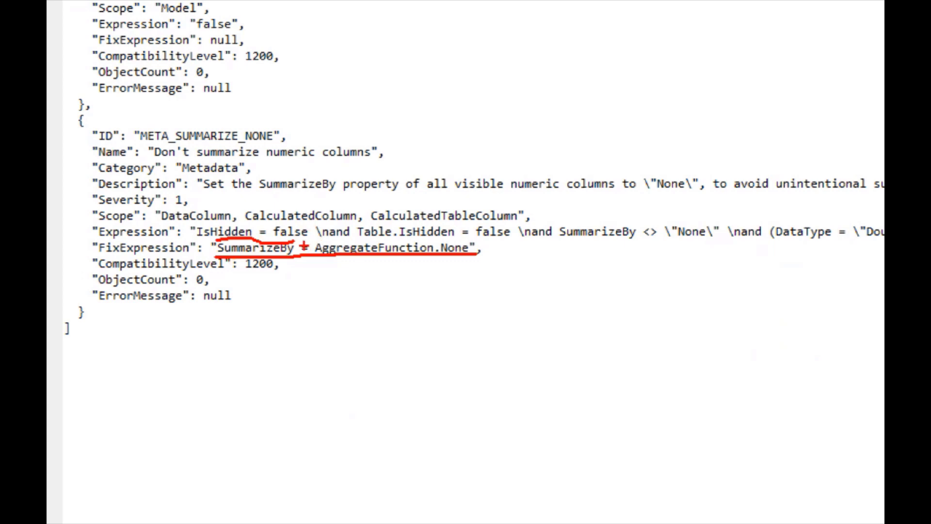
left_click_drag(306, 239, 470, 238)
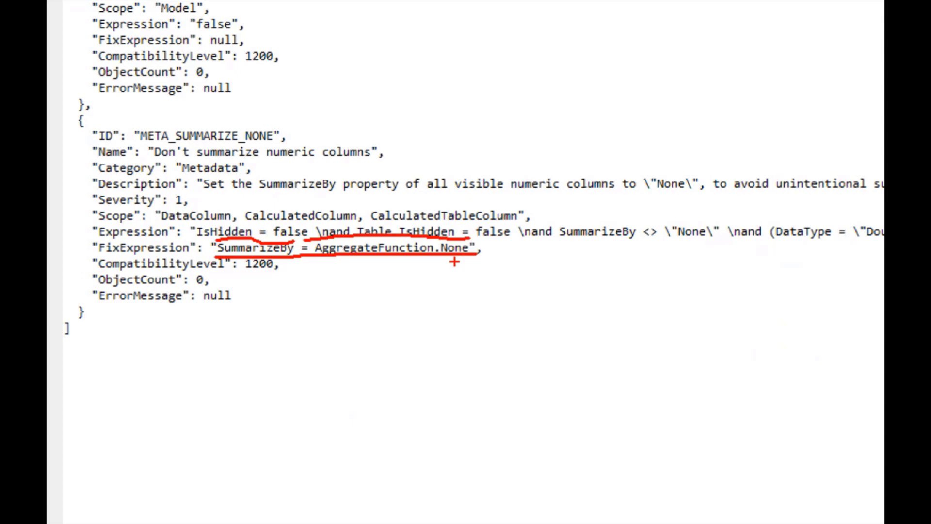
key("Escape")
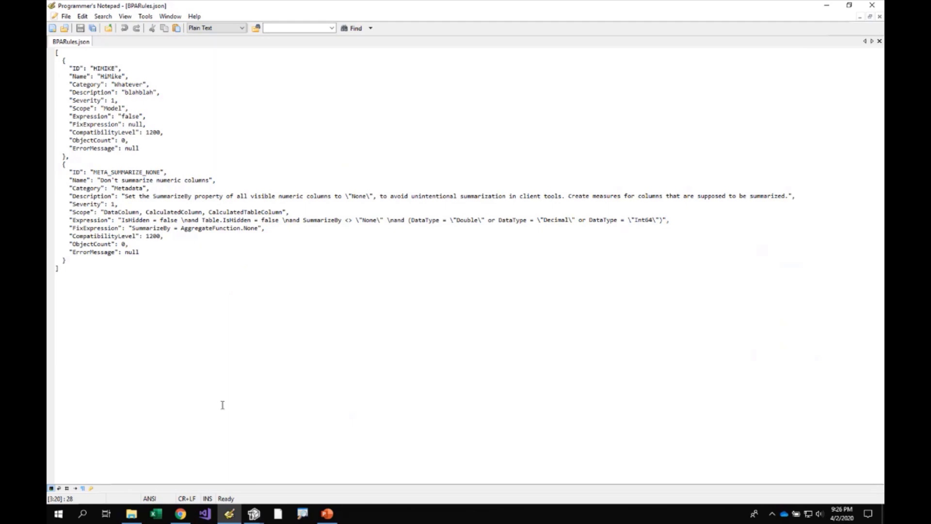
- Bring the Best Practice Analyzer and the Tabular Editor model window back in front of Programmer's Notepad
mouse_move(254, 513)
left_click(307, 449)
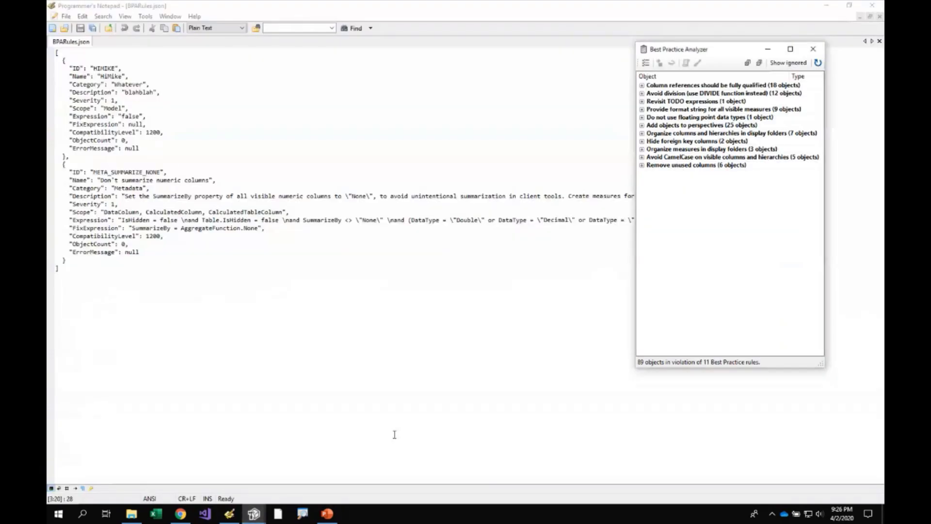
left_click(218, 451)
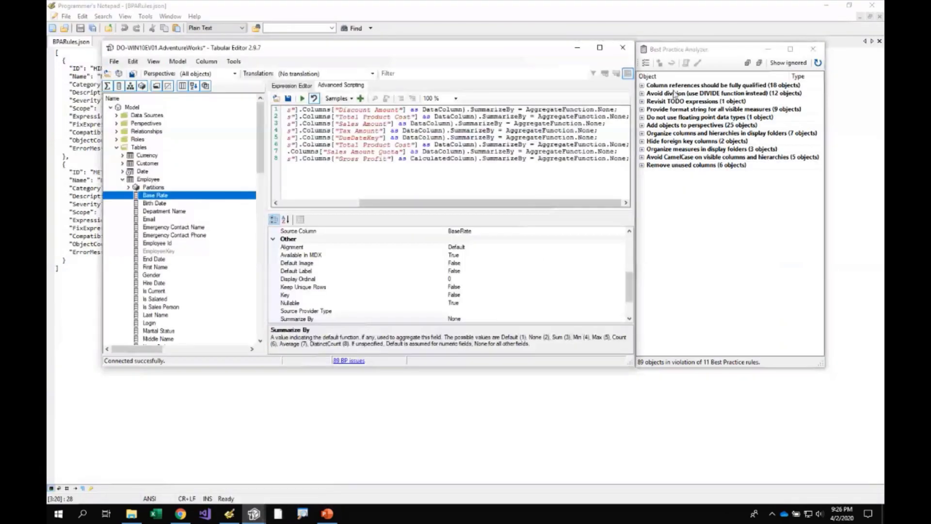
- Open the rule "Measure references should be unqualified" from the rules within the current model for editing
left_click(646, 64)
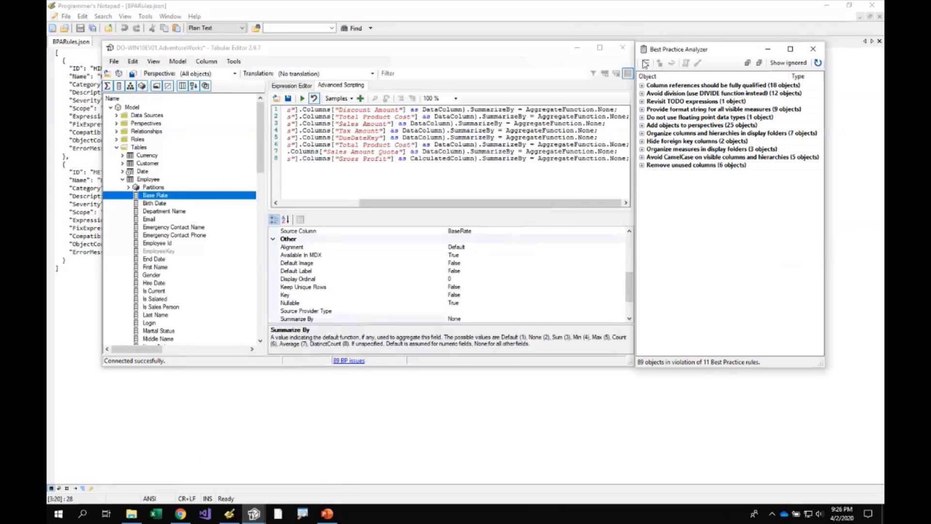
left_click(645, 64)
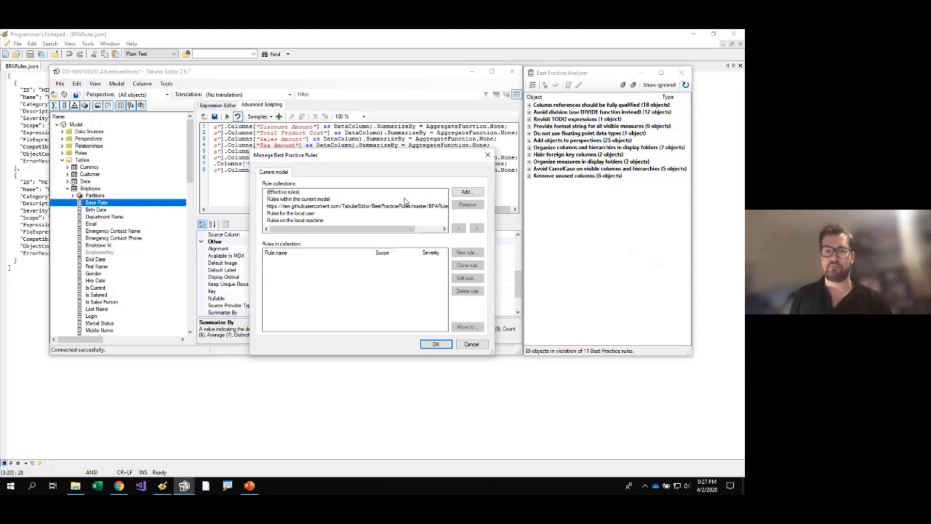
left_click(390, 213)
left_click(371, 199)
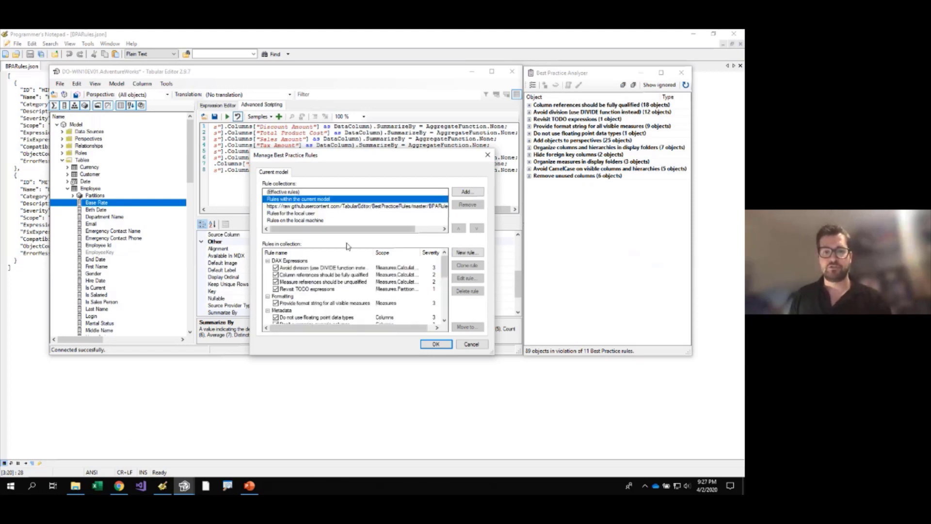
left_click(344, 282)
left_click(467, 278)
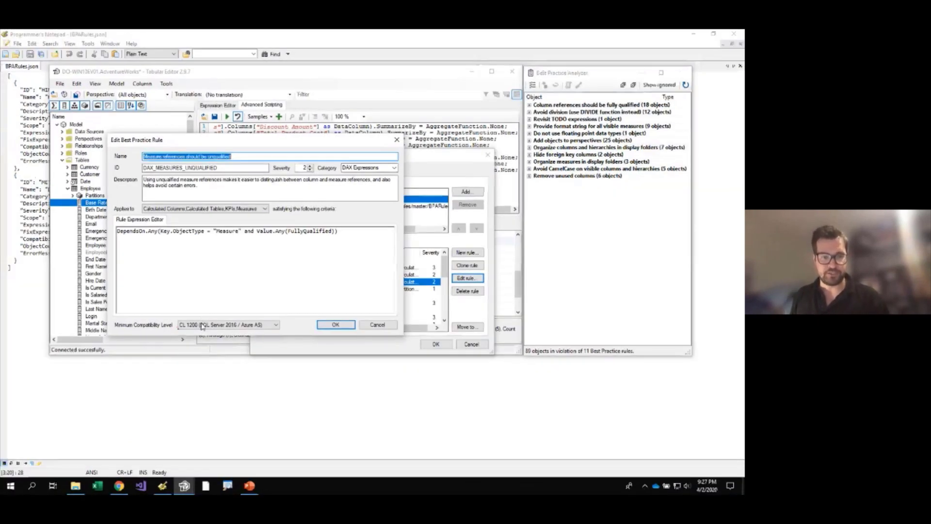
- Examine the available Minimum Compatibility Level options for the rule, especially CL 1470, and close the rule editor without changes
left_click(213, 339)
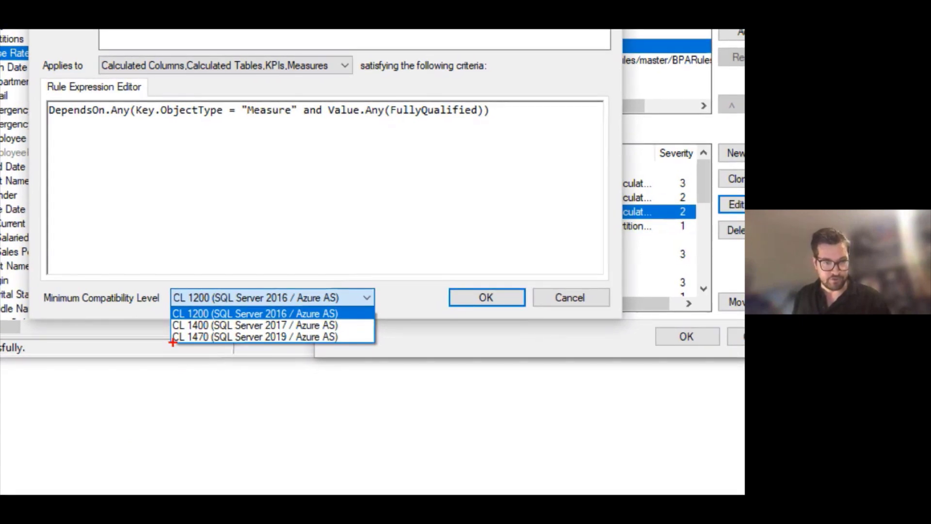
left_click_drag(172, 343, 196, 343)
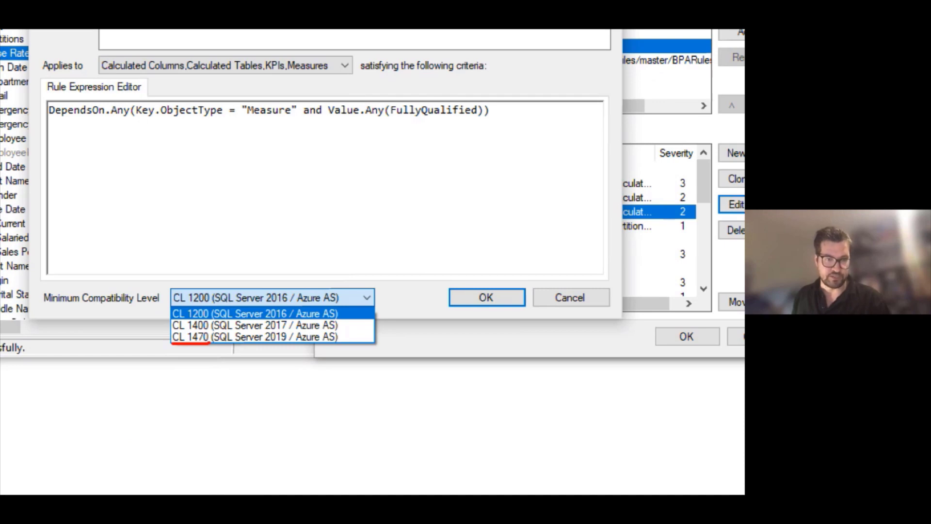
mouse_move(209, 342)
left_mouse_down()
mouse_move(210, 329)
mouse_move(191, 327)
mouse_move(164, 338)
mouse_move(176, 342)
left_mouse_up()
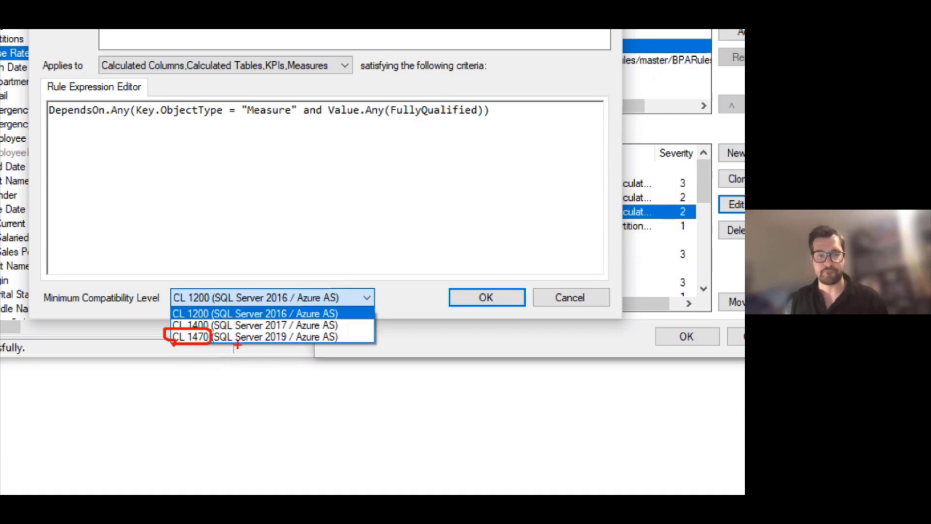
key("Escape")
key("Escape")
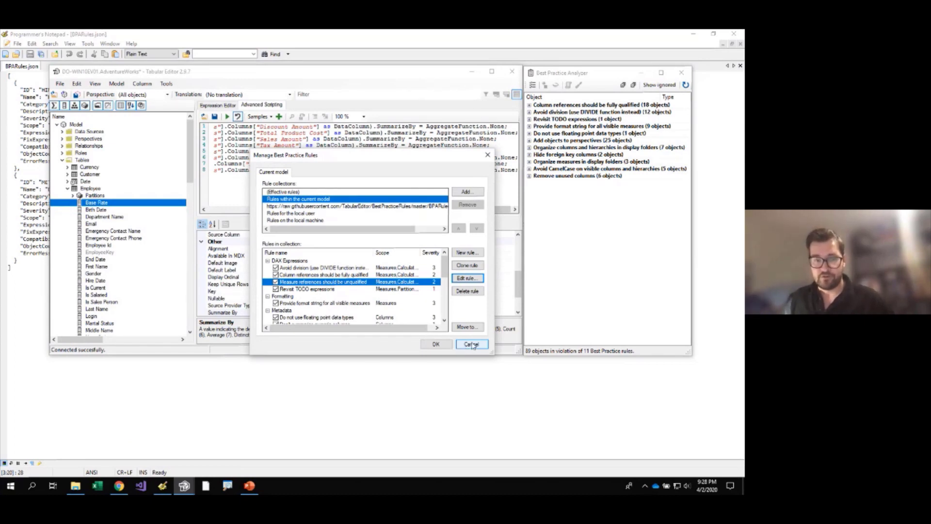
- Switch to the PowerPoint presentation and show the "Power BI remarks" slide full screen
left_click(249, 486)
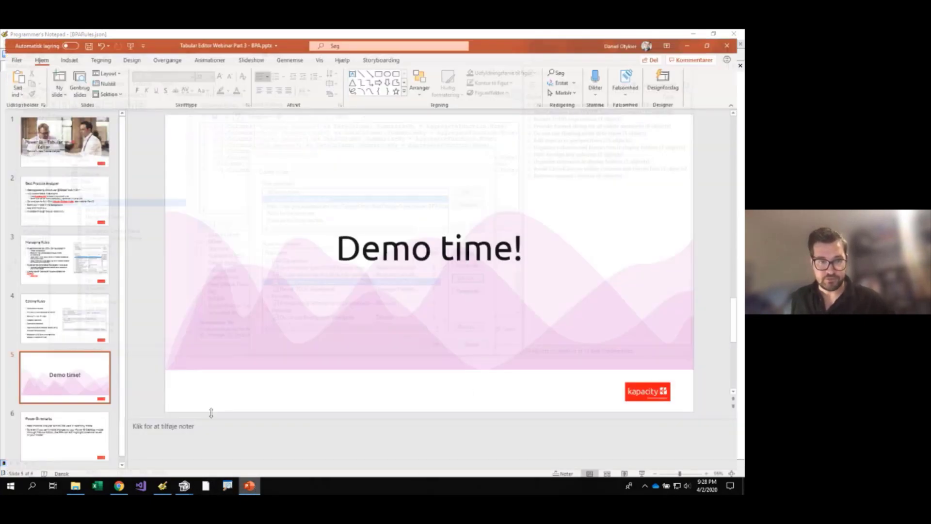
left_click(68, 439)
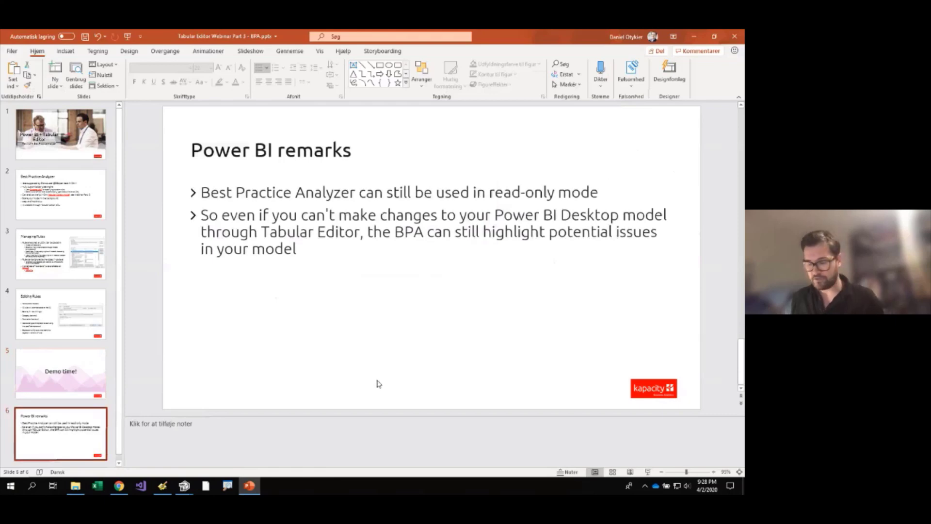
key("shift+F5")
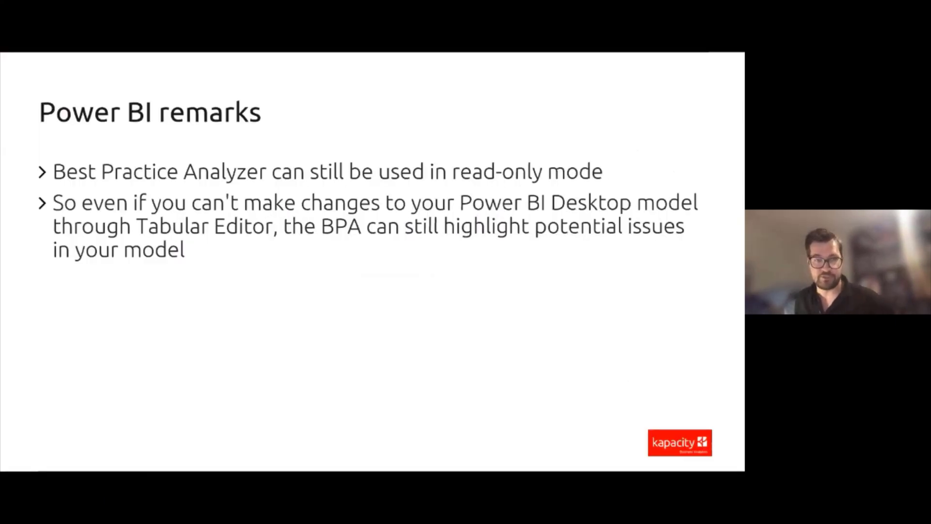
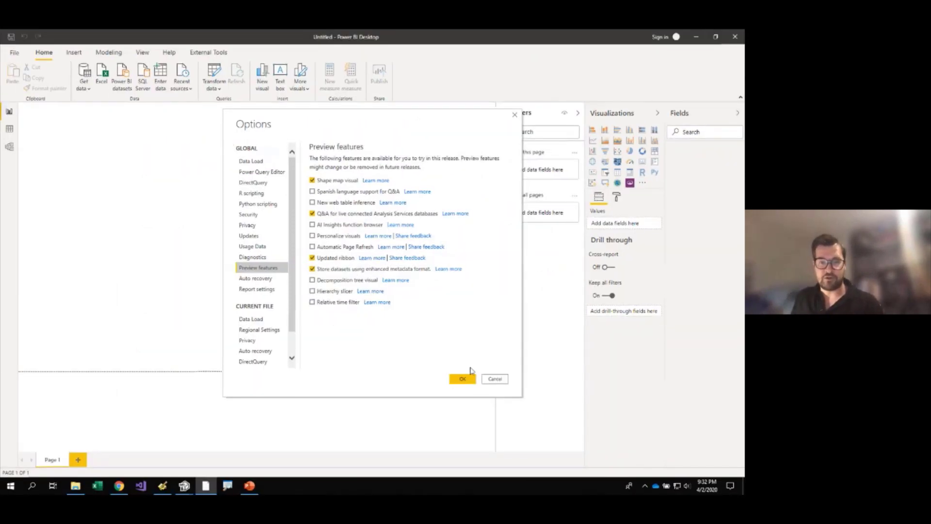
- Bring the Tabular Editor model window and the Best Practice Analyzer in front of Power BI Desktop
left_click(586, 492)
mouse_move(184, 486)
left_click(170, 441)
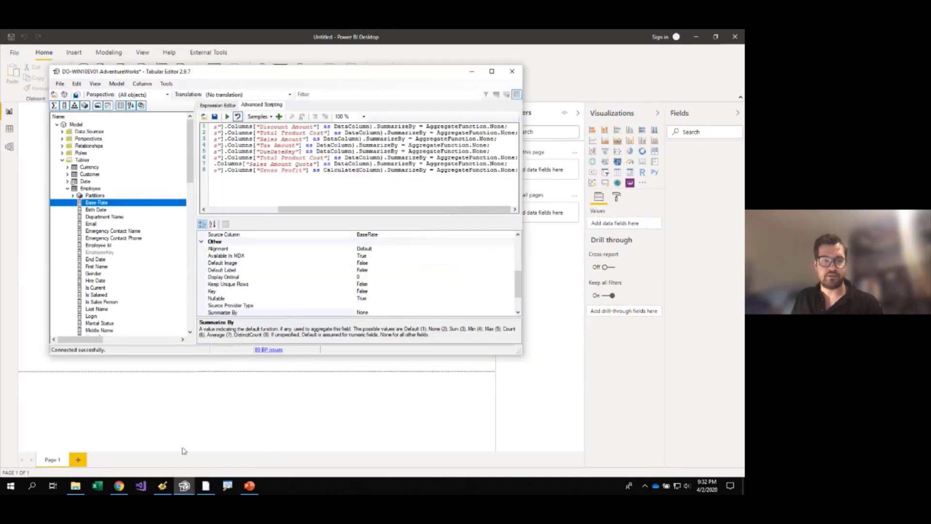
mouse_move(184, 485)
left_click(236, 460)
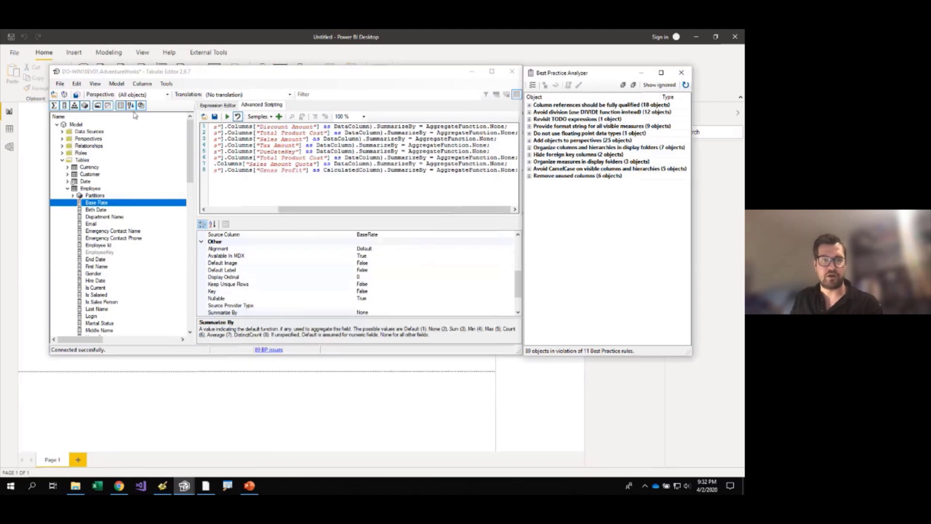
- Connect to the local instance localhost:55822.Untitled.pbix with Integrated Security, discarding unsaved model changes and accepting the Power BI warning
left_click(67, 92)
left_click(64, 94)
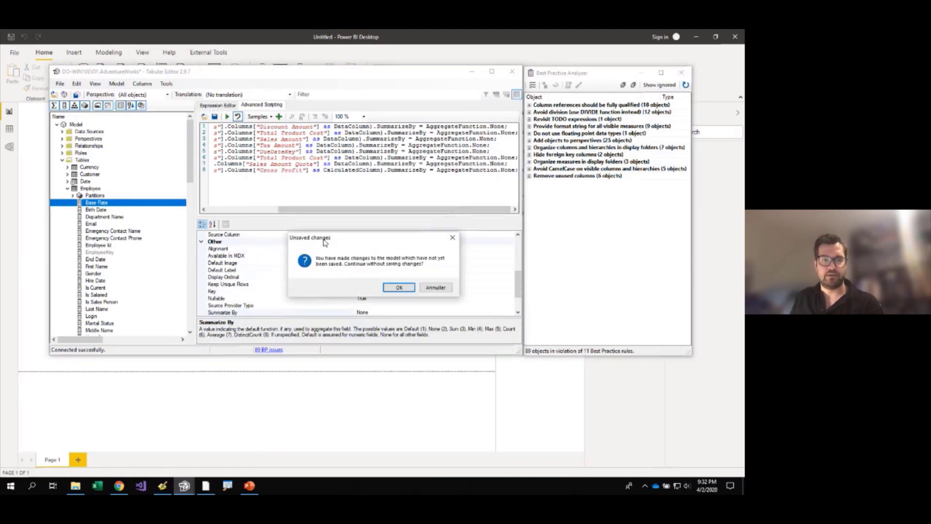
left_click(399, 288)
left_click(271, 192)
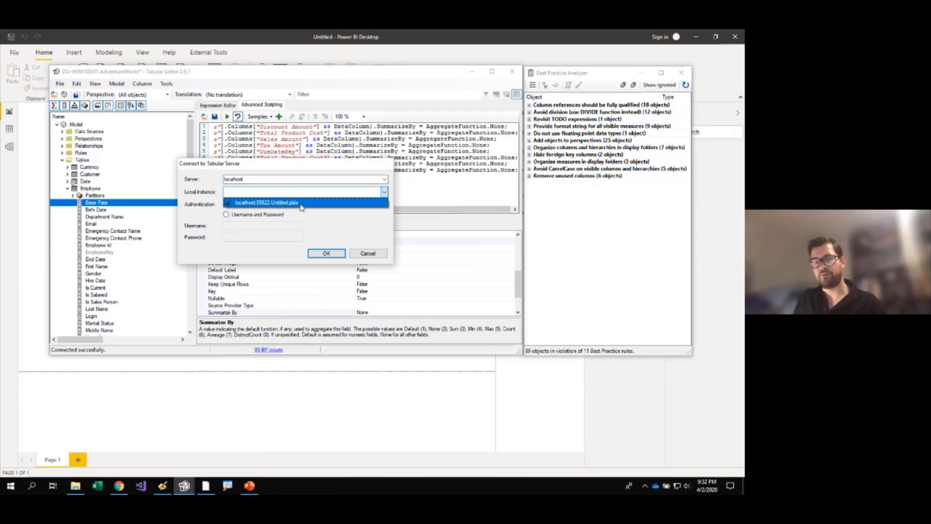
left_click(301, 203)
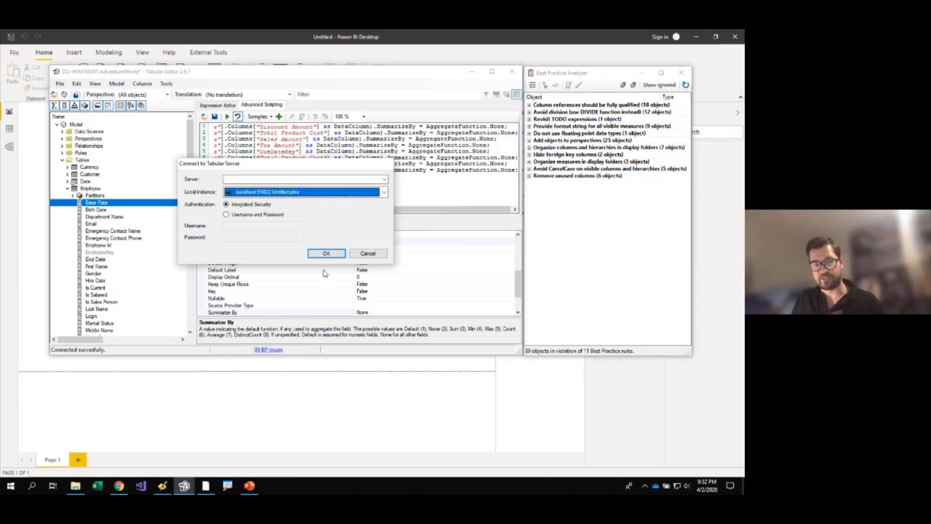
left_click(325, 254)
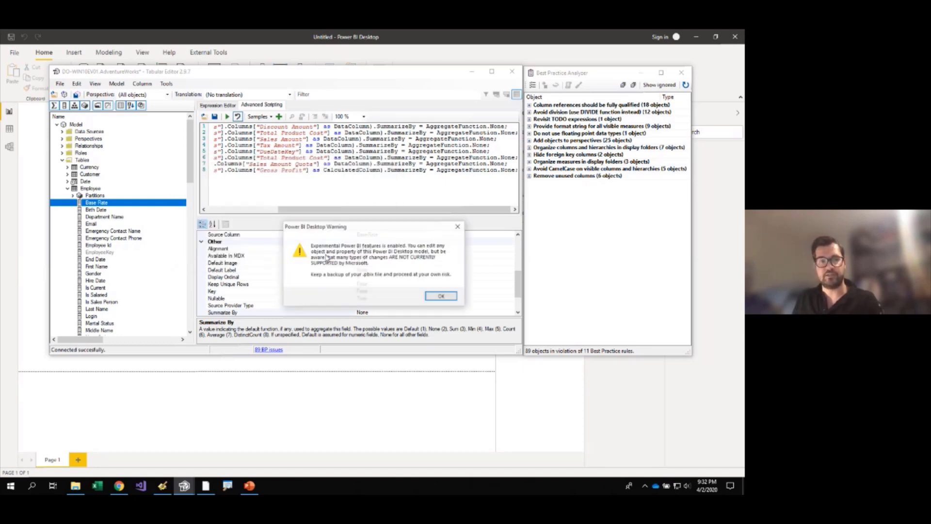
left_click(441, 295)
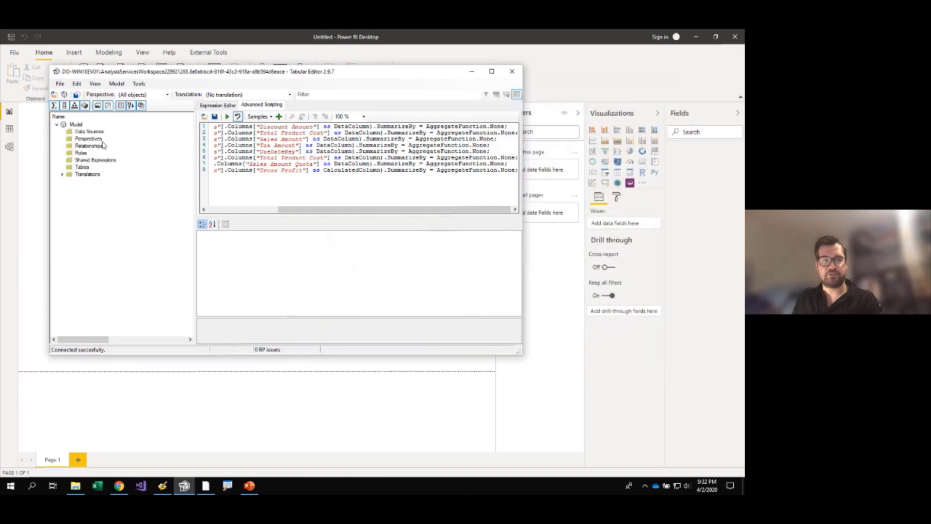
- Expand the Database property of the Power BI model and examine its Compatibility Level
left_click(73, 126)
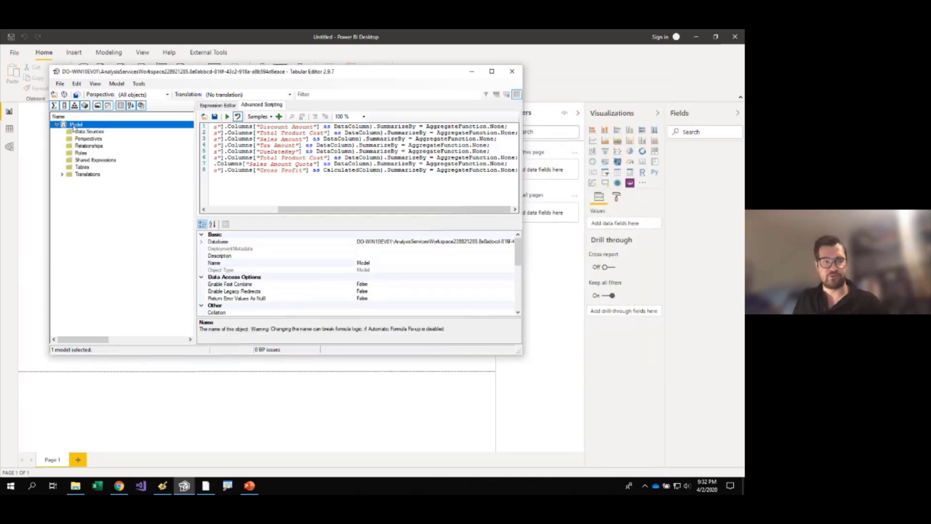
key("alt+Tab")
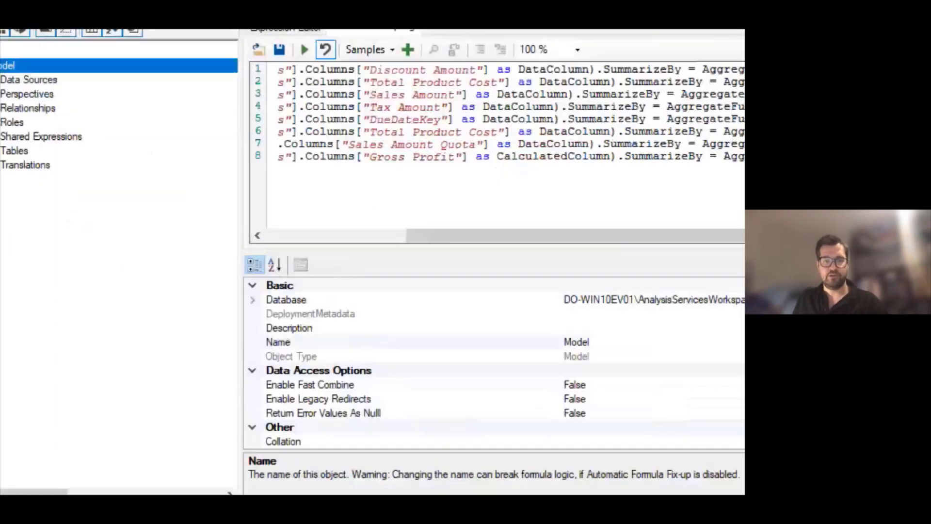
left_click_drag(252, 285, 297, 304)
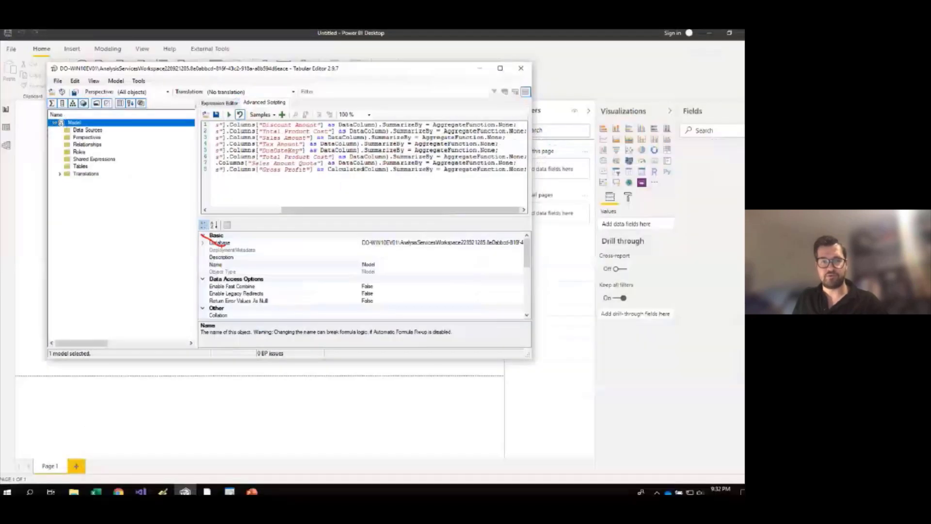
left_click(202, 241)
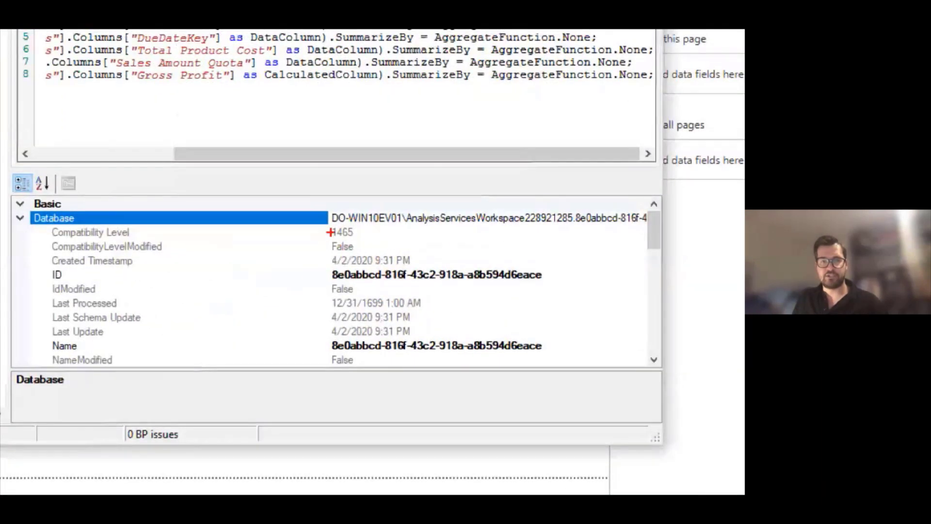
left_click_drag(316, 218, 363, 243)
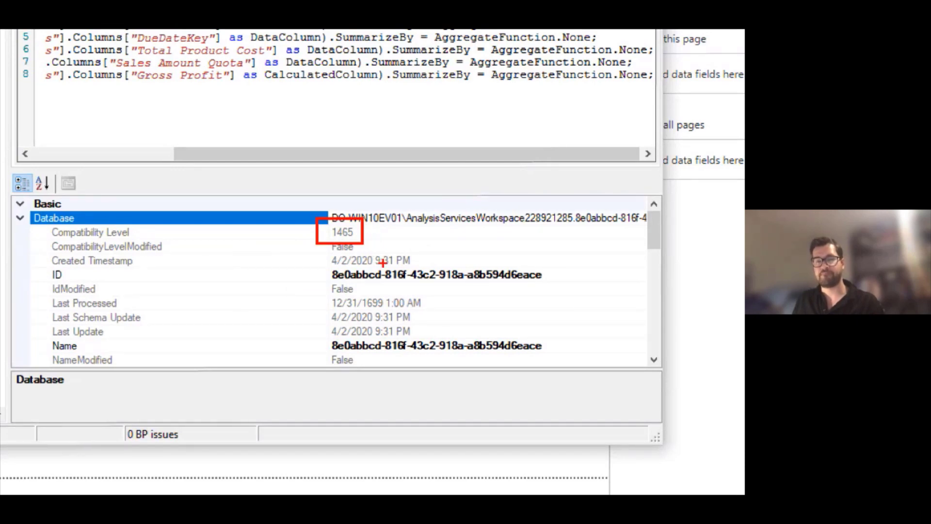
key("Escape")
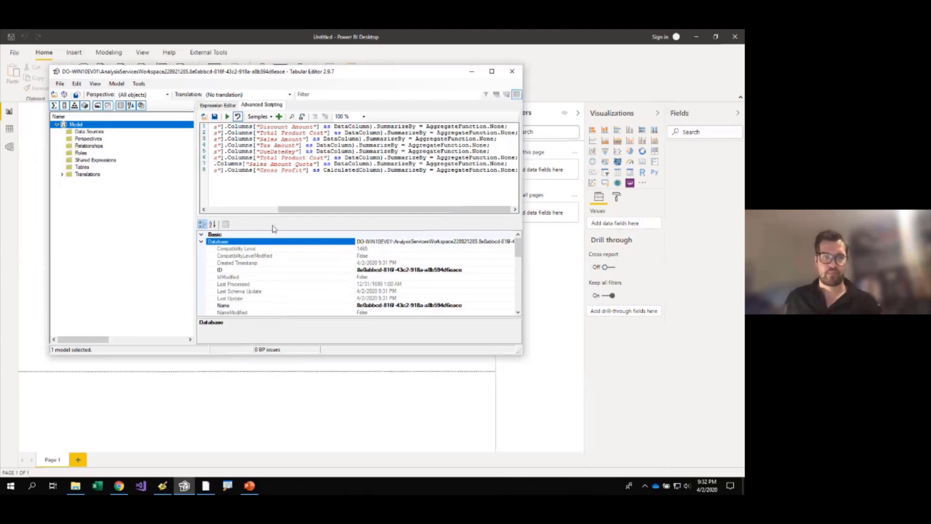
- Show the Expression Editor and connect to the AdventureWorks database on the tabular server
left_click(225, 106)
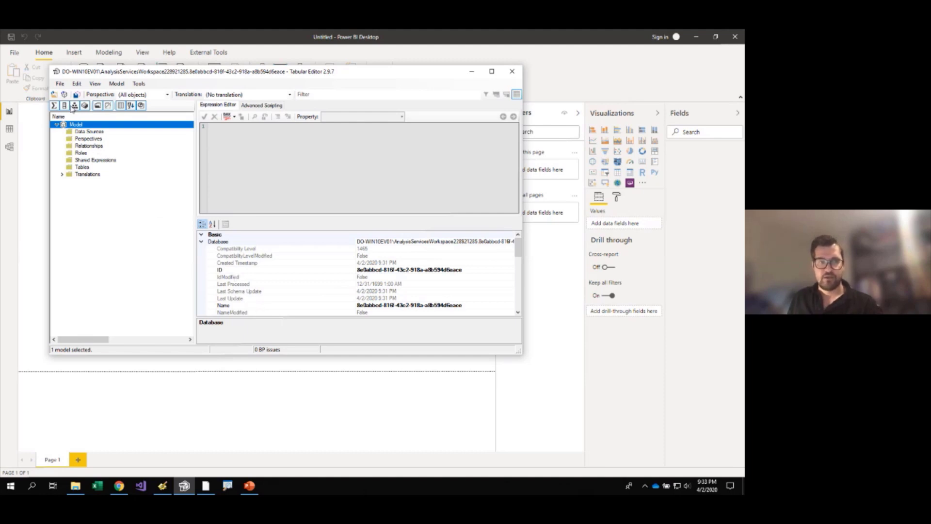
left_click(64, 94)
key("Return")
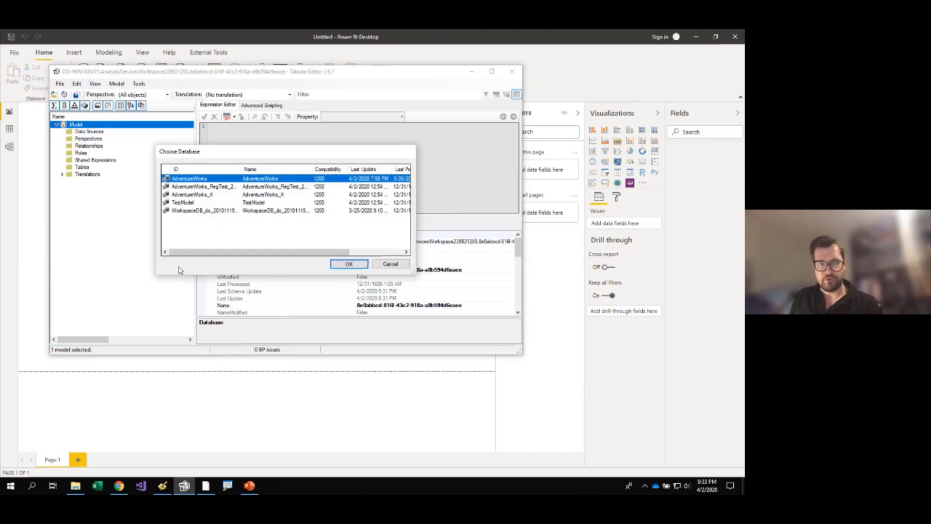
key("Return")
- Expand the Customer table's partitions in the model tree and select the Customer partition
left_click(62, 160)
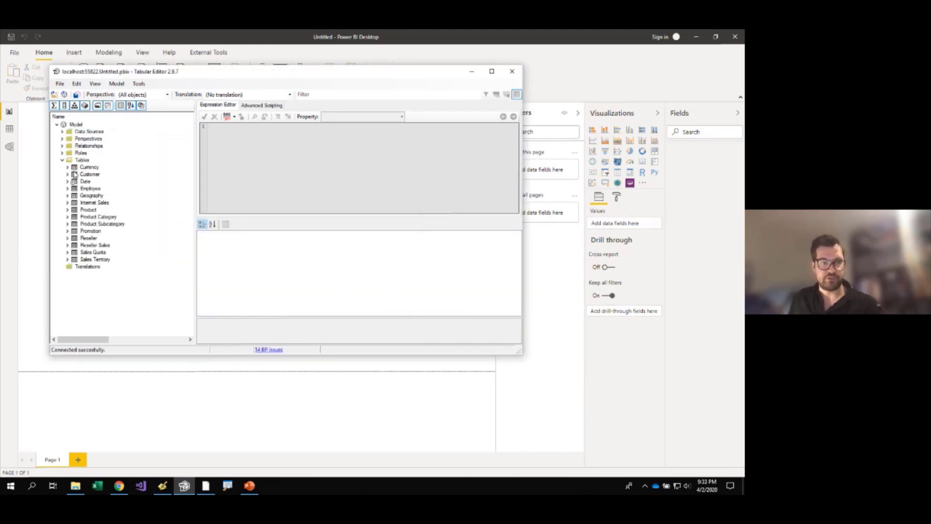
left_click(68, 174)
left_click(79, 182)
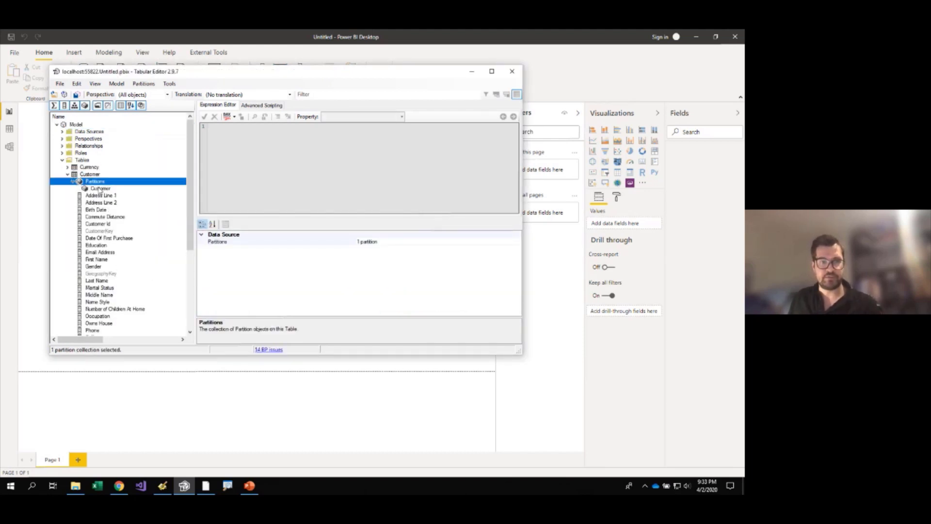
left_click(99, 188)
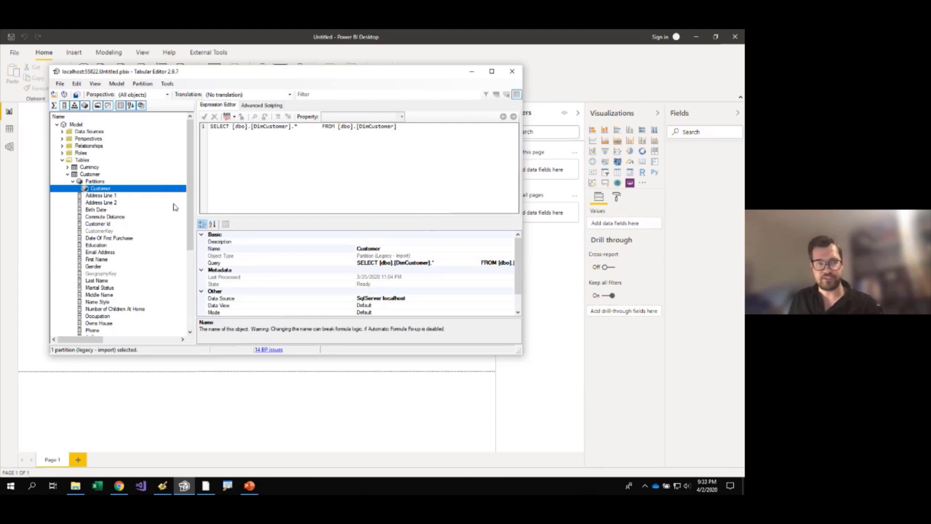
left_click(103, 196)
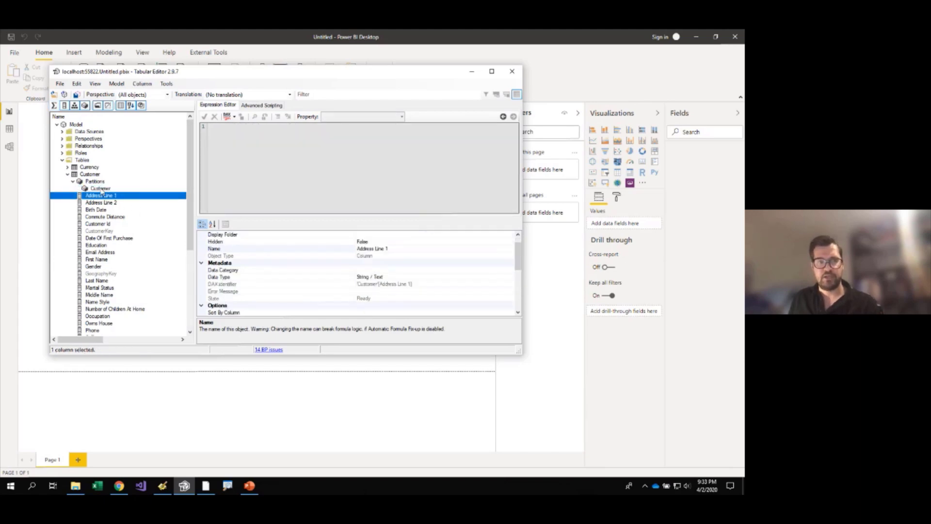
left_click(100, 188)
- Examine the Customer partition's SQL statement in the Expression Editor and its Query property
key("ctrl+1")
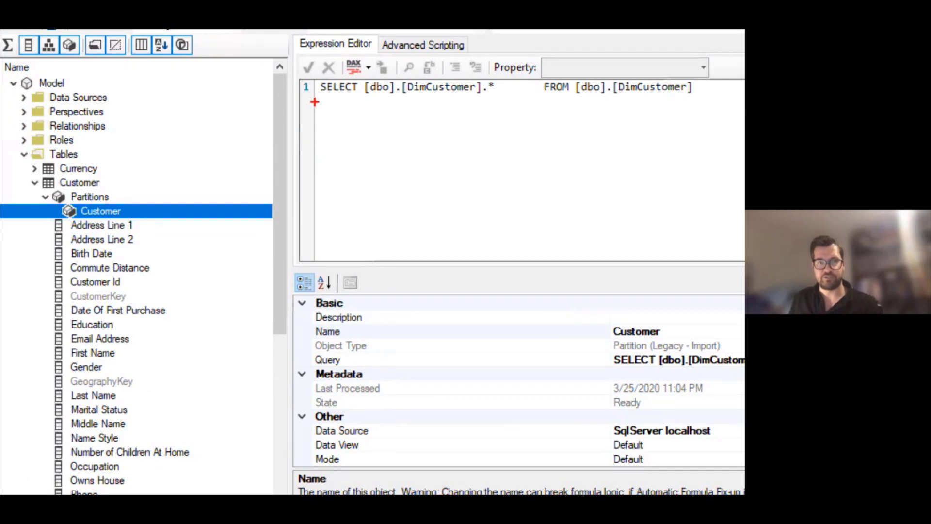
mouse_move(315, 101)
left_mouse_down()
mouse_move(438, 72)
mouse_move(702, 79)
left_mouse_up()
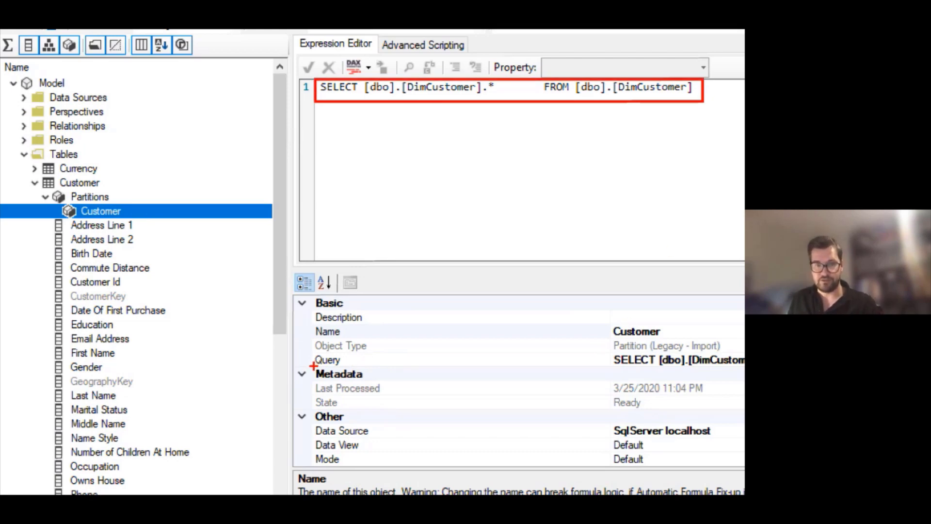
left_click_drag(314, 364, 353, 364)
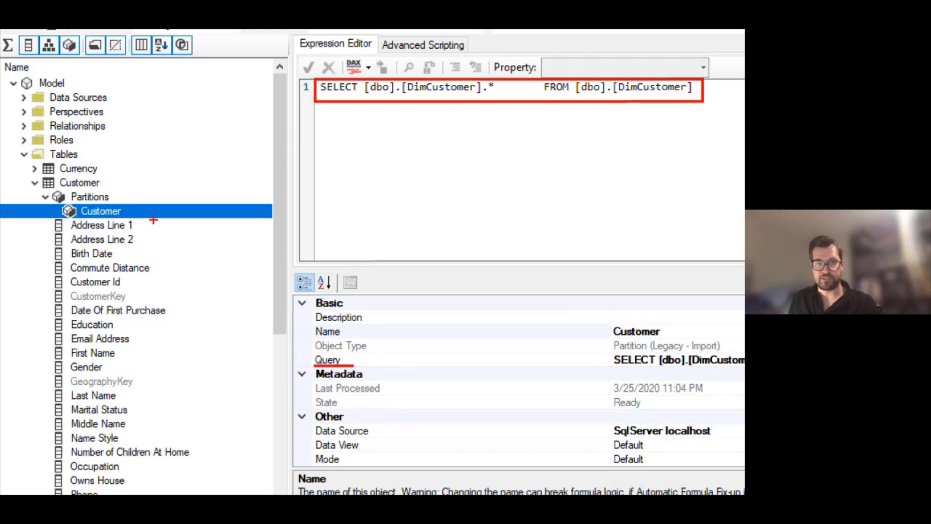
key("Escape")
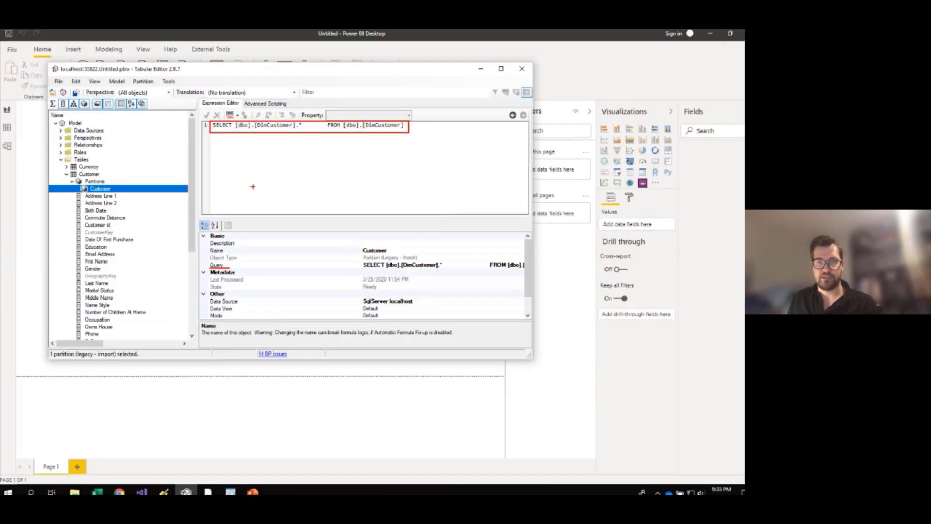
- Open the Best Practice Analyzer's rule manager and add a new rule to the rules for the local user
left_click(257, 350)
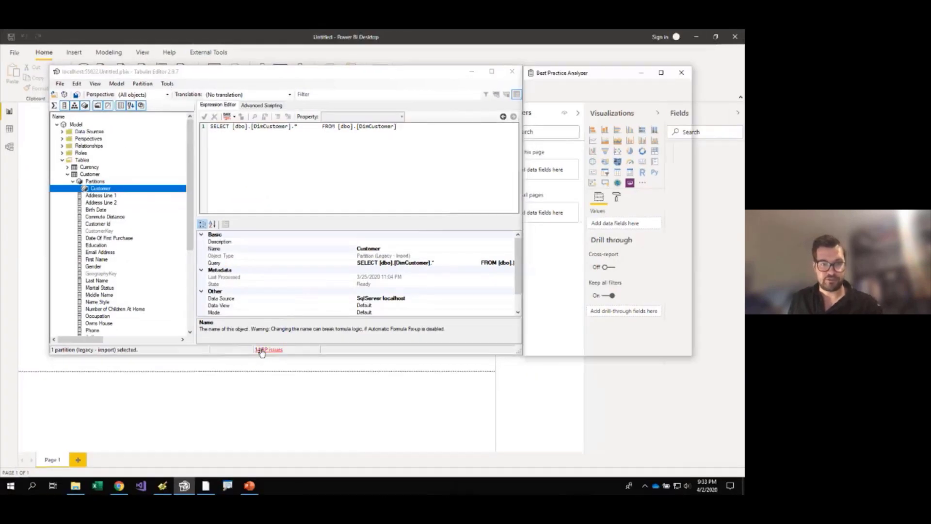
left_click(532, 85)
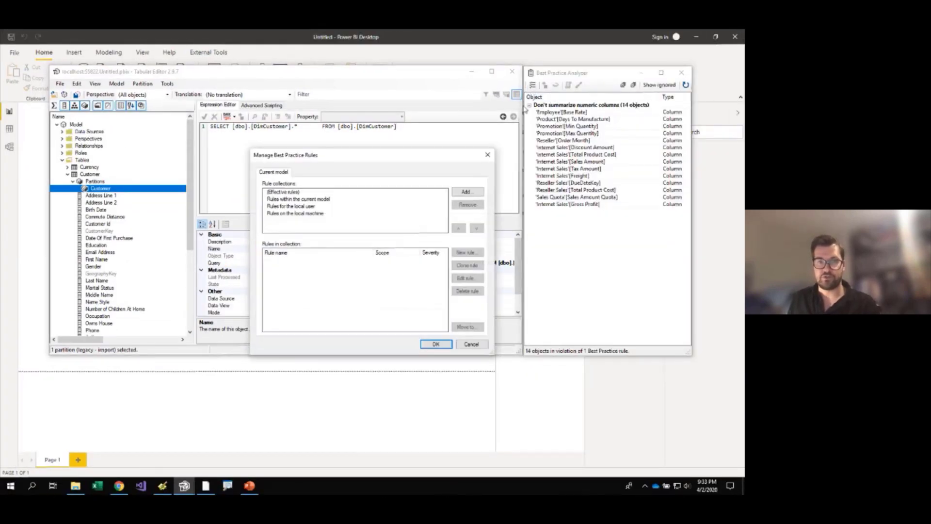
left_click(296, 206)
left_click(296, 193)
left_click(296, 206)
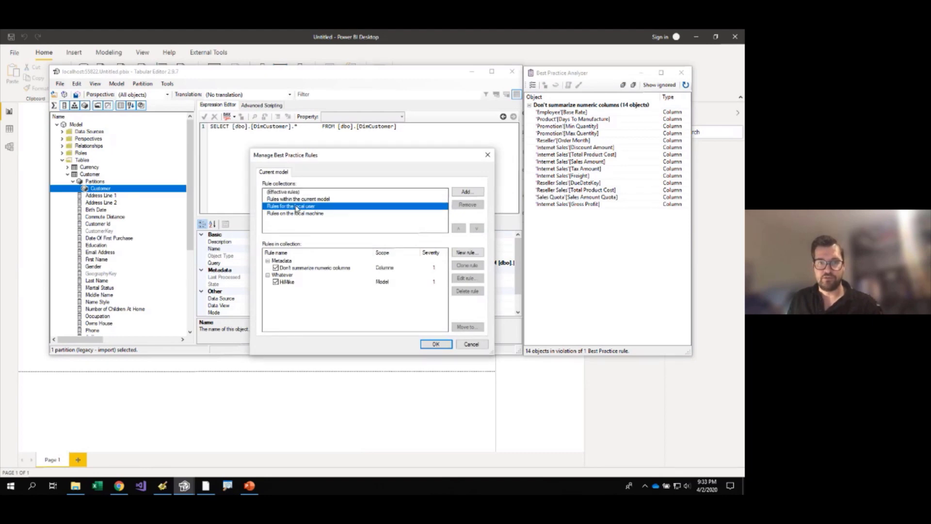
left_click(467, 252)
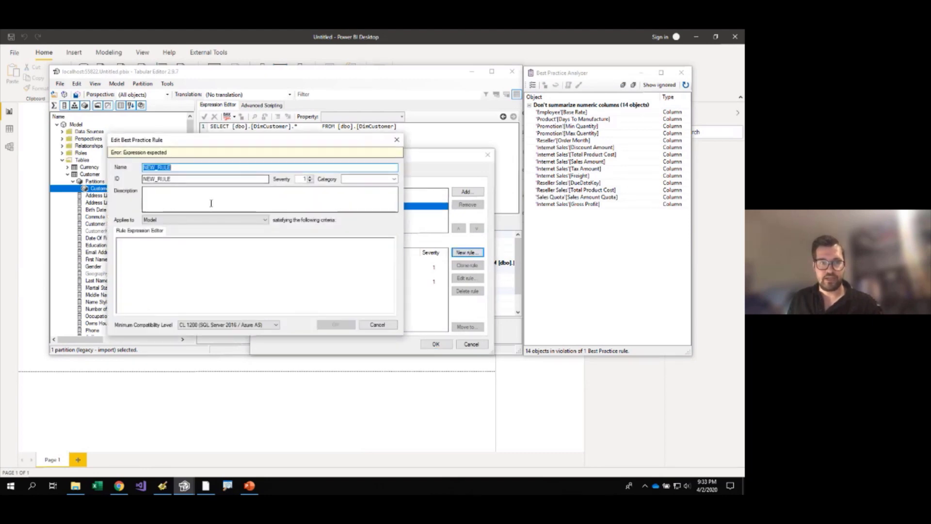
- Set the new rule to apply to Partitions instead of Model
left_click(215, 220)
left_click_drag(265, 244, 262, 265)
left_click(145, 244)
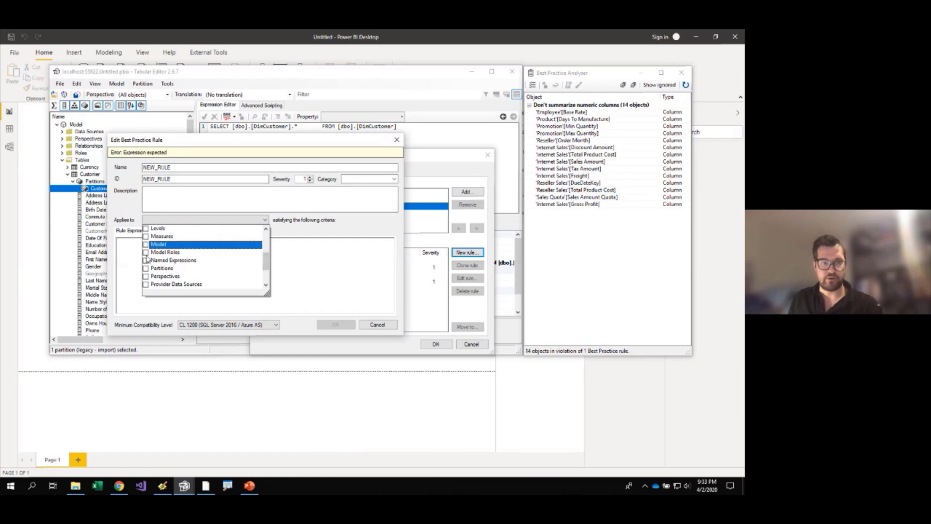
left_click(146, 269)
left_click(207, 202)
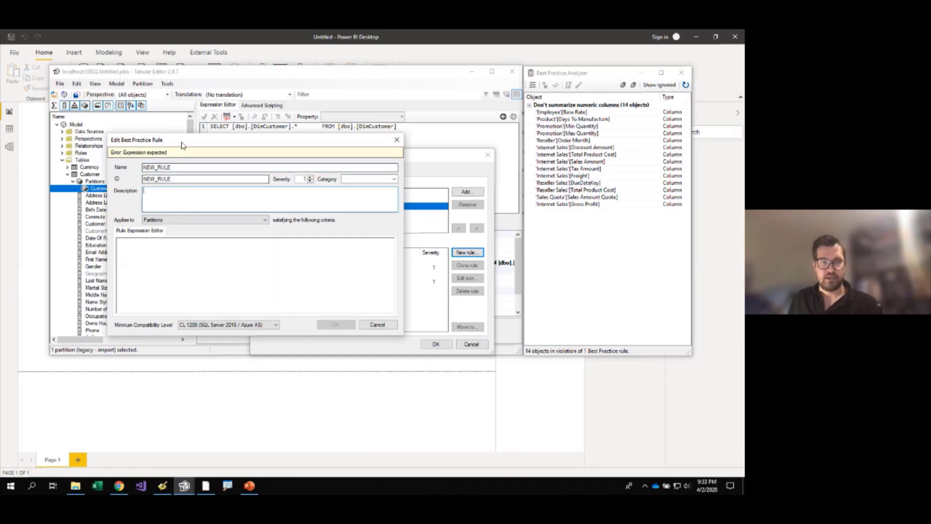
- Enter Query.StartsWith("SELECT") as the rule expression
left_click_drag(183, 140, 282, 175)
left_click(344, 318)
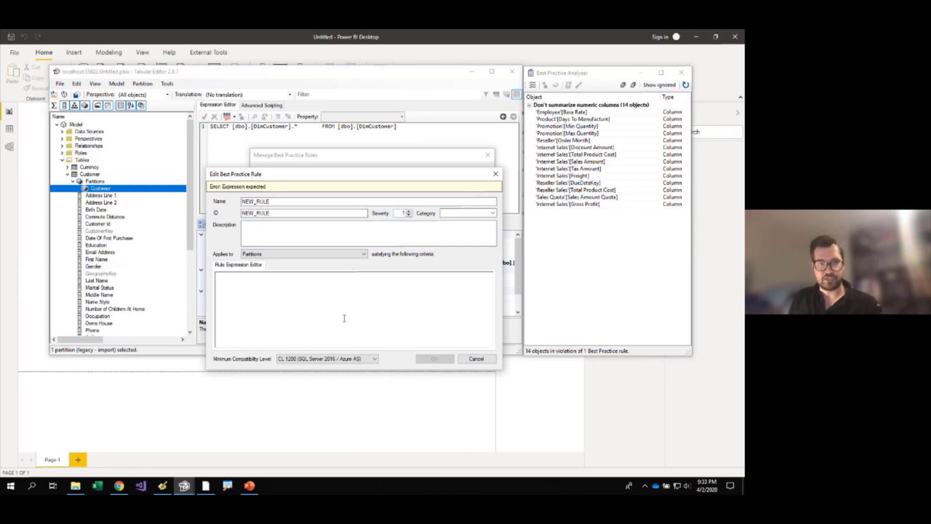
type("Query.StartsWith(\"SELECT")
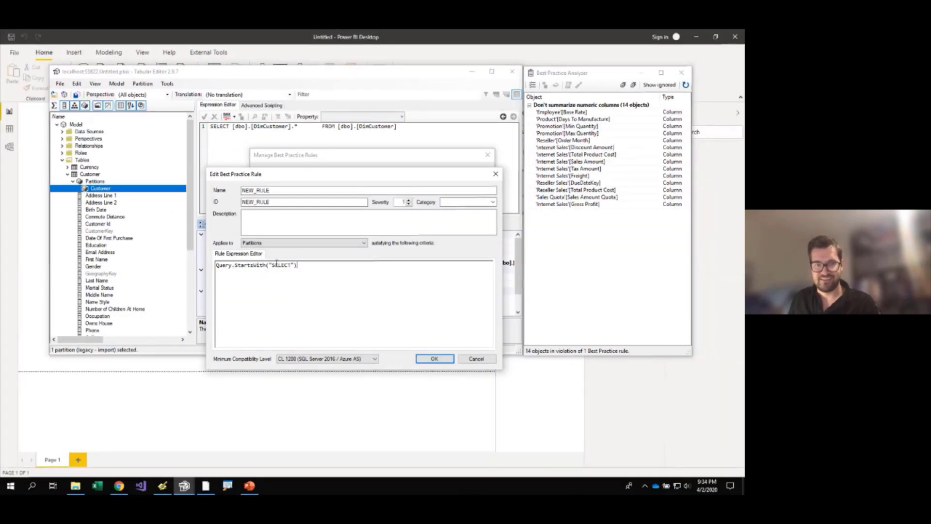
- Change the rule expression to not Query.Contains("SELECT *") and save the rule and the rule collection
double_click(253, 266)
key("Delete")
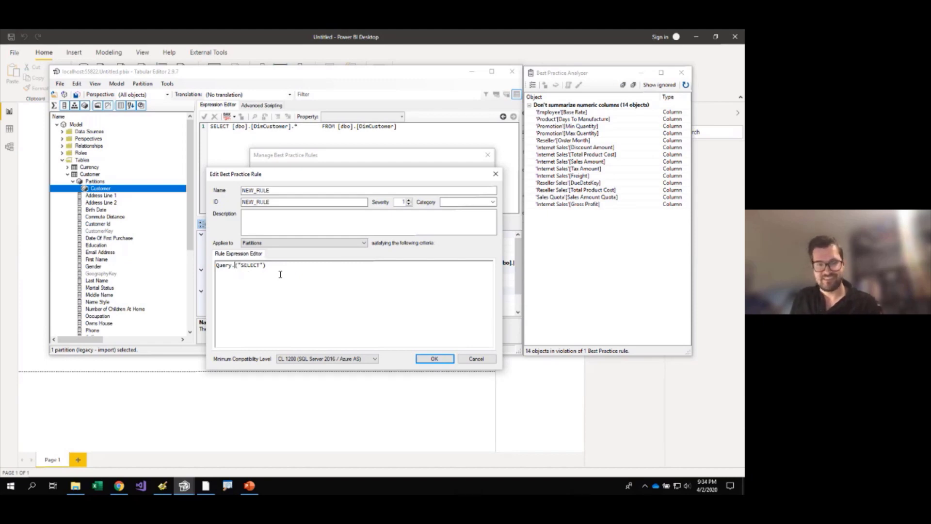
type("Contains")
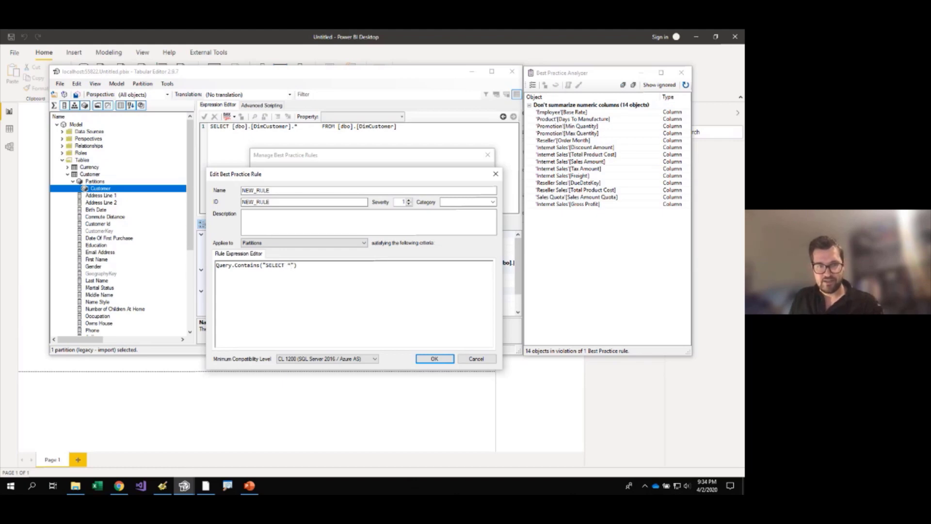
key("Home")
type("not")
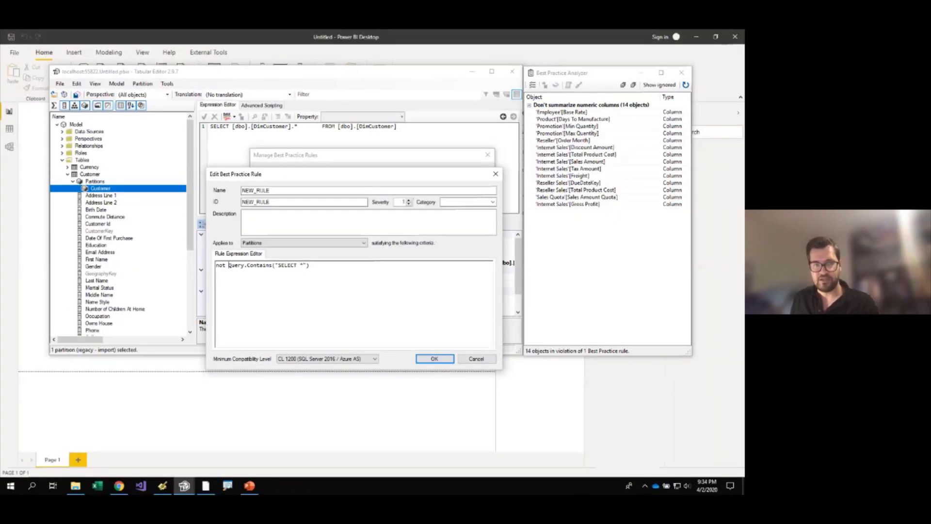
left_click(434, 359)
left_click(436, 346)
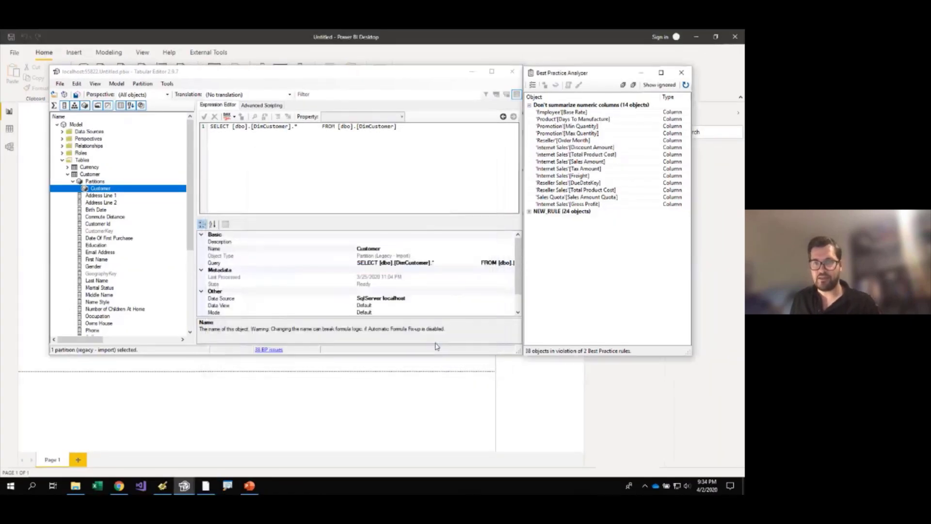
- Go to the Reseller Sales 2006 partition from the NEW_RULE violations and shorten its query's column list to SELECT *
left_click(529, 105)
left_click(529, 112)
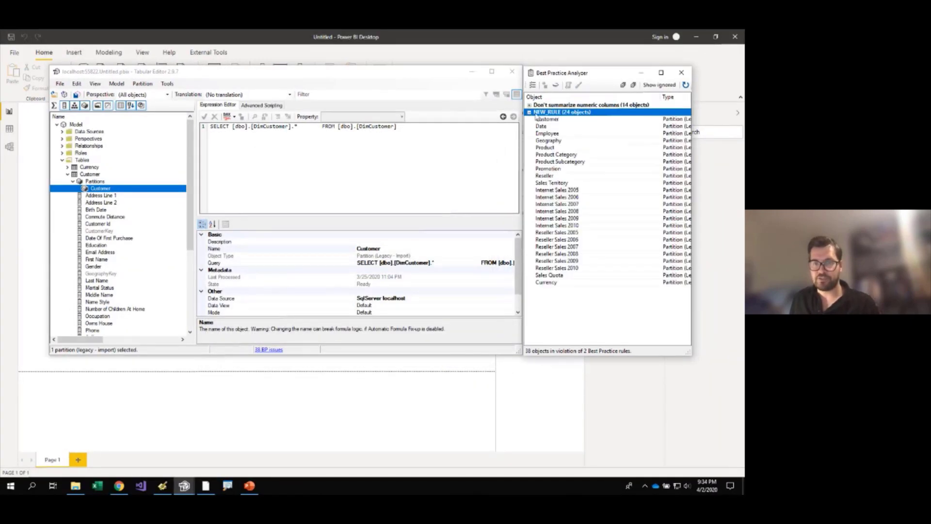
left_click(555, 213)
double_click(556, 213)
double_click(556, 240)
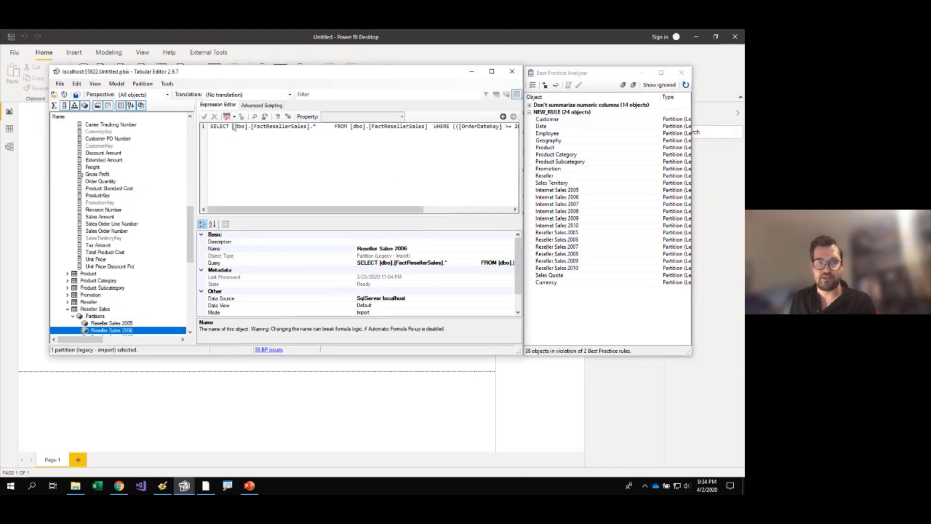
left_click_drag(235, 127, 310, 128)
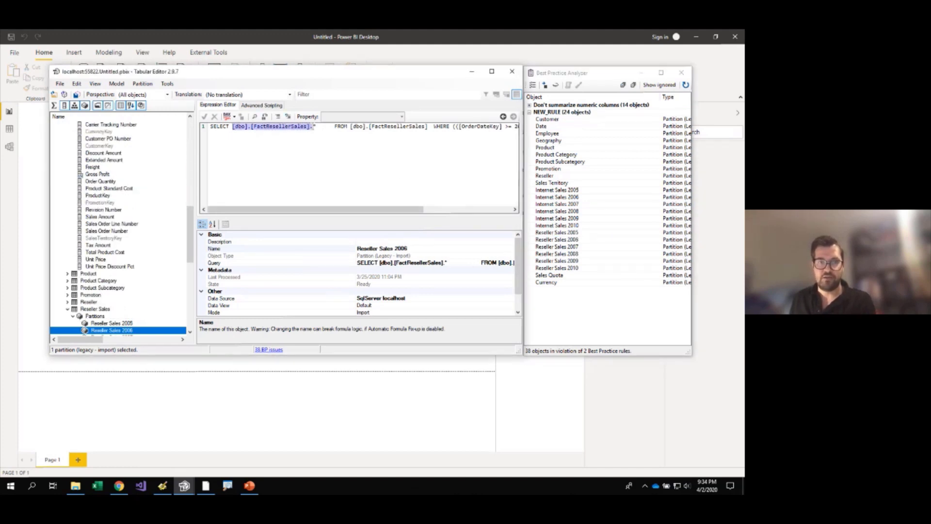
key("Delete")
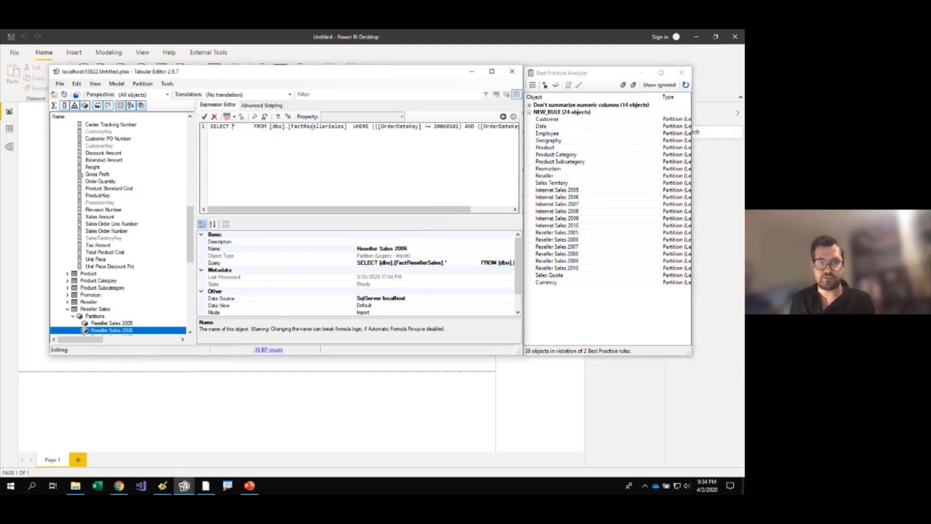
left_click(205, 117)
- Go to the Internet Sales 2010 partition from the NEW_RULE violations and shorten its query's column list to SELECT *
left_click(564, 233)
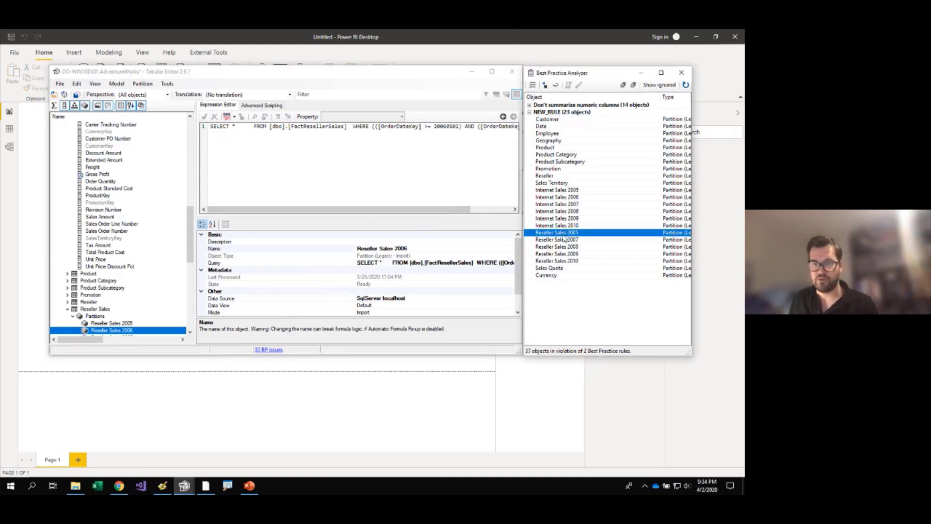
left_click(568, 226)
double_click(567, 226)
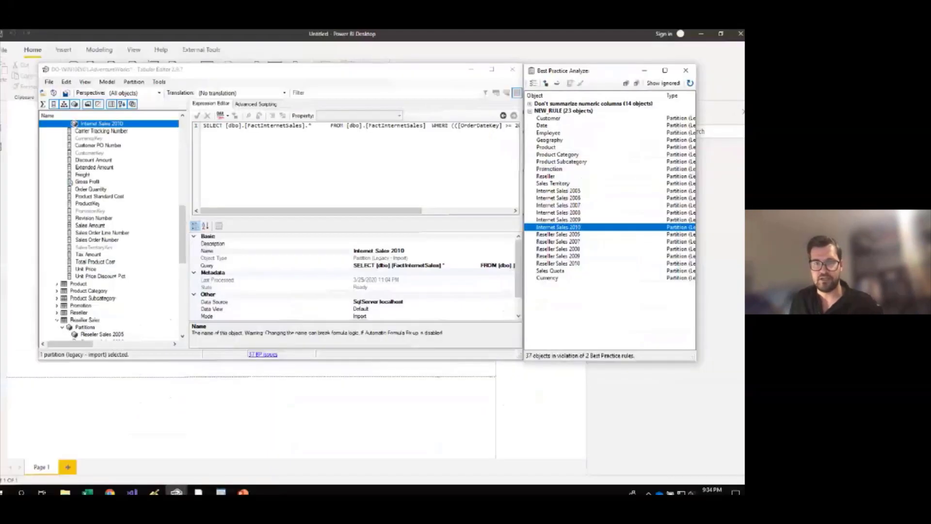
left_click_drag(233, 128, 313, 127)
key("Delete")
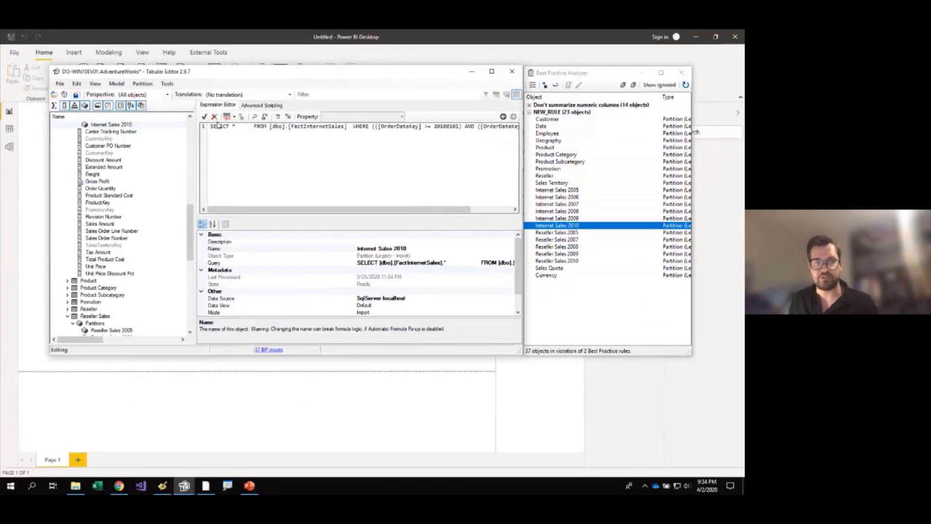
left_click(204, 117)
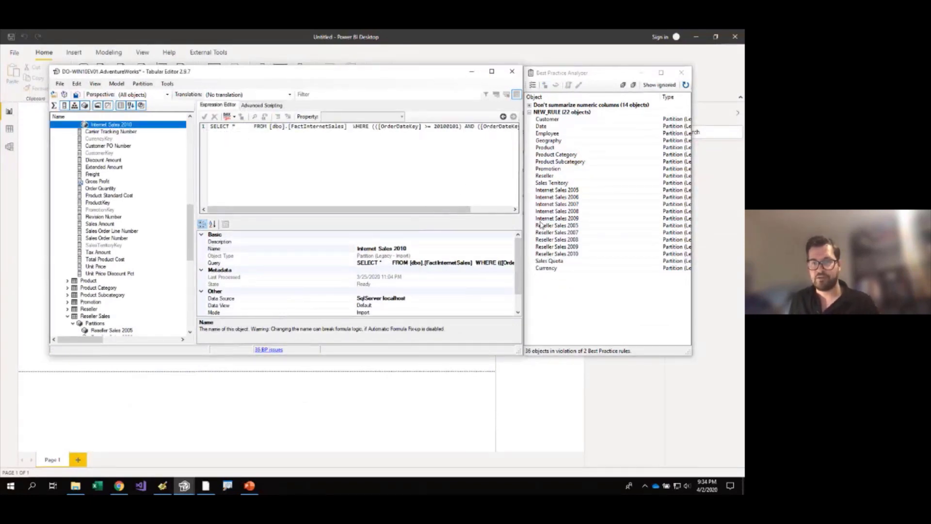
- Collapse the expanded Internet Sales, Customer and Reseller Sales tables in the model tree
left_click(566, 228)
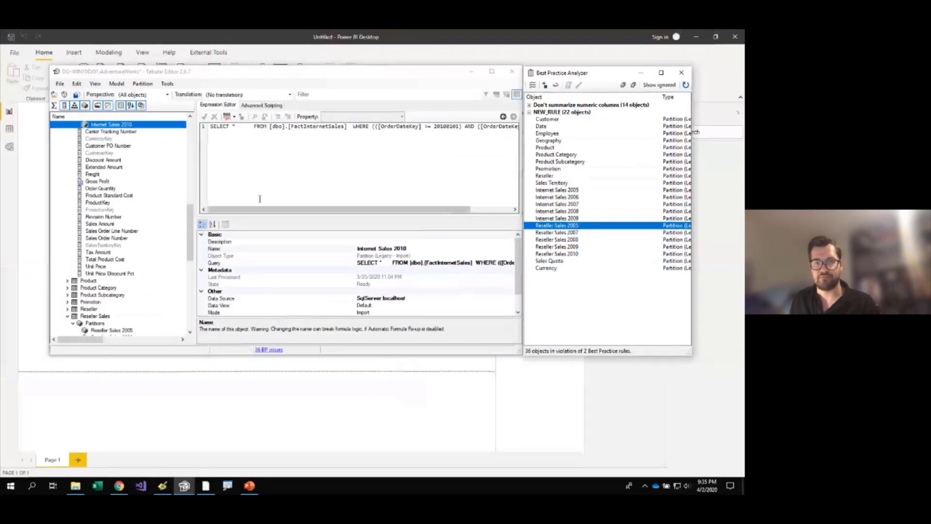
left_click_drag(190, 223, 198, 214)
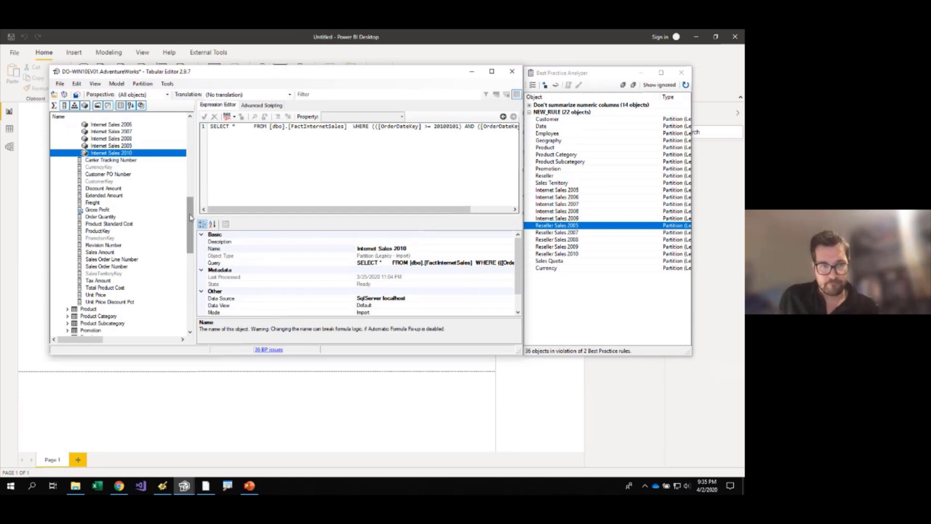
left_click_drag(194, 217, 192, 206)
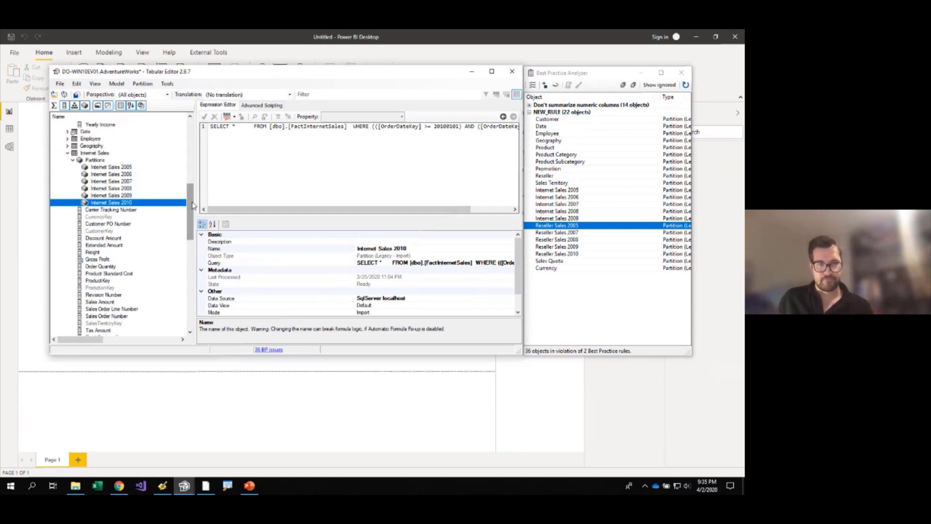
left_click(66, 153)
scroll(68, 148, "up", 10)
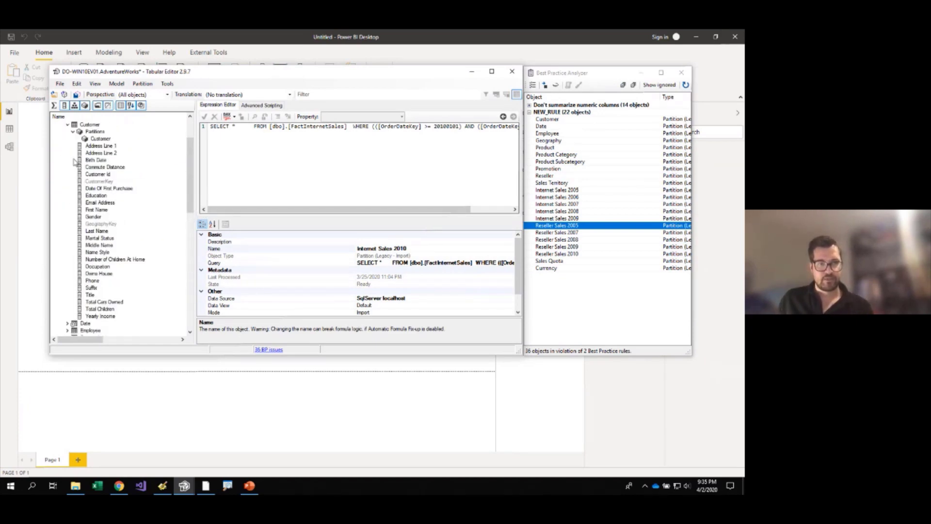
scroll(68, 148, "up", 2)
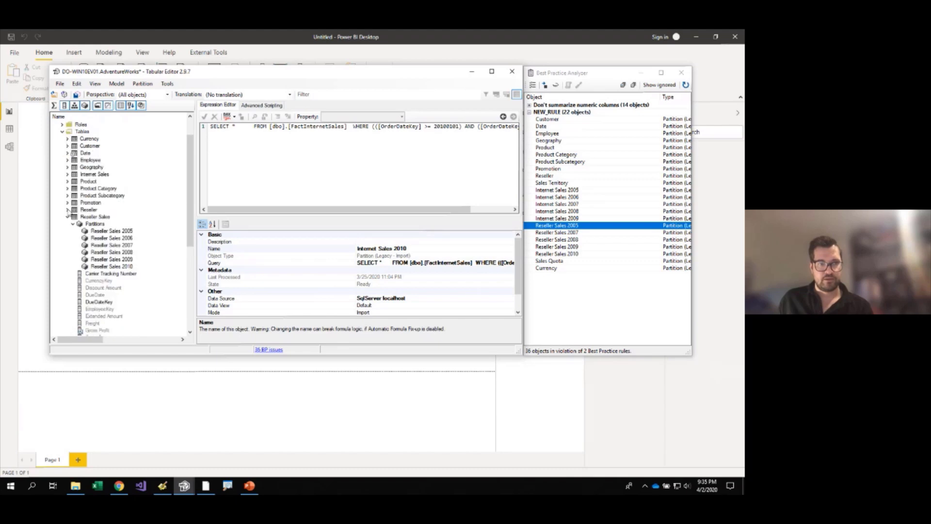
- Create a calculated table in the model's Tables group, keeping its default name, and start editing its expression
double_click(87, 174)
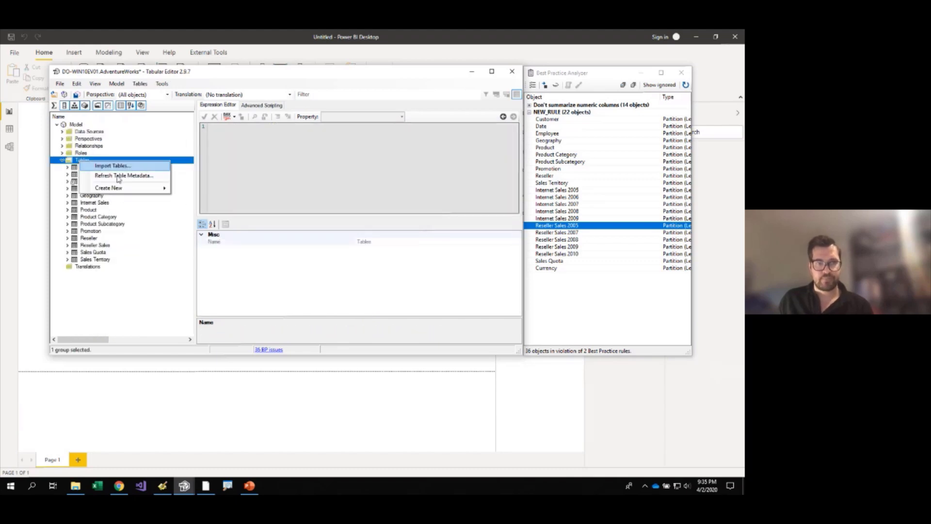
mouse_move(121, 190)
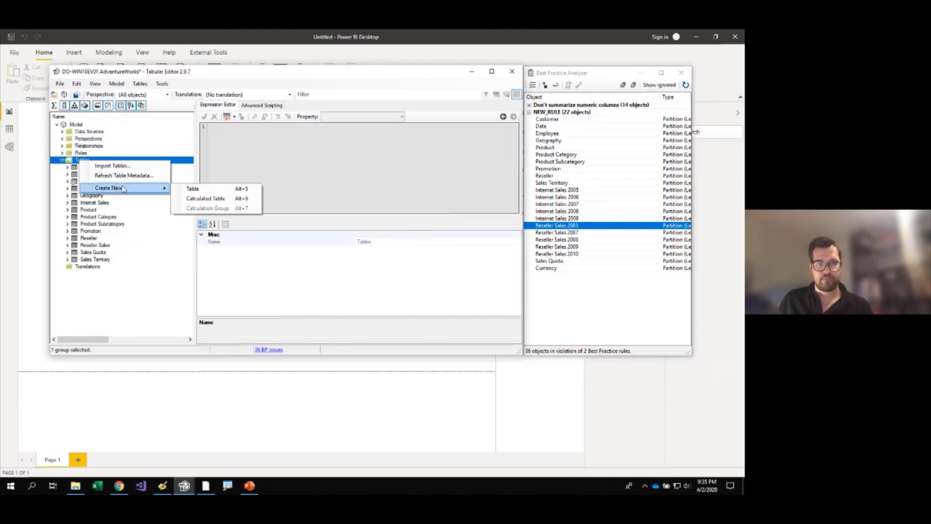
left_click(205, 198)
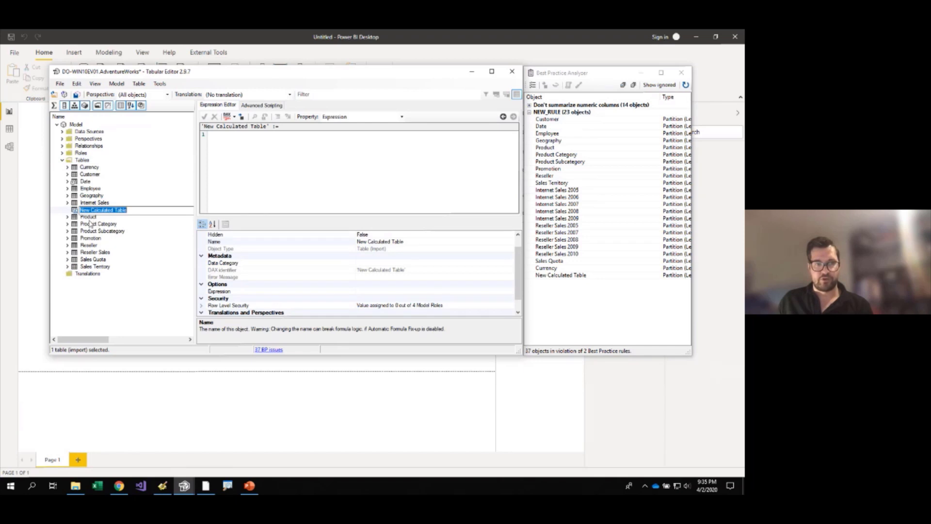
left_click(97, 224)
left_click(93, 210)
left_click(282, 178)
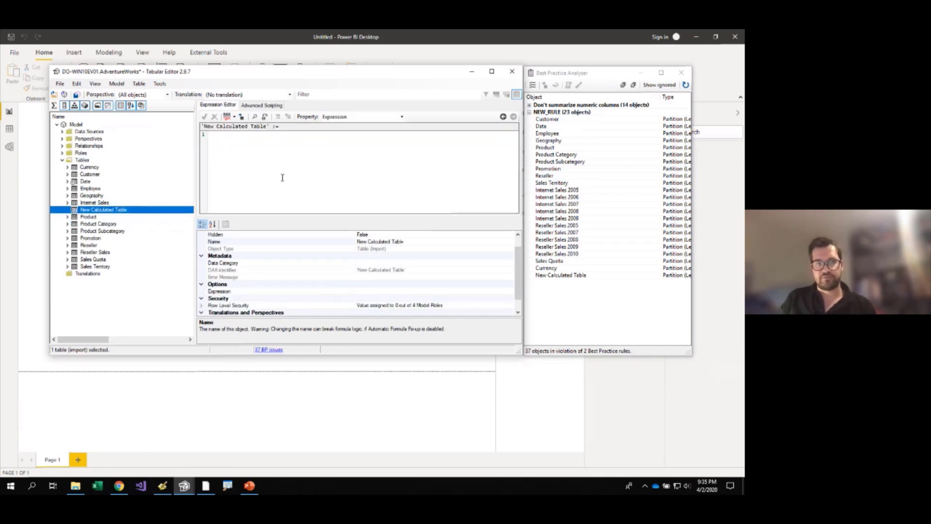
- Define the calculated table as SUMMARIZECOLUMNS('PRoduct'[Color], "Test", SUM('Internet Sales'[Sales Amount])) and accept the expression
type("SUMMARIZECOLUMNS(")
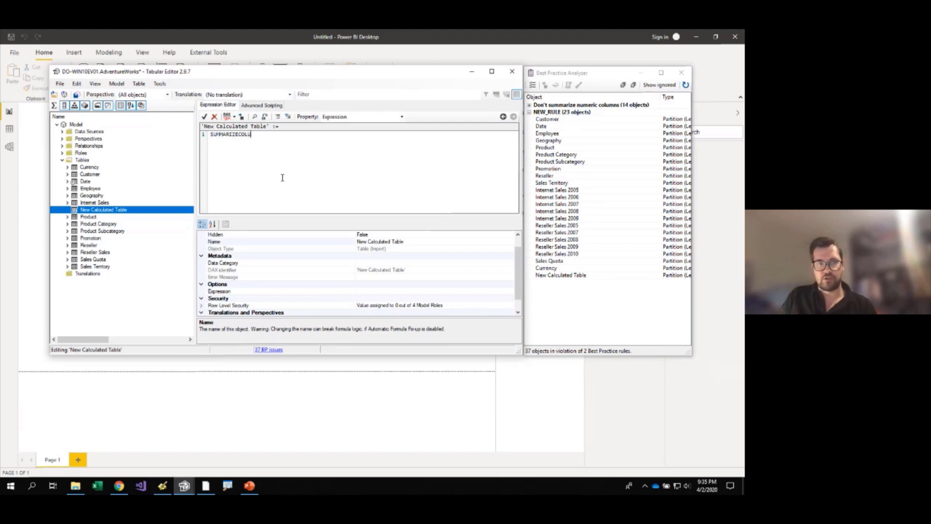
key("Return")
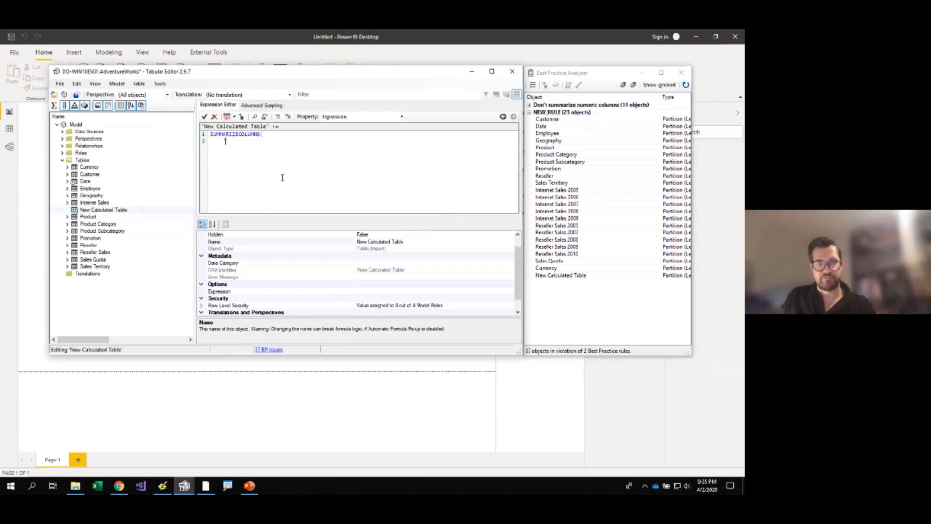
type("'PRoduct'[Color],         \"Te")
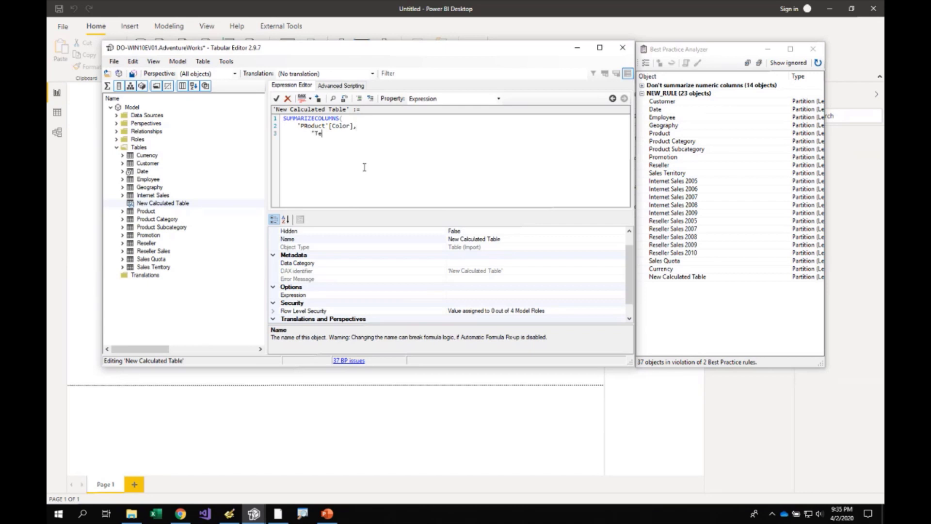
type("st\", SUM('Internet Sales'[")
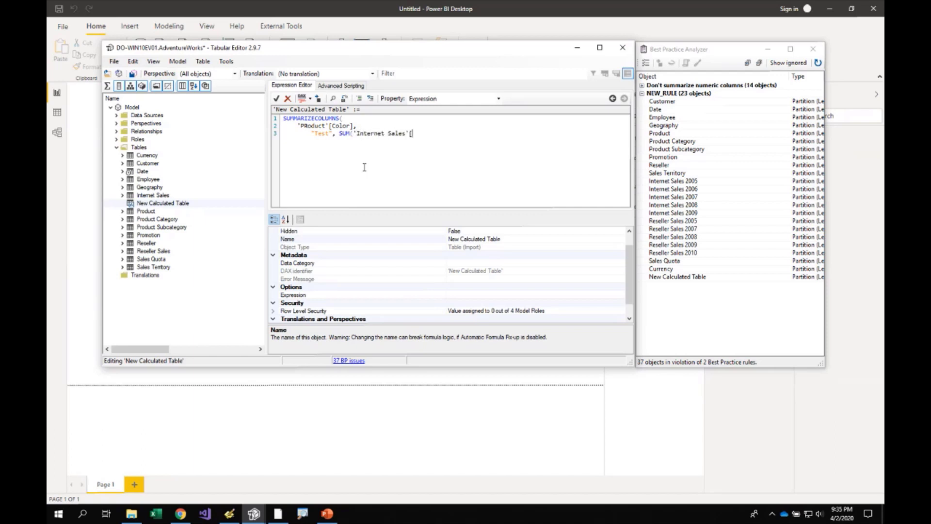
type("Sales Amount")
left_click(277, 98)
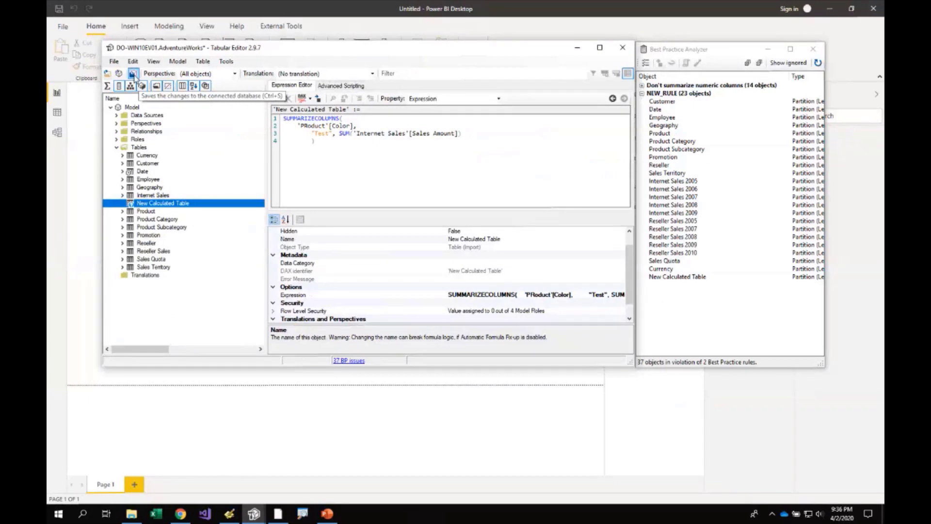
- Save the changes to the connected database, then expand the calculated table and review its columns against the expression
left_click(132, 74)
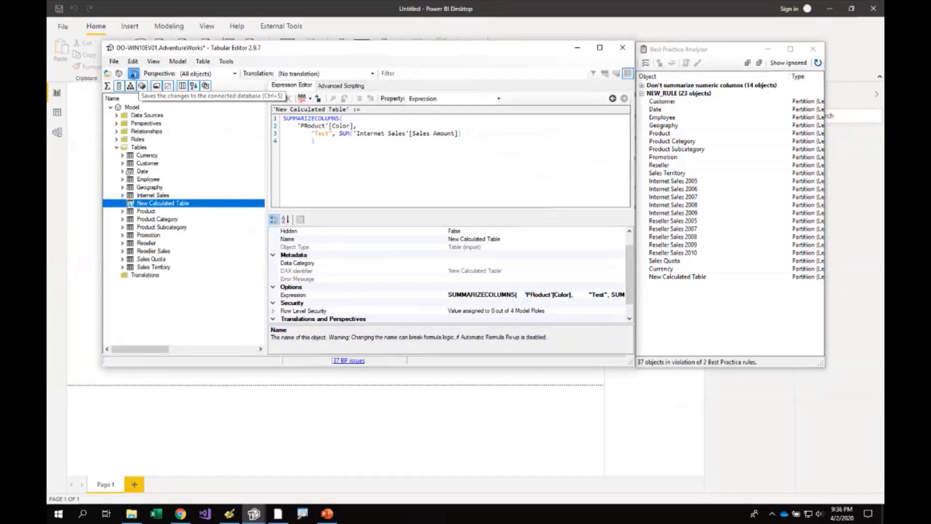
left_click(121, 203)
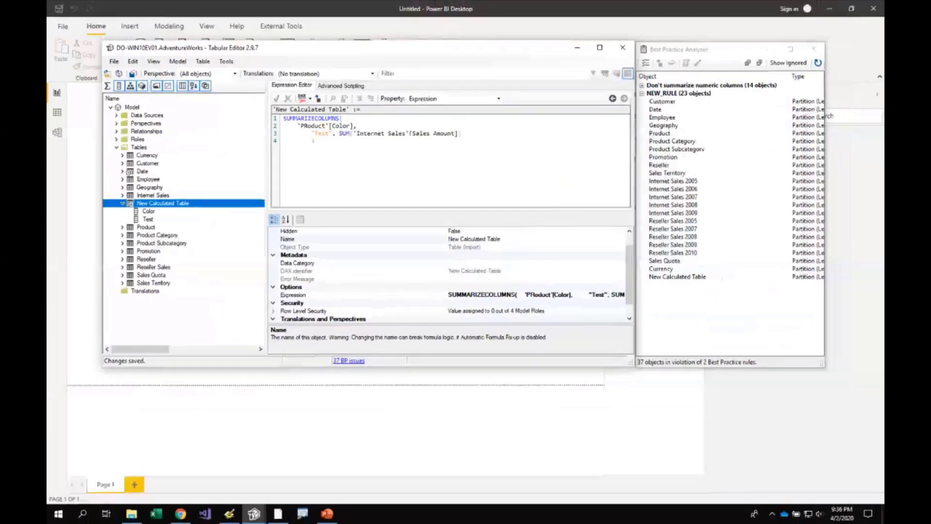
left_click_drag(556, 95, 452, 31)
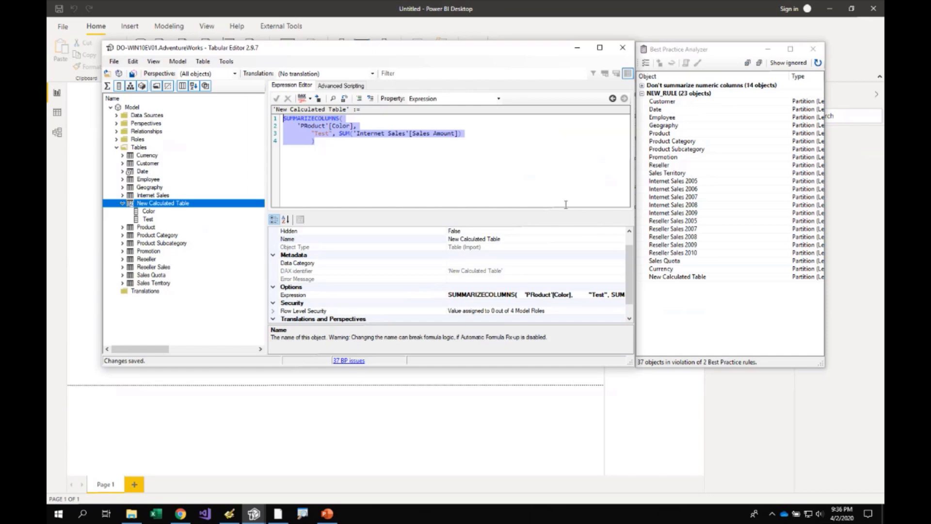
left_click(471, 142)
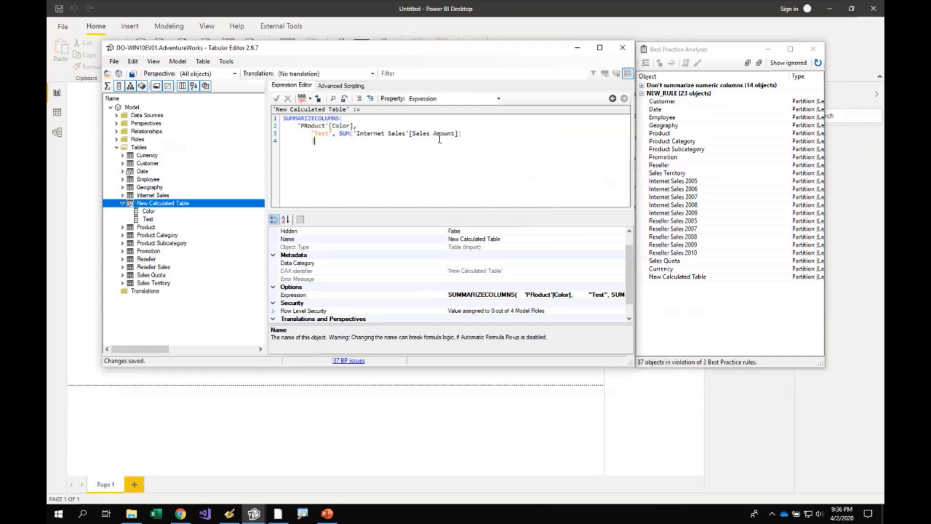
left_click_drag(409, 135, 454, 134)
left_click(393, 135)
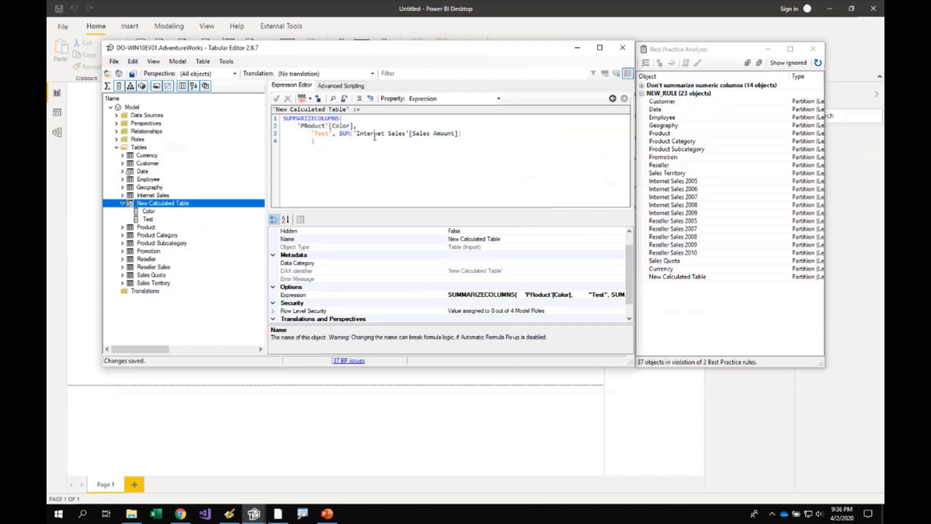